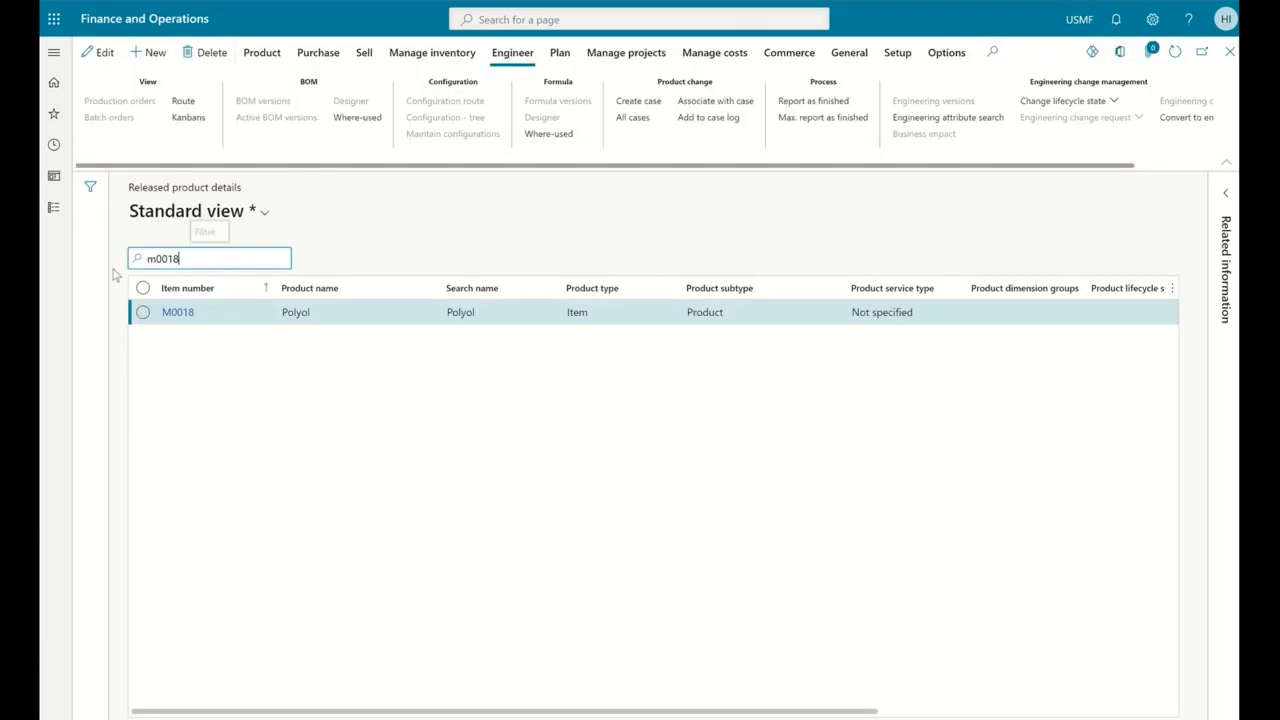
Step: Filter the released products by item number ecm_afp and open the record for ECM_AFP_0001, Acoustic Foam Product
{"action": "key", "text": "ctrl+a"}
{"action": "type", "text": "ecm_afp"}
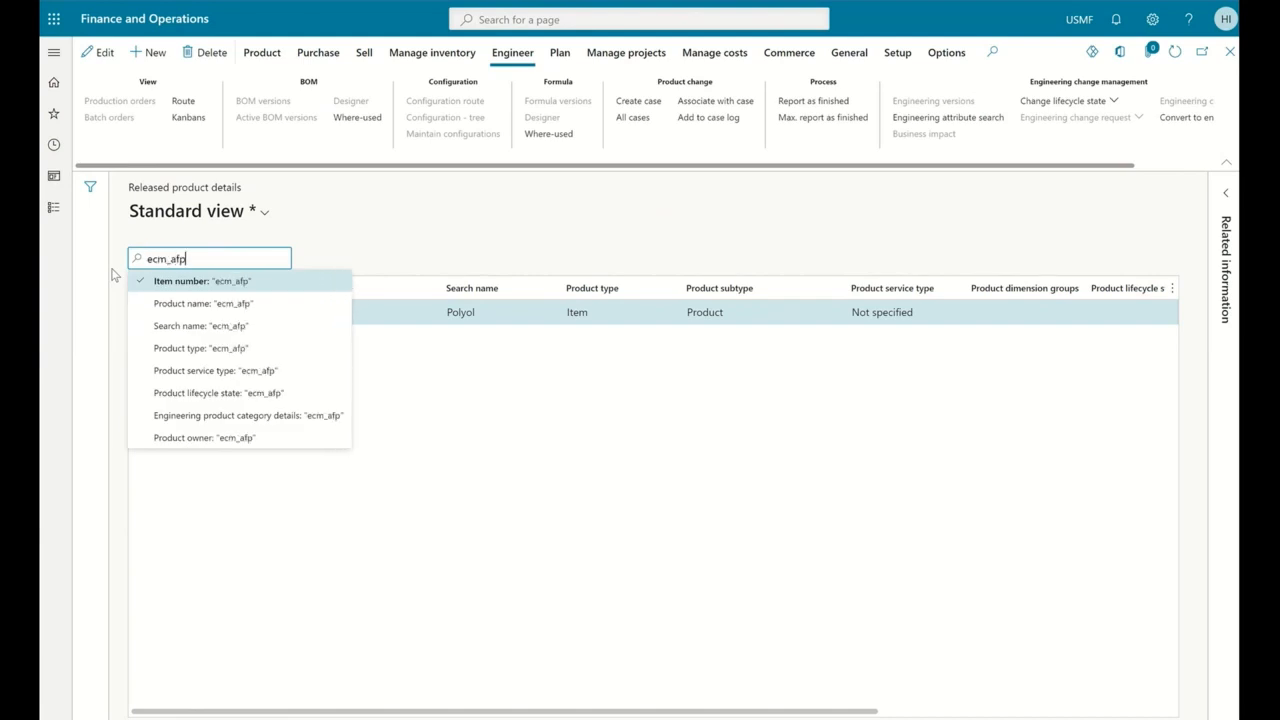
{"action": "key", "text": "Return"}
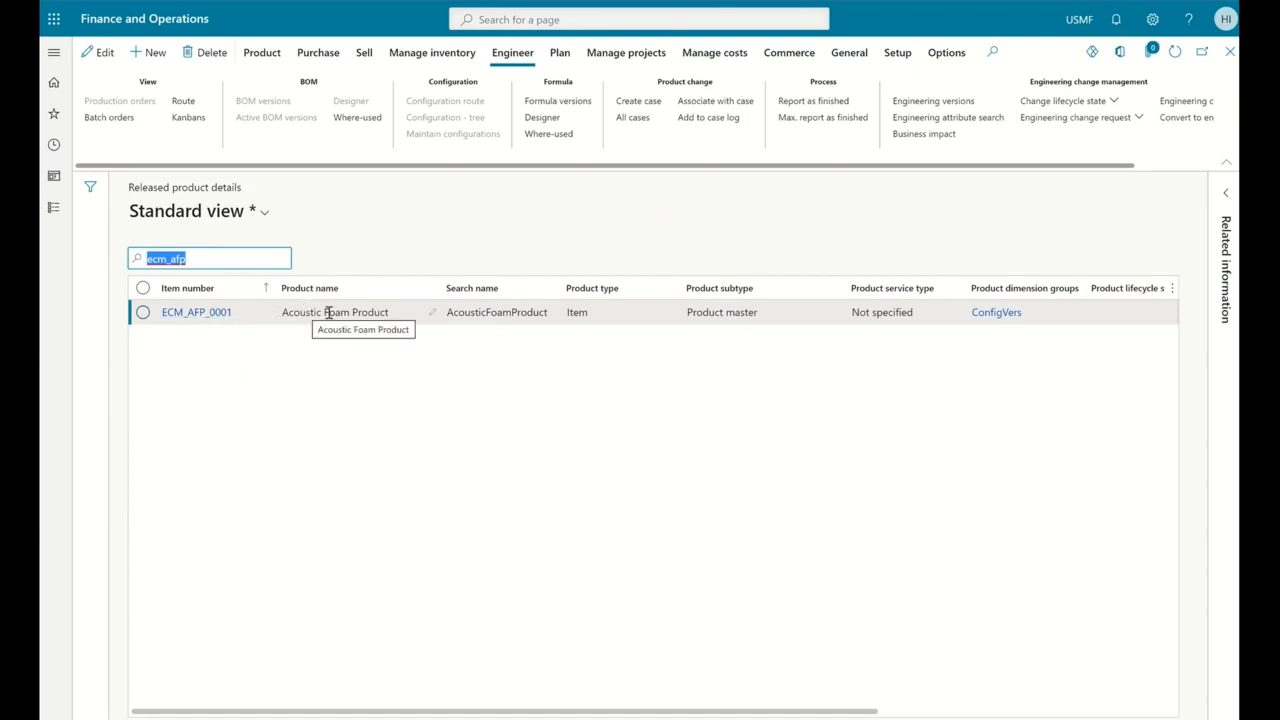
{"action": "left_click", "coordinate": [222, 317]}
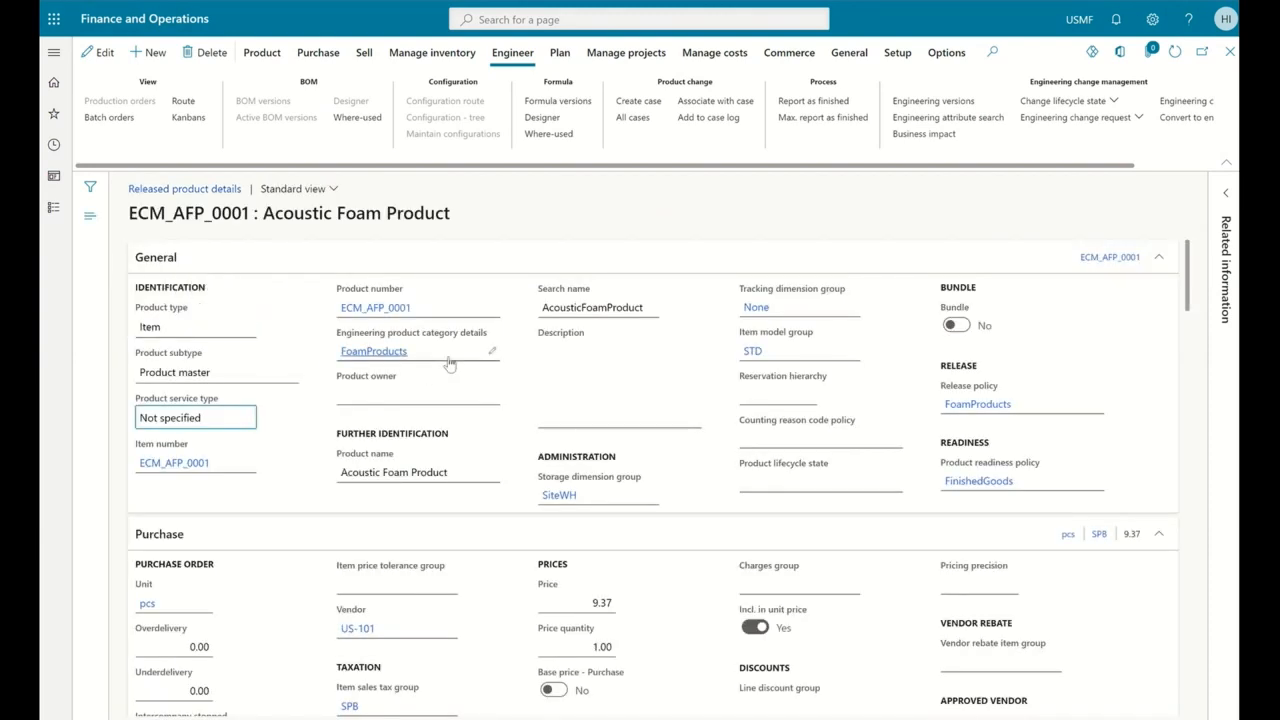
Step: Review the defaults, version settings and release policy of the product's FoamProducts engineering category
{"action": "mouse_move", "coordinate": [450, 365]}
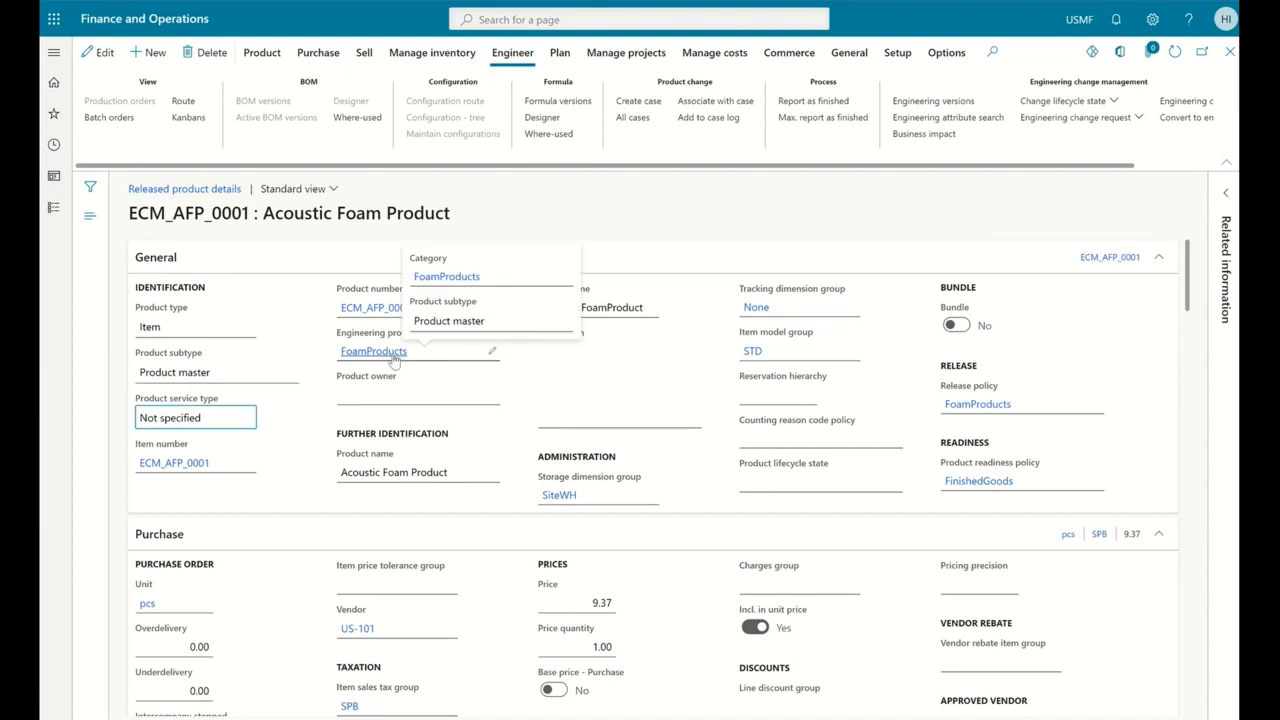
{"action": "left_click", "coordinate": [396, 358]}
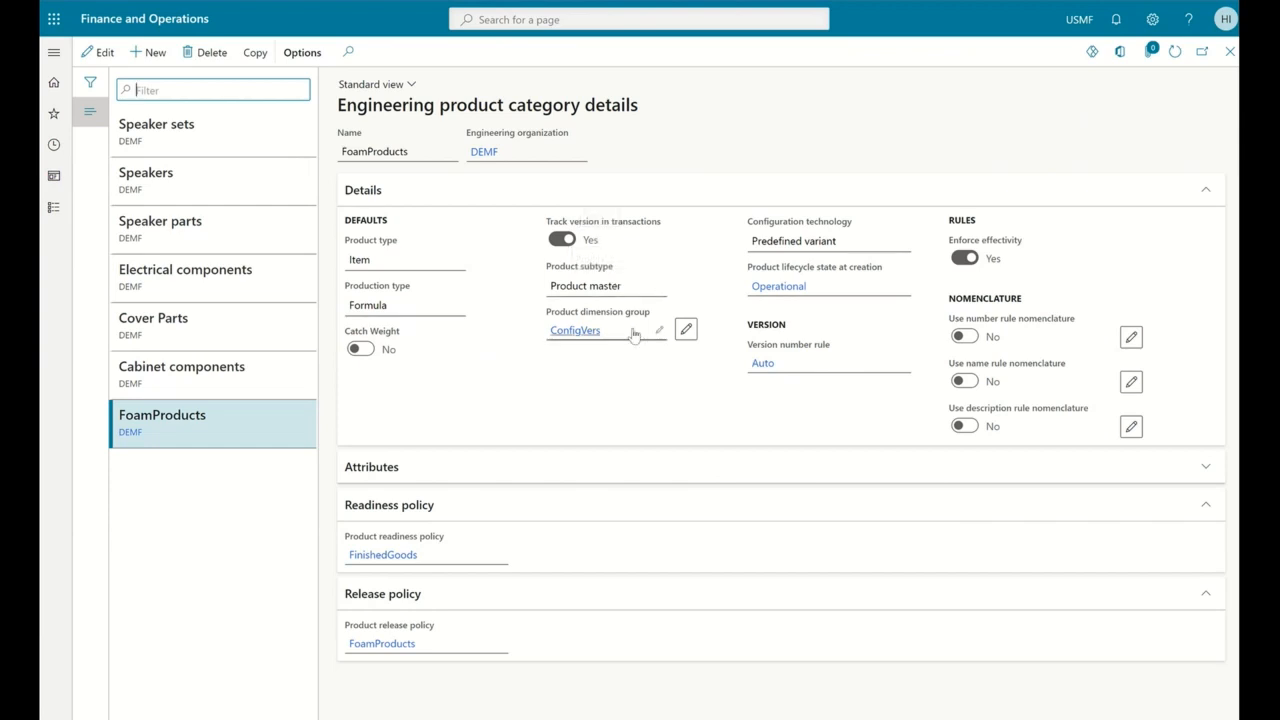
{"action": "mouse_move", "coordinate": [633, 336]}
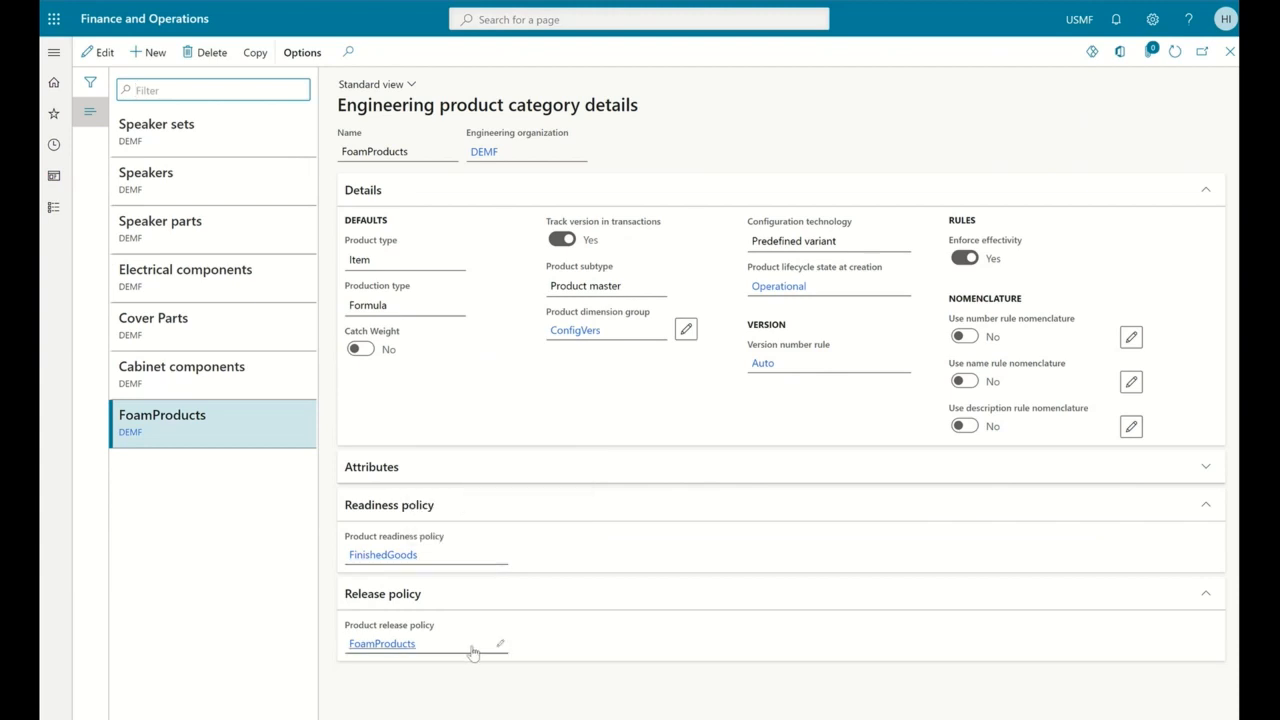
{"action": "mouse_move", "coordinate": [473, 652]}
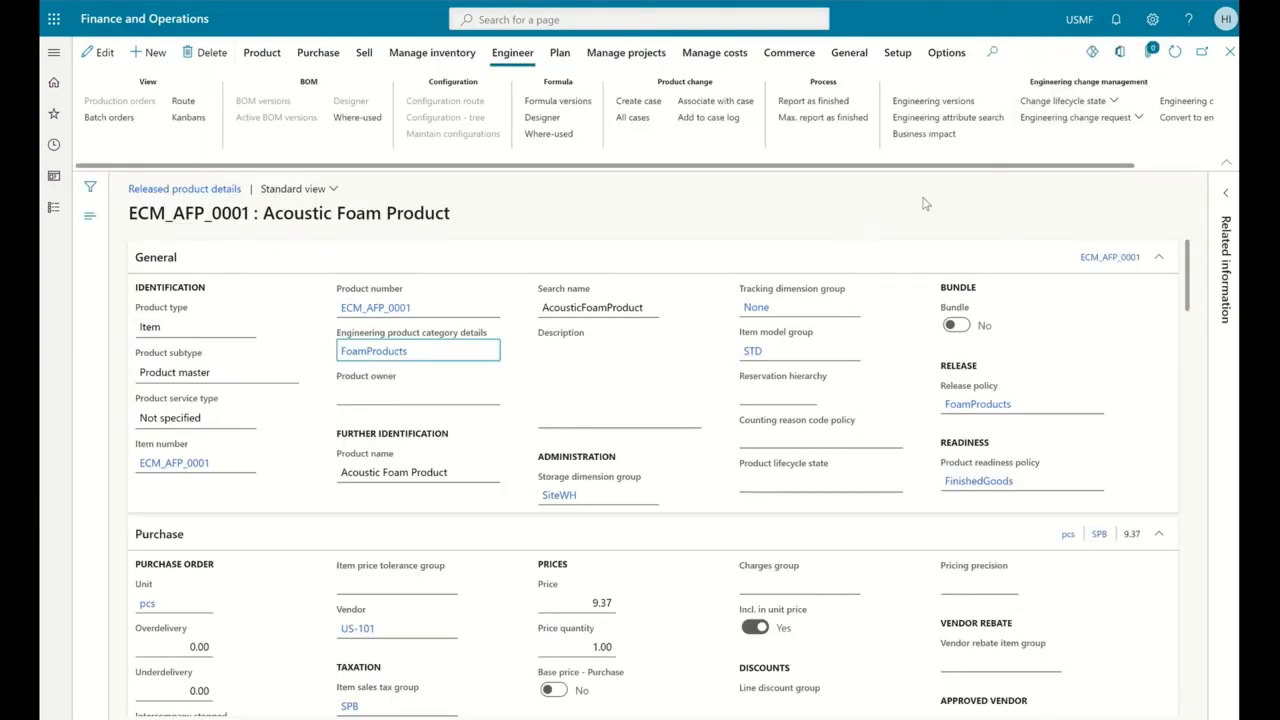
Step: Examine the formula lines of the product's engineering version V-01, then return to the released products list
{"action": "left_click", "coordinate": [964, 104]}
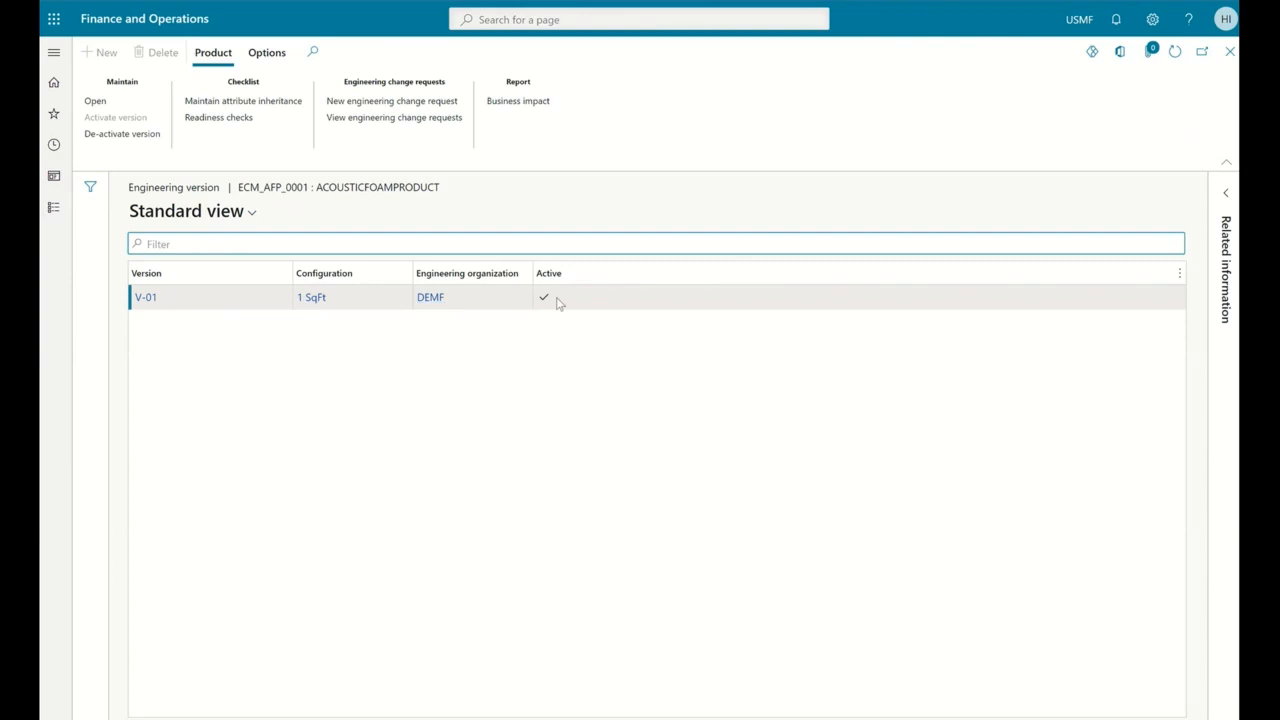
{"action": "left_click", "coordinate": [146, 298]}
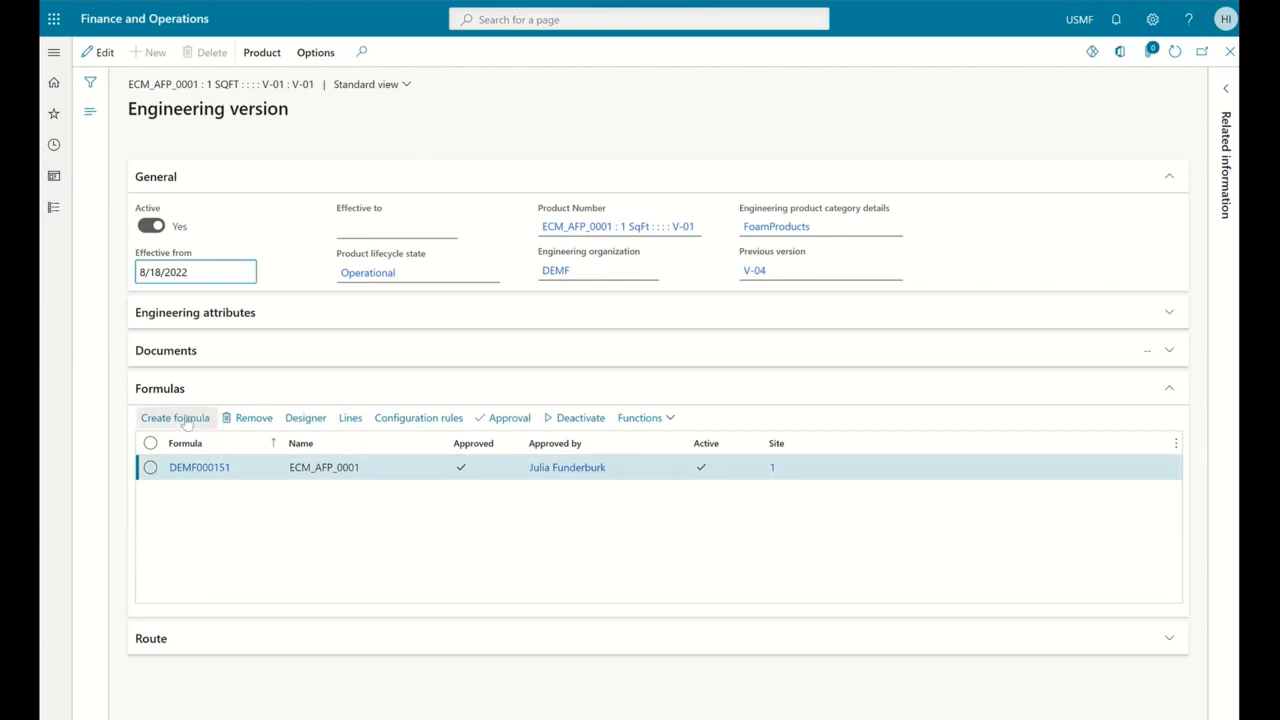
{"action": "left_click", "coordinate": [354, 420]}
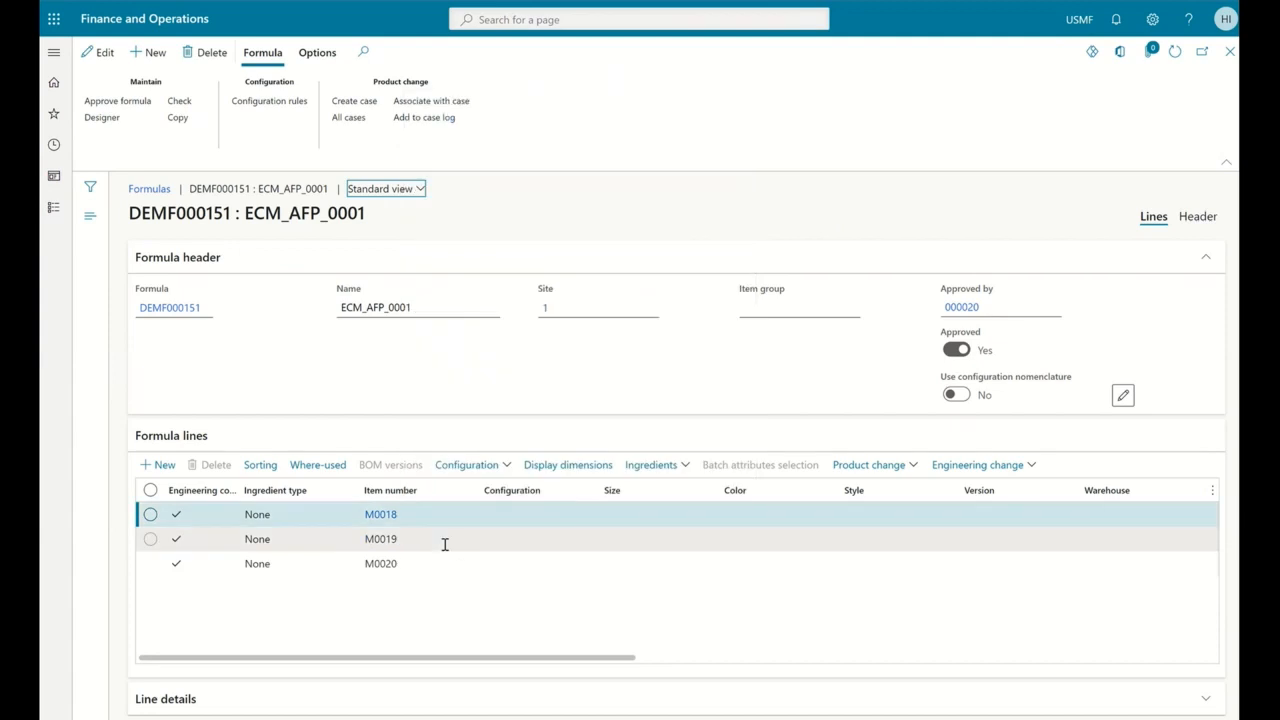
{"action": "mouse_move", "coordinate": [445, 544]}
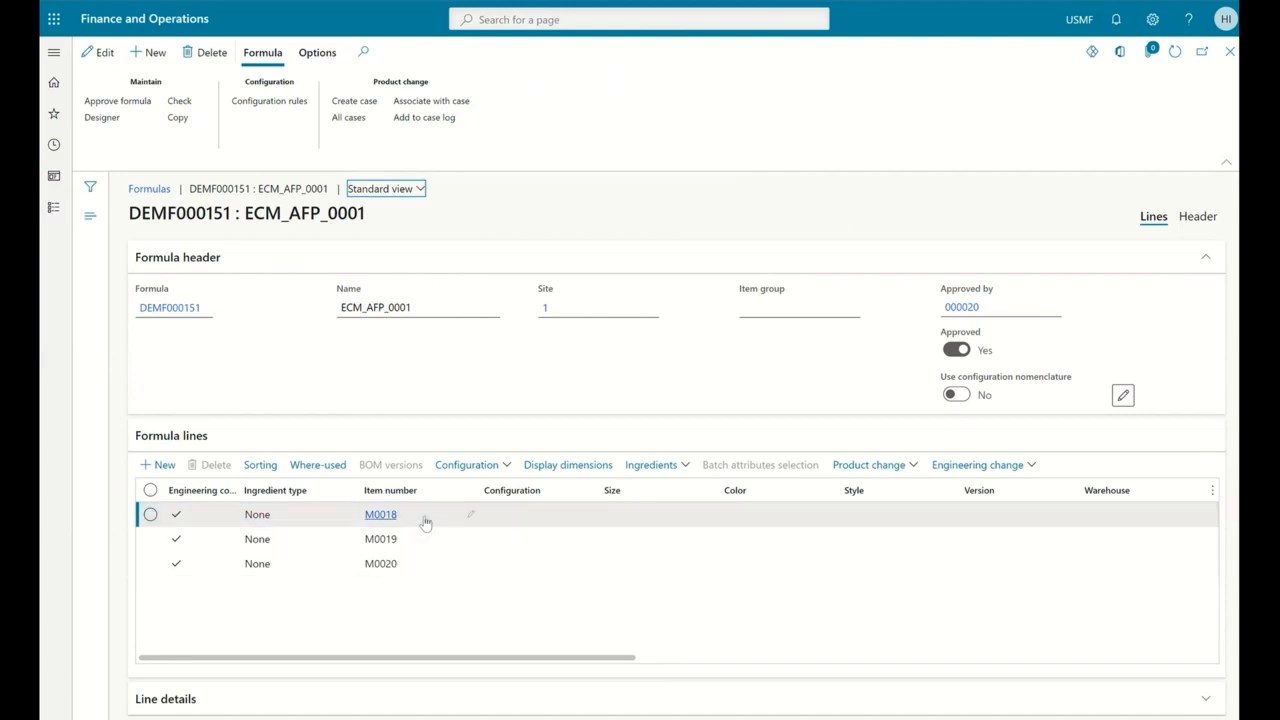
{"action": "mouse_move", "coordinate": [425, 523]}
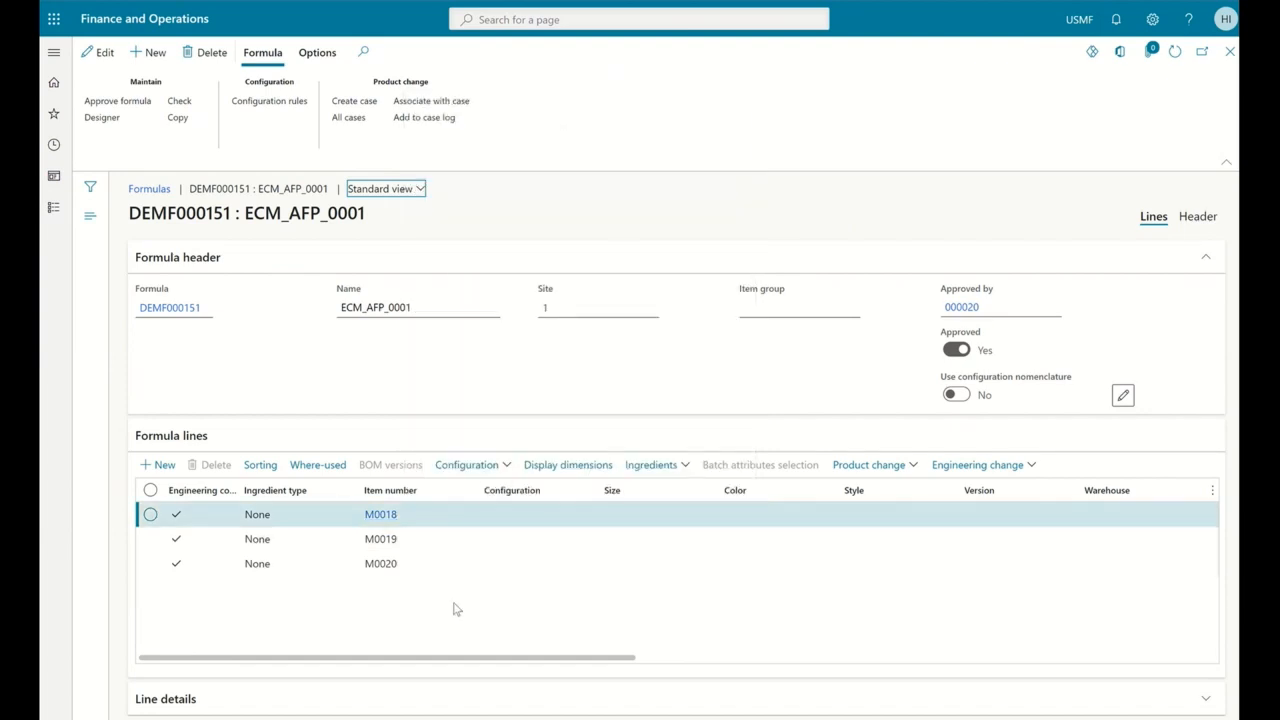
{"action": "left_click", "coordinate": [1230, 52]}
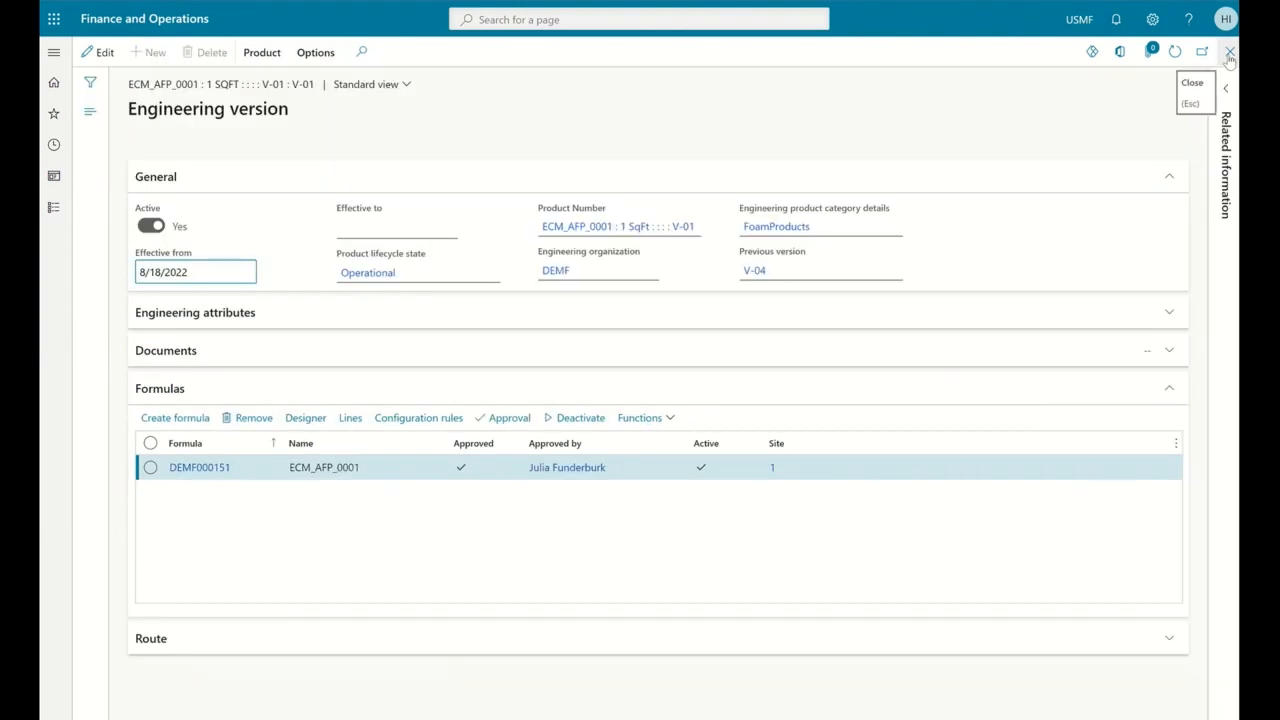
{"action": "left_click", "coordinate": [1230, 52]}
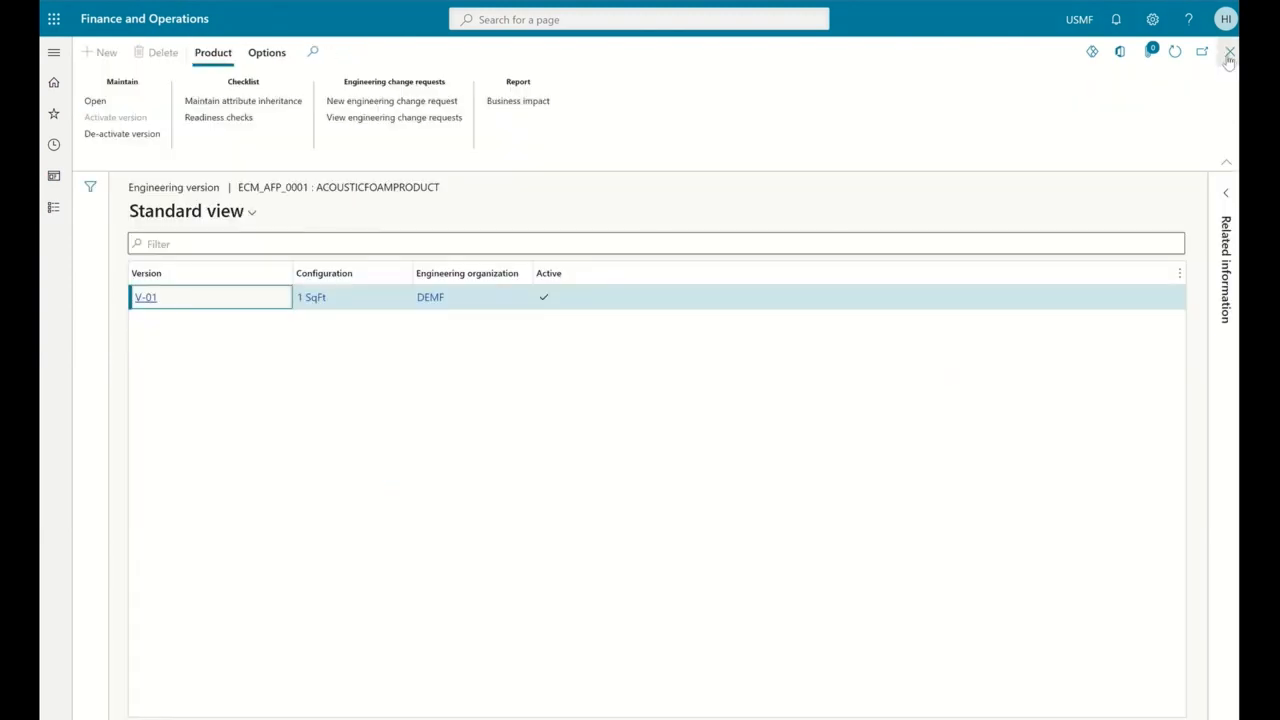
{"action": "left_click", "coordinate": [1230, 52]}
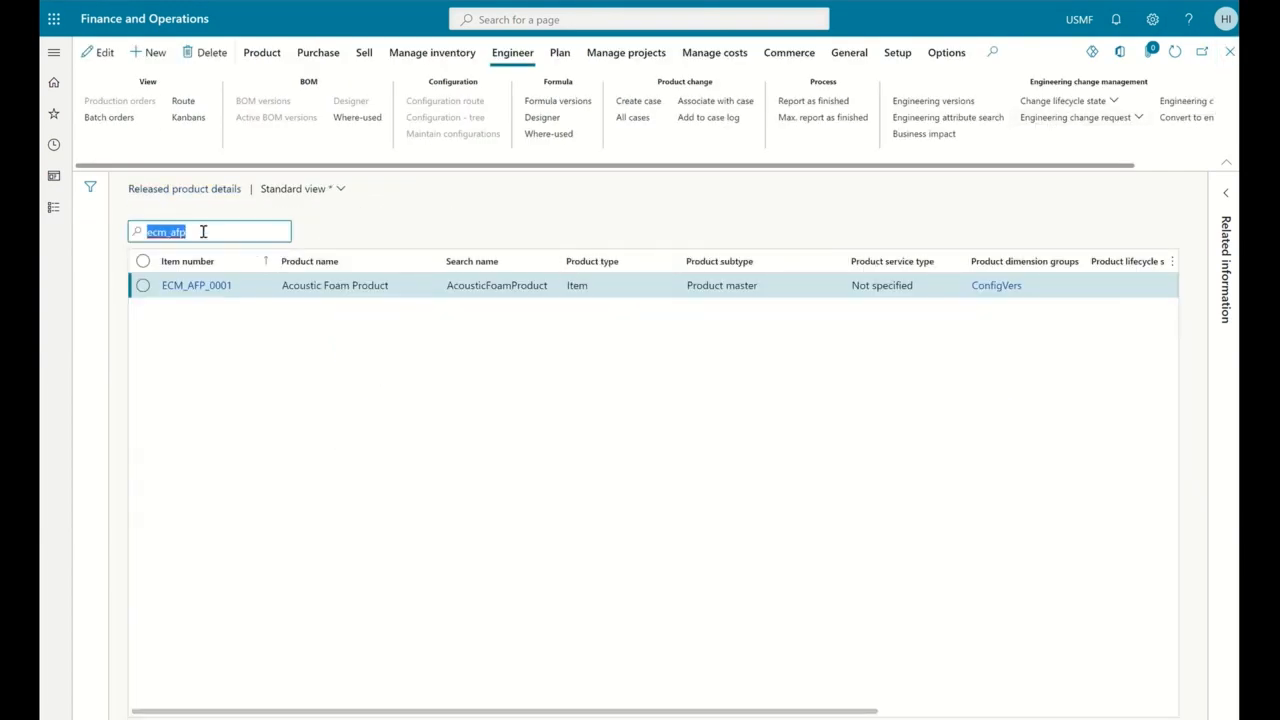
Step: Filter the released products list by item number m0018
{"action": "left_click_drag", "start_coordinate": [203, 231], "coordinate": [138, 241]}
{"action": "type", "text": "m0"}
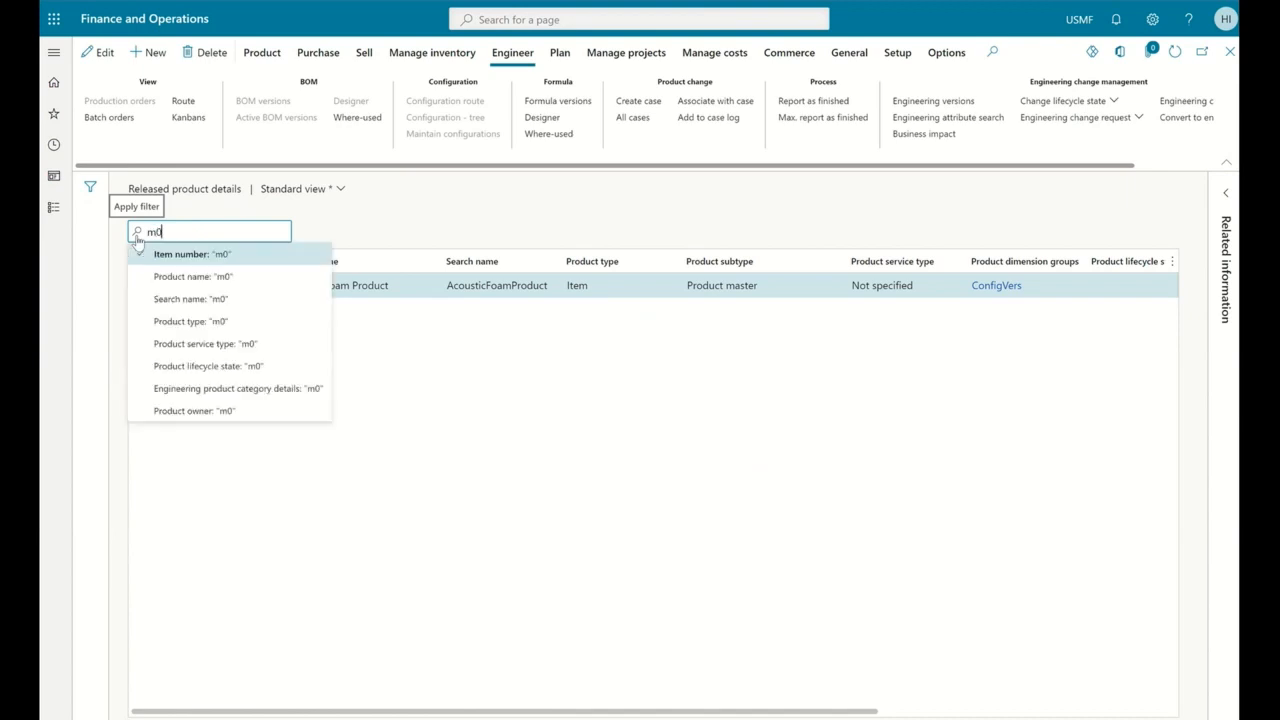
{"action": "type", "text": "018"}
{"action": "key", "text": "Return"}
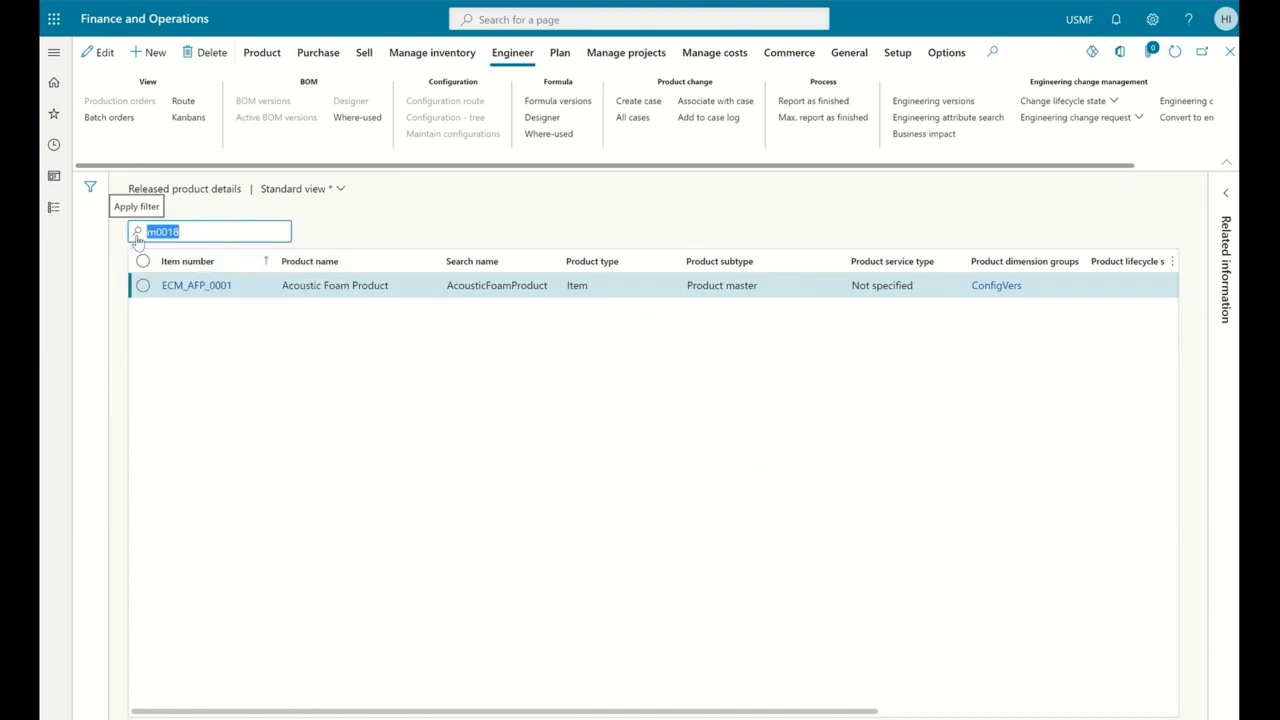
Step: Check where item M0018 is used, inspecting the BOM version linked to DEMF000151, and close the released product pages
{"action": "left_click", "coordinate": [366, 124]}
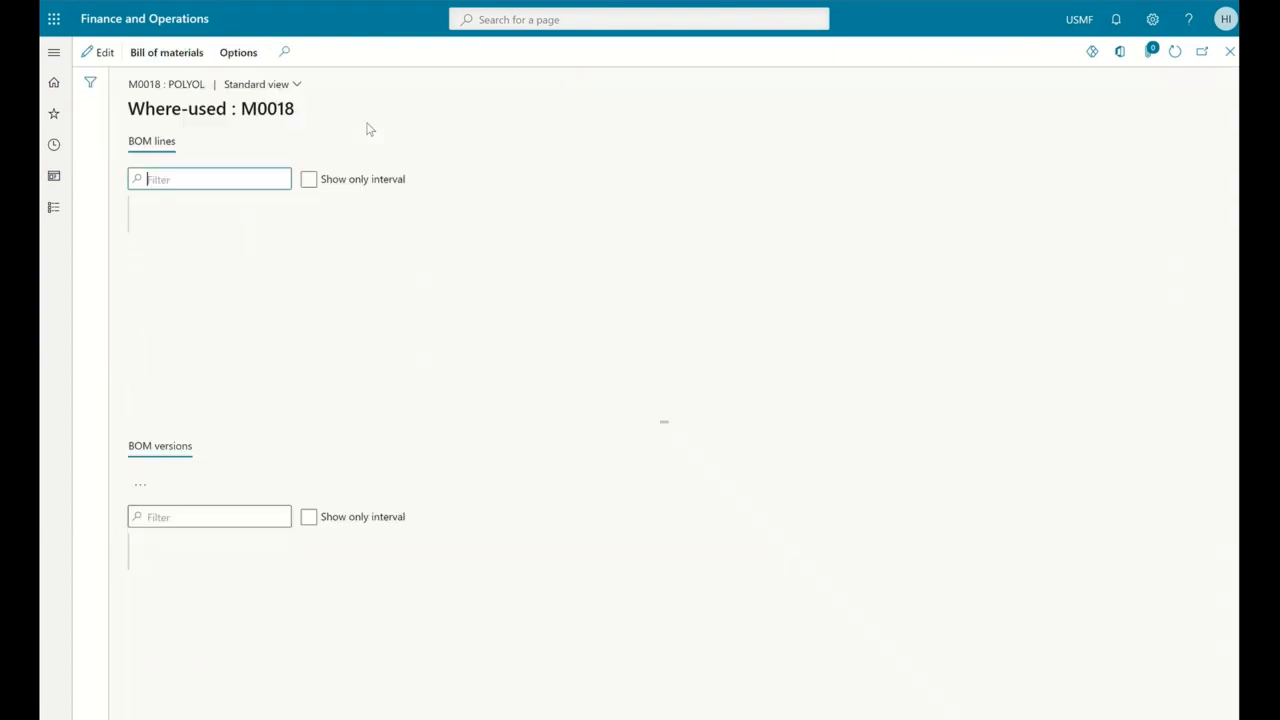
{"action": "left_click", "coordinate": [245, 257]}
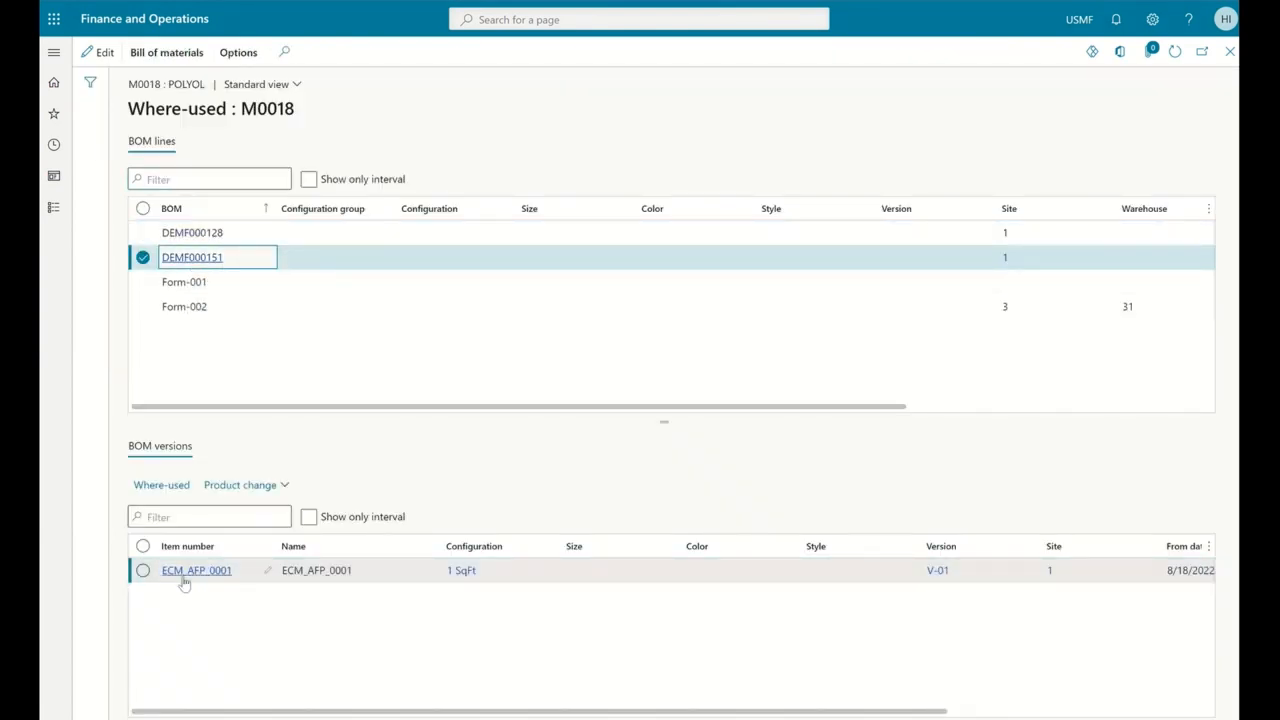
{"action": "left_click", "coordinate": [184, 582]}
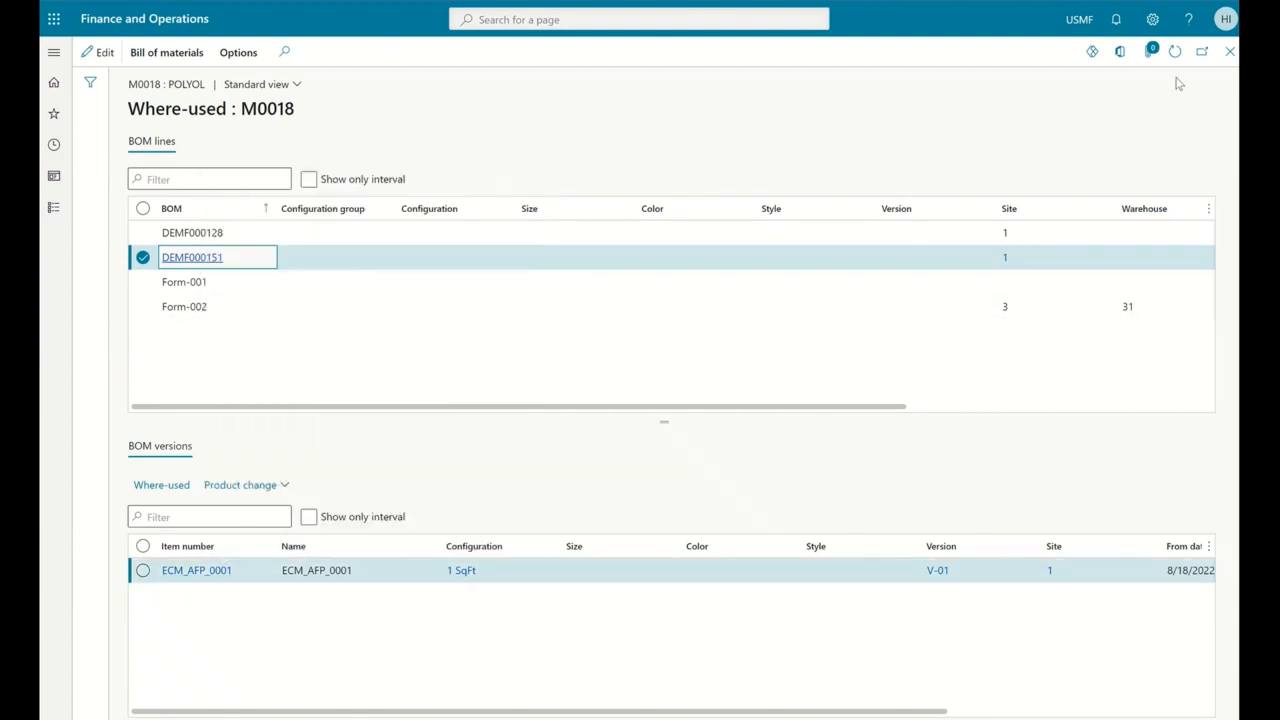
{"action": "left_click", "coordinate": [1228, 58]}
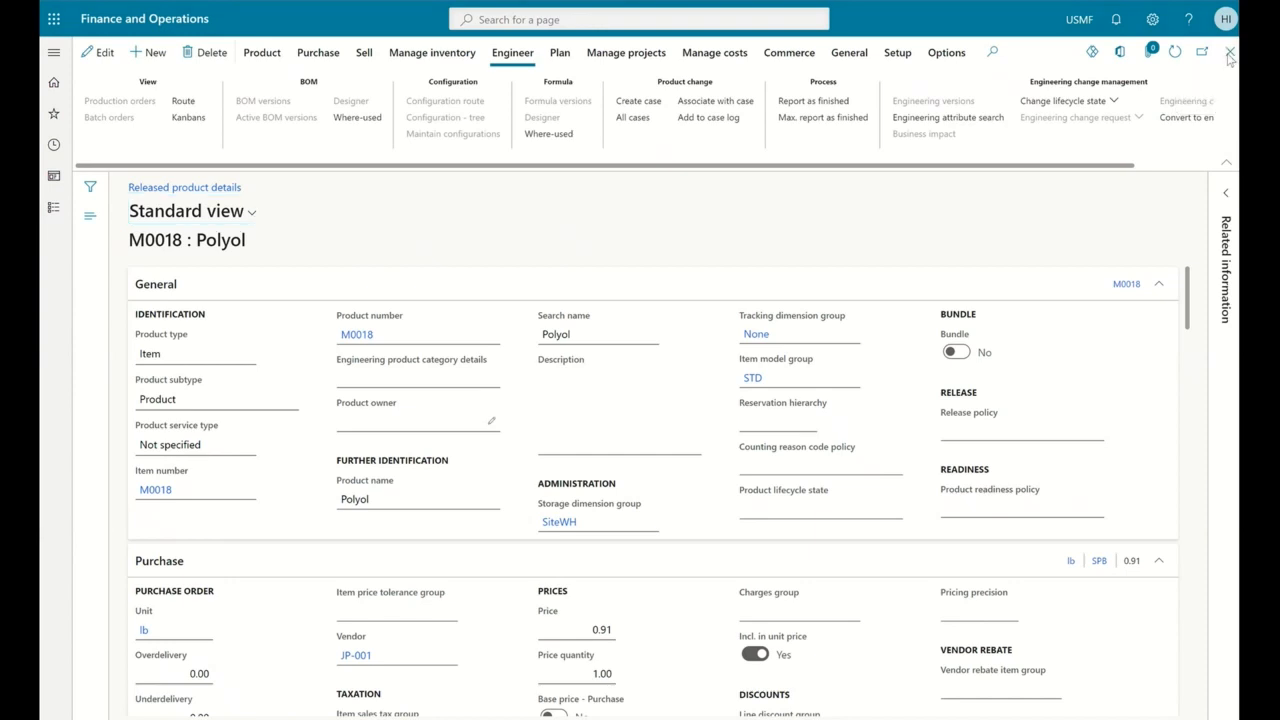
{"action": "left_click", "coordinate": [1228, 56]}
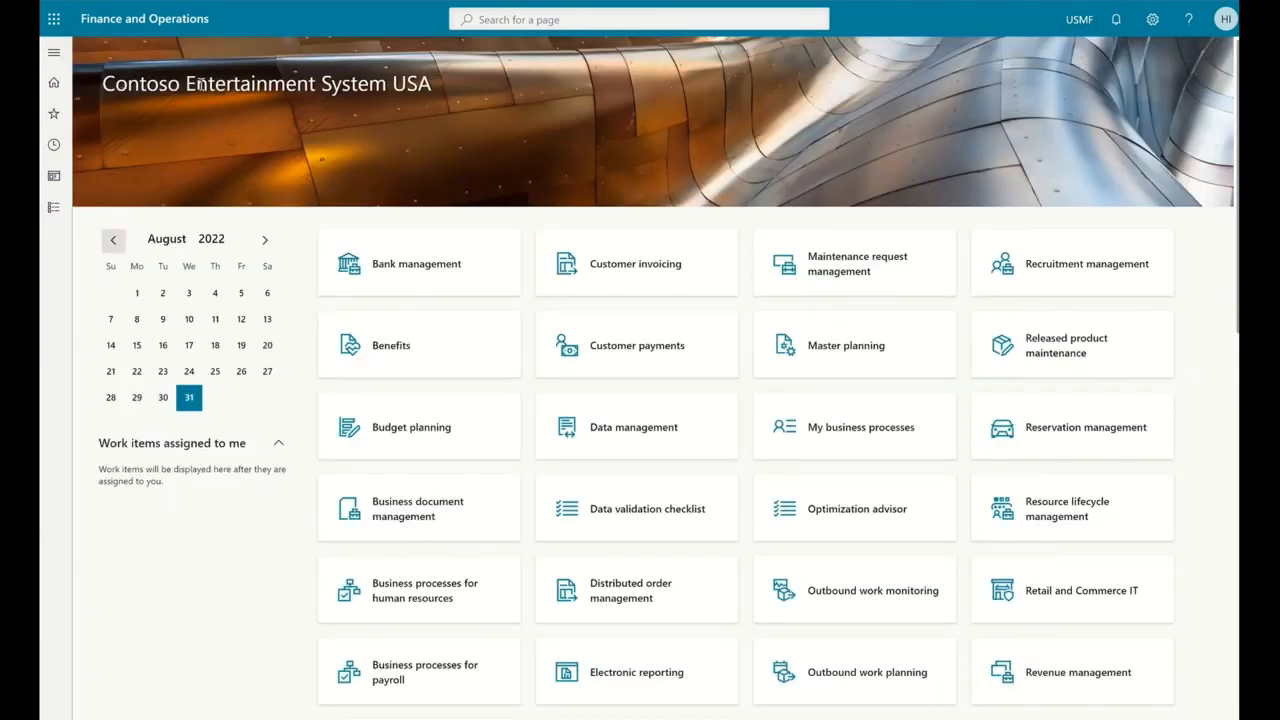
Step: Create a new engineering change request titled "Replace Component for ECM_AFP_0001"
{"action": "left_click", "coordinate": [55, 55]}
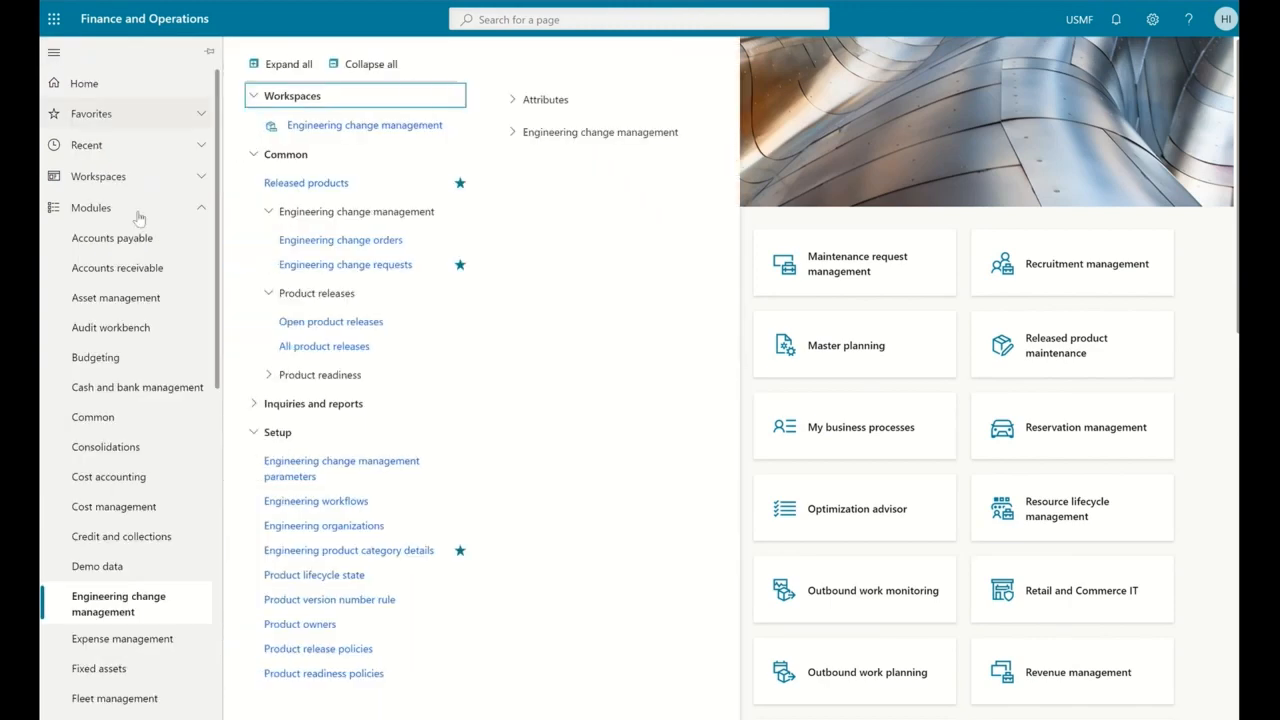
{"action": "left_click", "coordinate": [362, 265]}
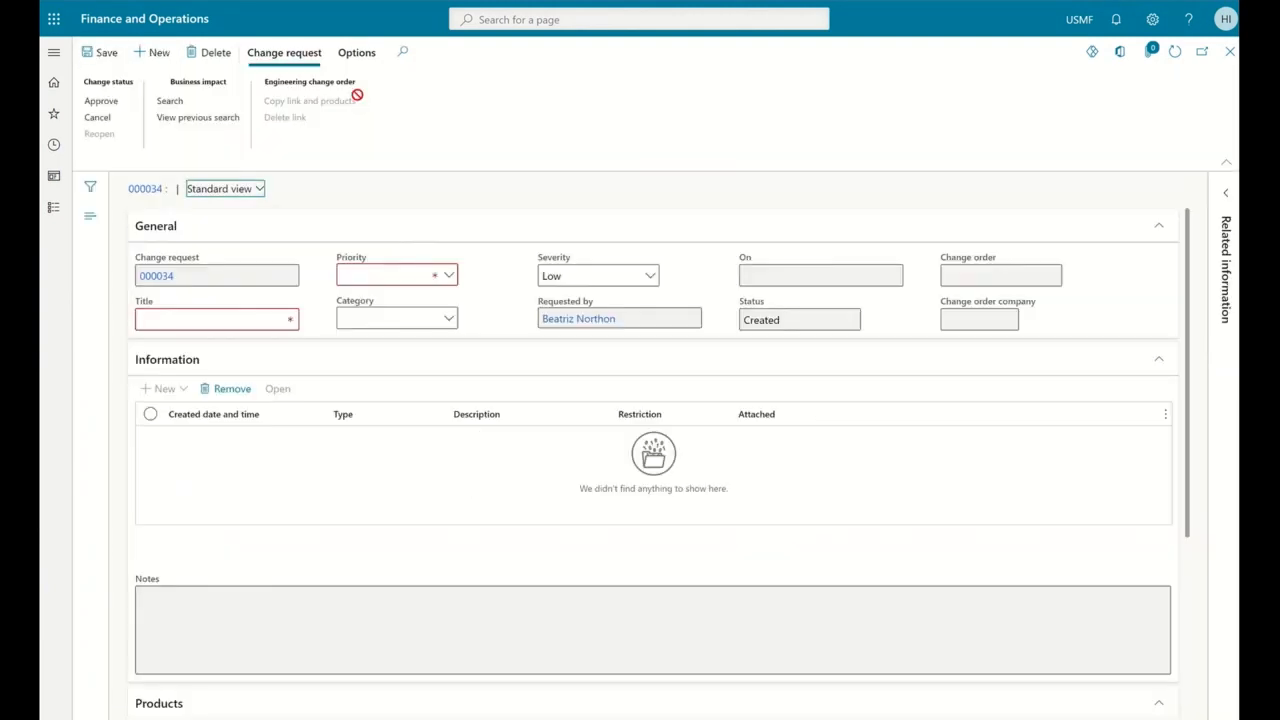
{"action": "left_click", "coordinate": [190, 318]}
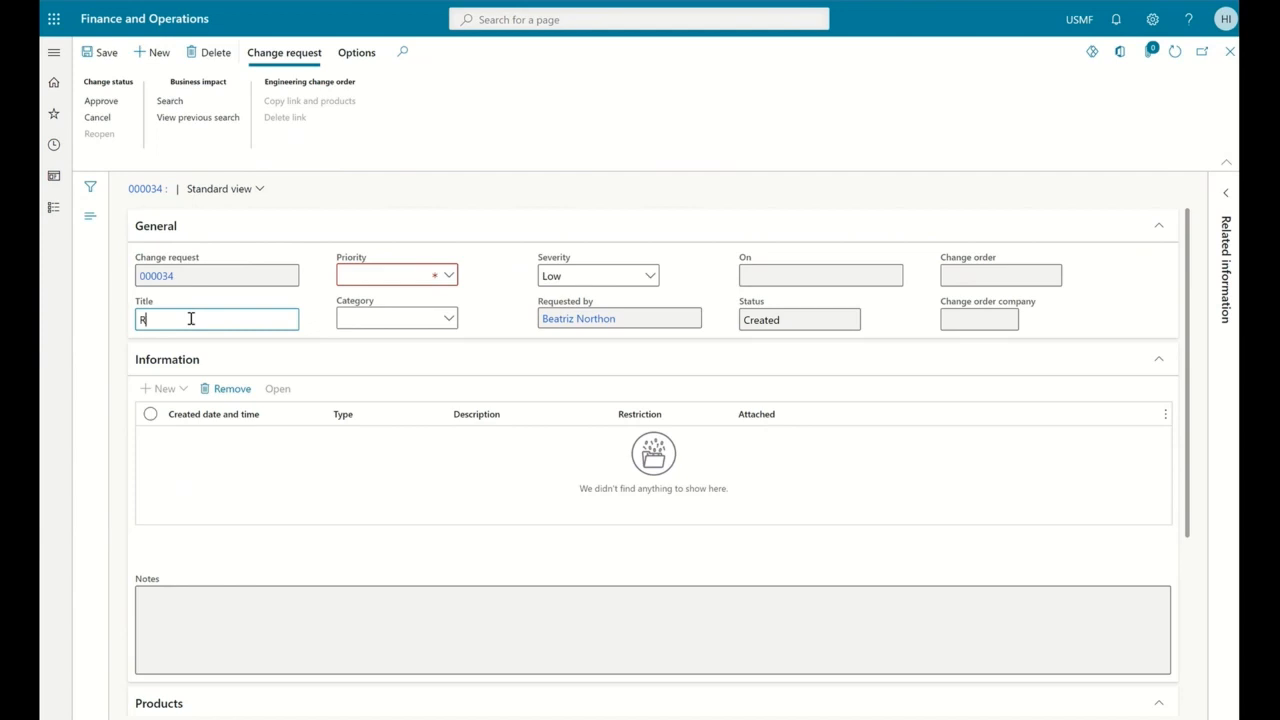
{"action": "type", "text": "Replace "}
{"action": "type", "text": "Component"}
{"action": "type", "text": " for ECM_AFP_0001"}
{"action": "key", "text": "Tab"}
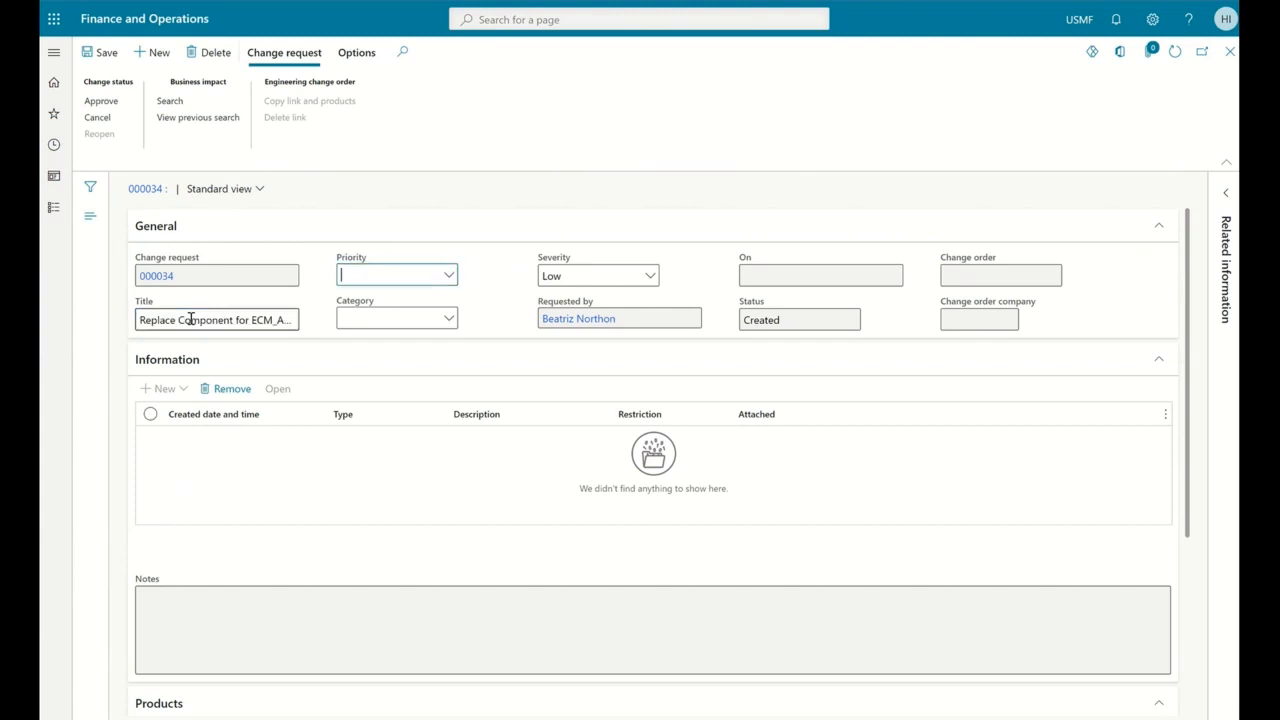
Step: Set the change request's priority to Routine, category to Change and severity to Medium, and save it
{"action": "left_click", "coordinate": [452, 283]}
{"action": "left_click", "coordinate": [392, 347]}
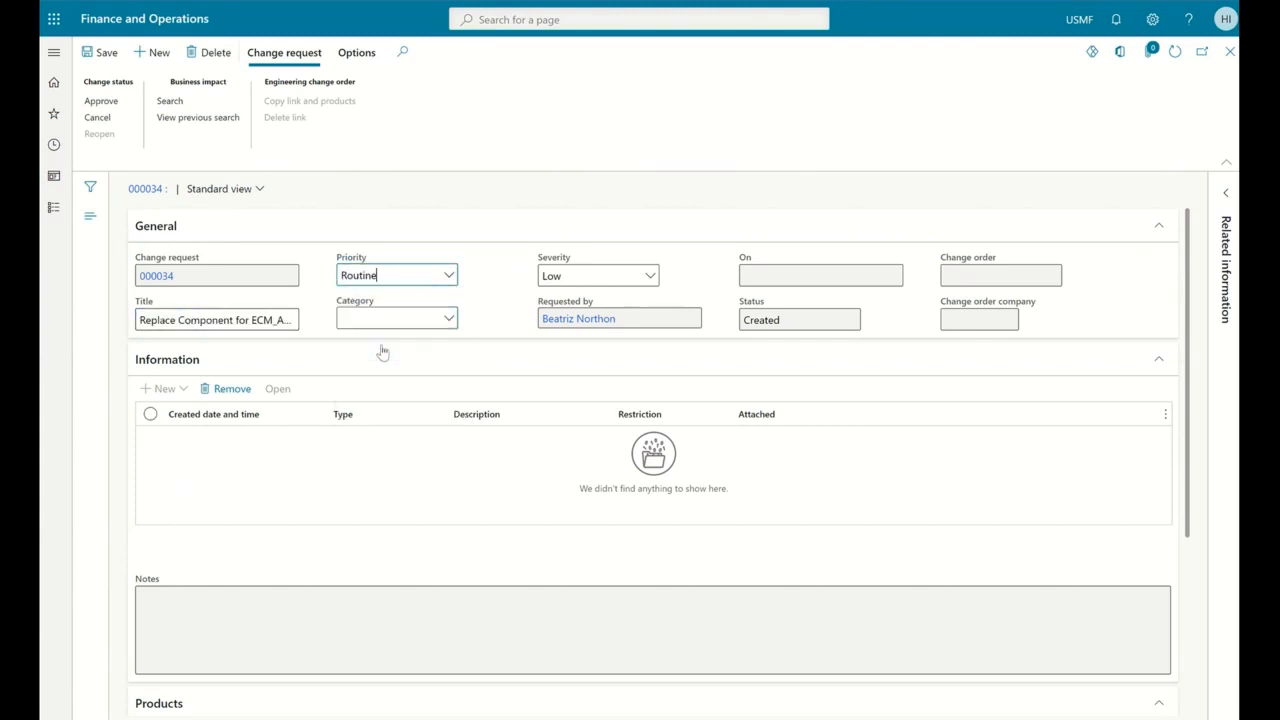
{"action": "left_click", "coordinate": [449, 320]}
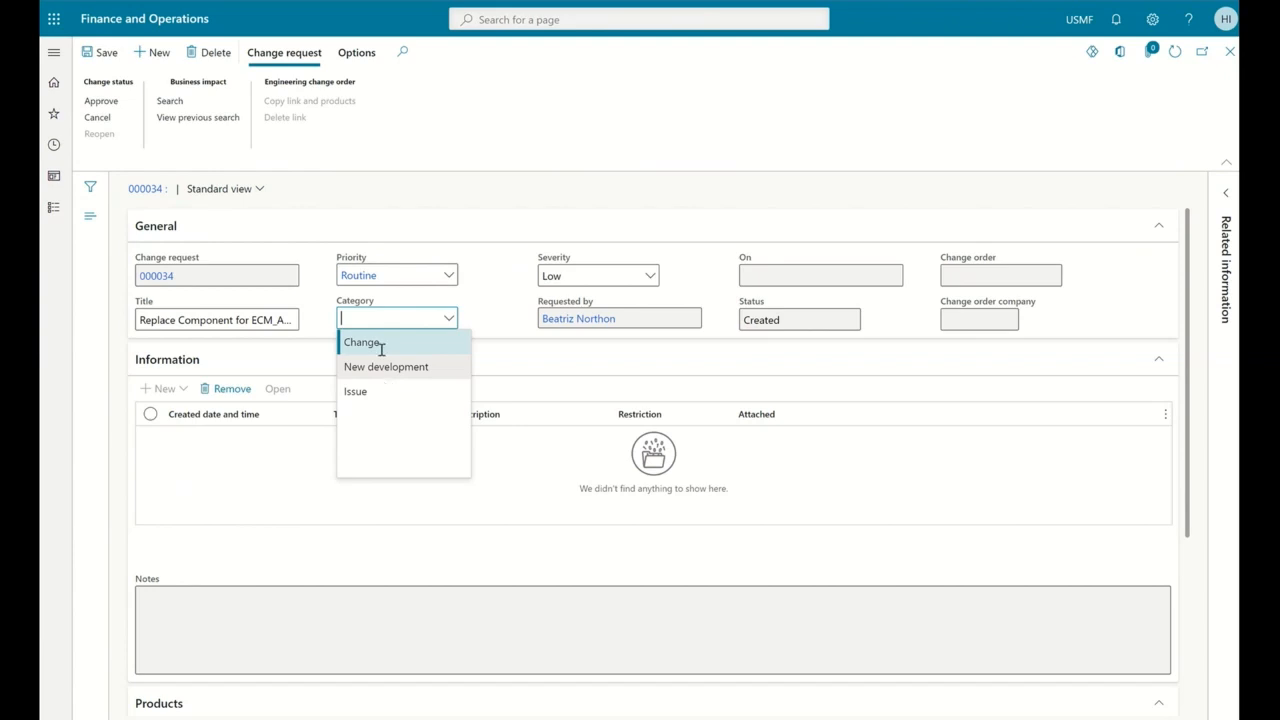
{"action": "left_click", "coordinate": [381, 344]}
{"action": "left_click", "coordinate": [649, 278]}
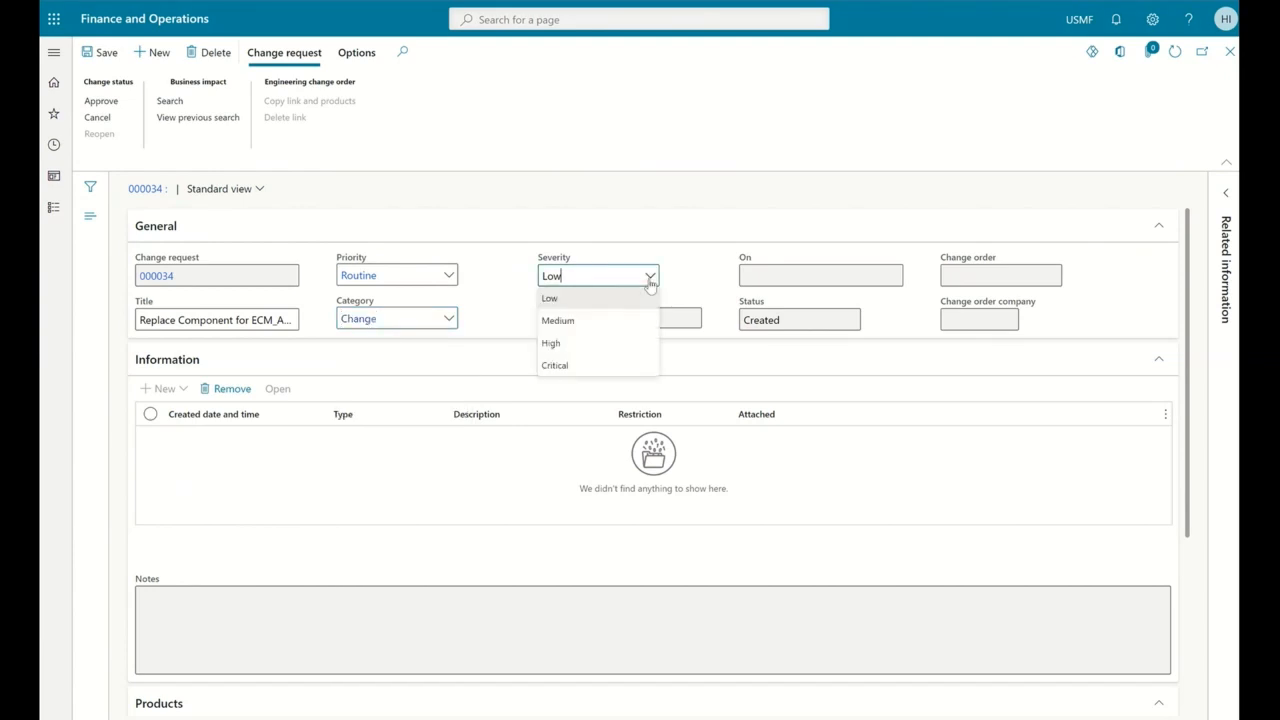
{"action": "left_click", "coordinate": [595, 321]}
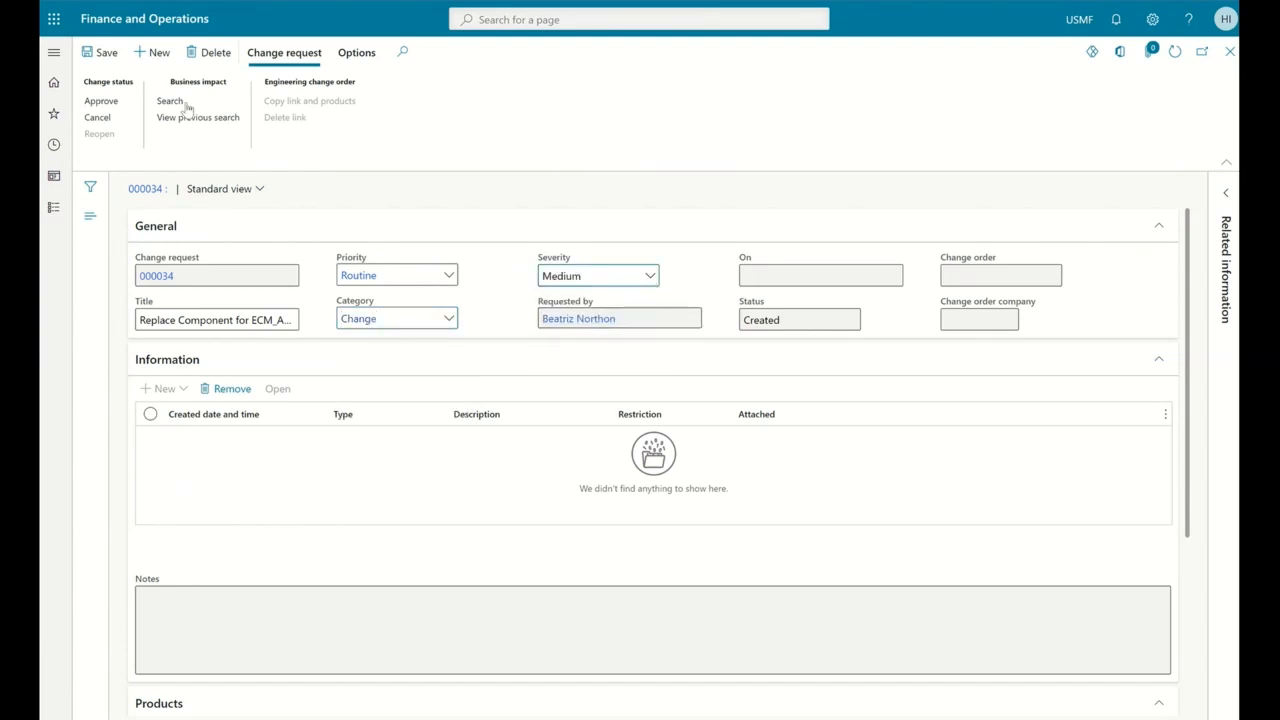
{"action": "left_click", "coordinate": [106, 52]}
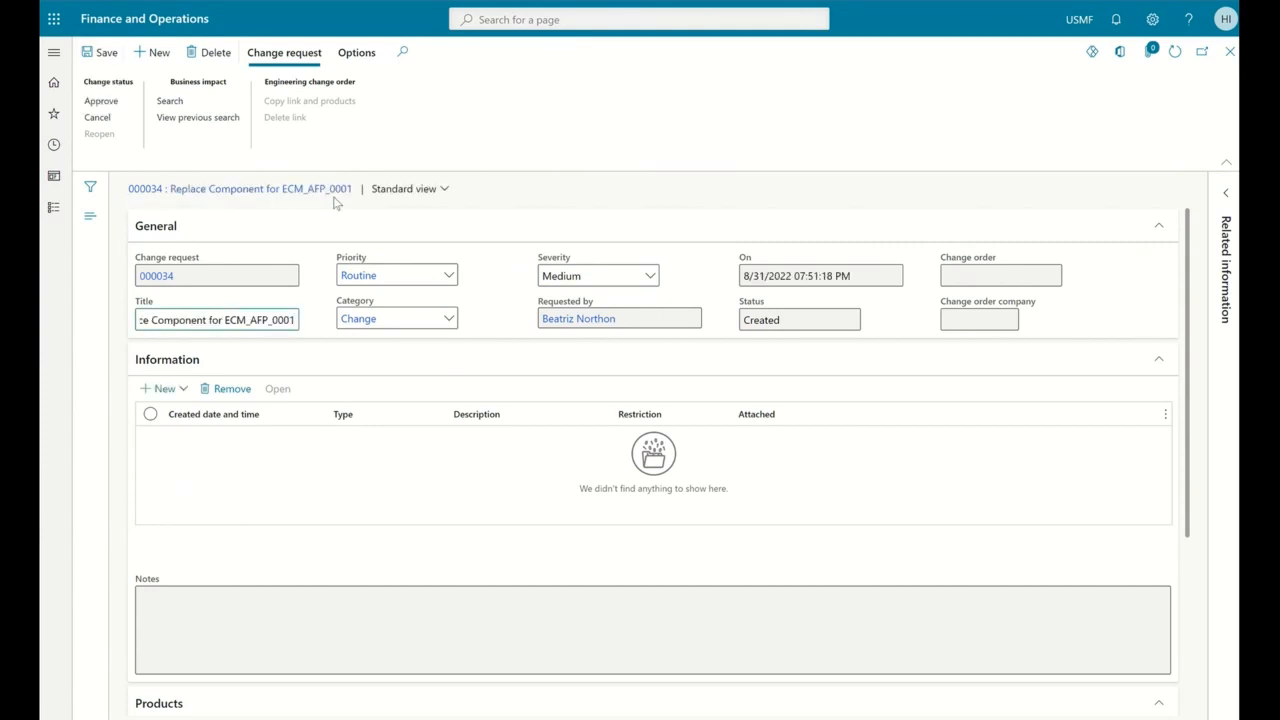
Step: Add a note to the change request with description "Replace Polyol" and text "Replace Polyol with Lignin"
{"action": "left_click", "coordinate": [184, 390]}
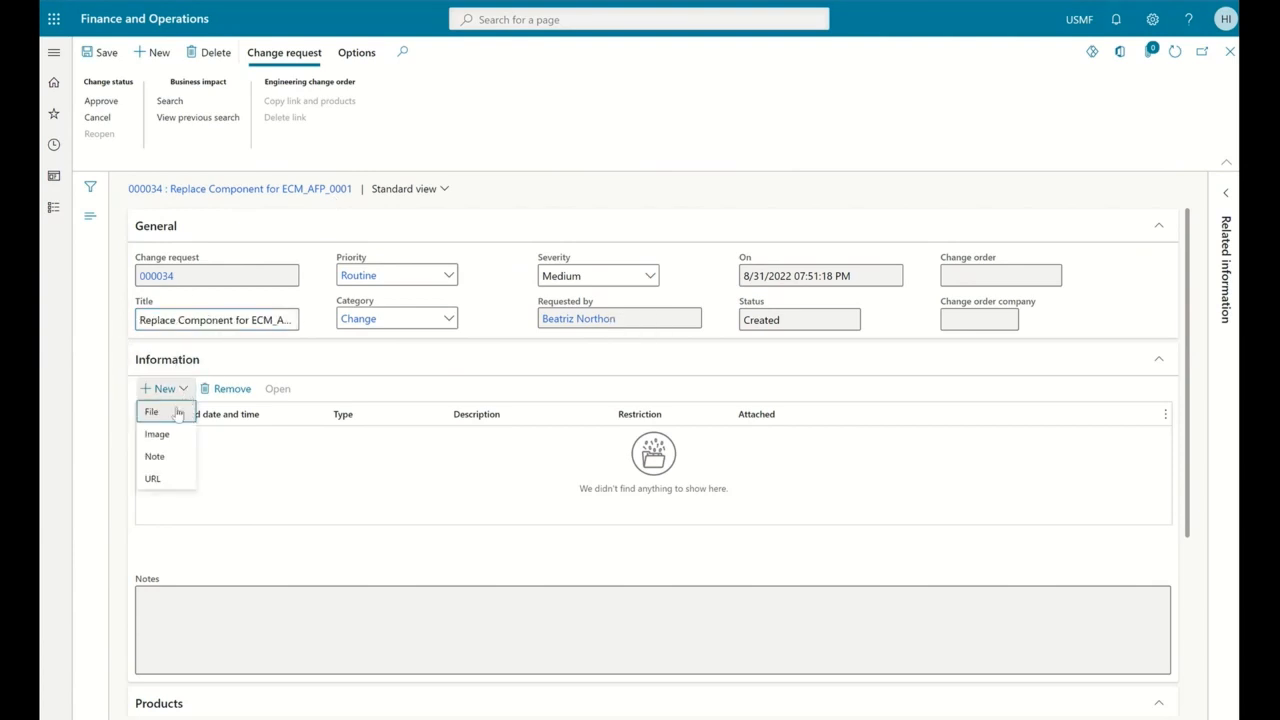
{"action": "left_click", "coordinate": [171, 462]}
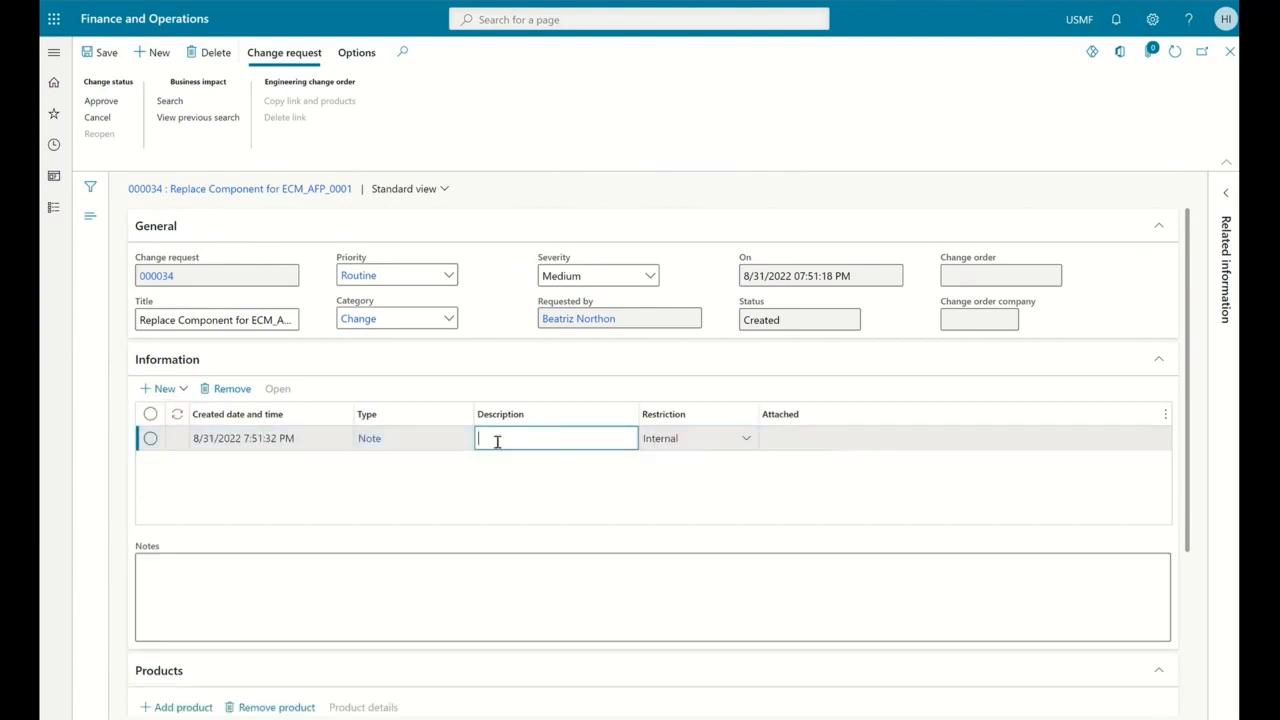
{"action": "type", "text": "Replace Polyol"}
{"action": "left_click", "coordinate": [356, 566]}
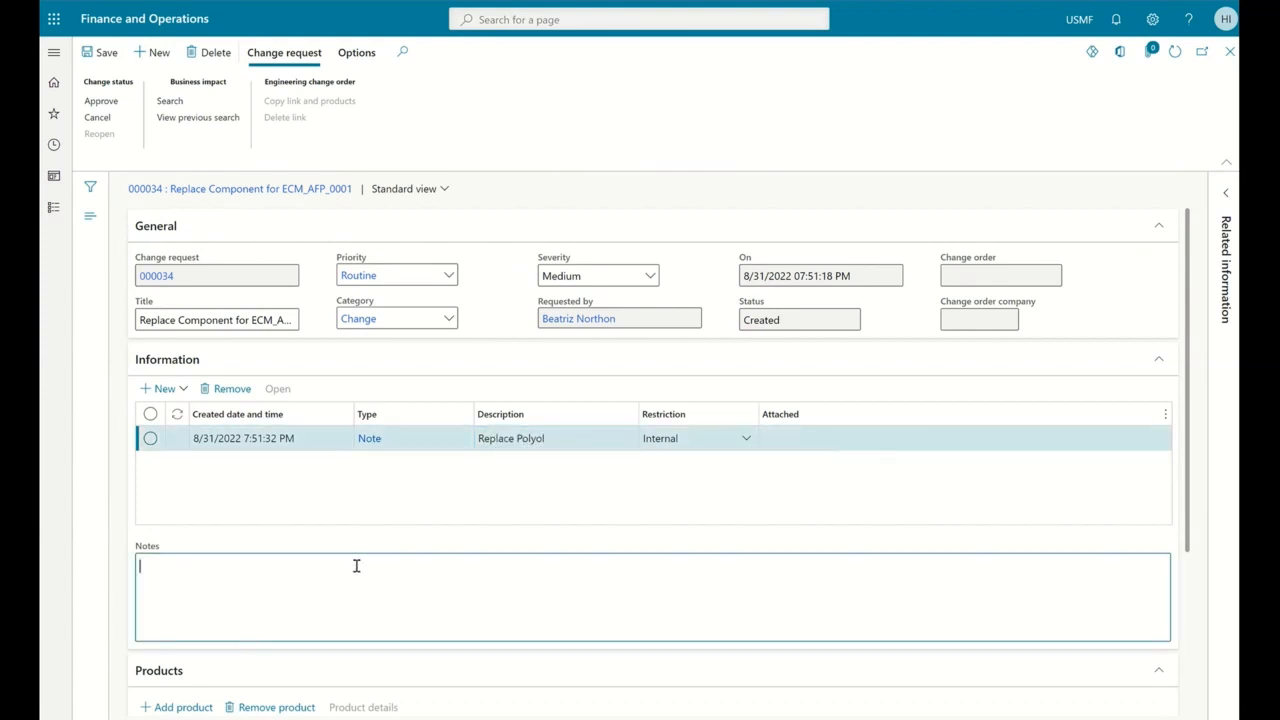
{"action": "type", "text": "Replace Polyol with Lignin"}
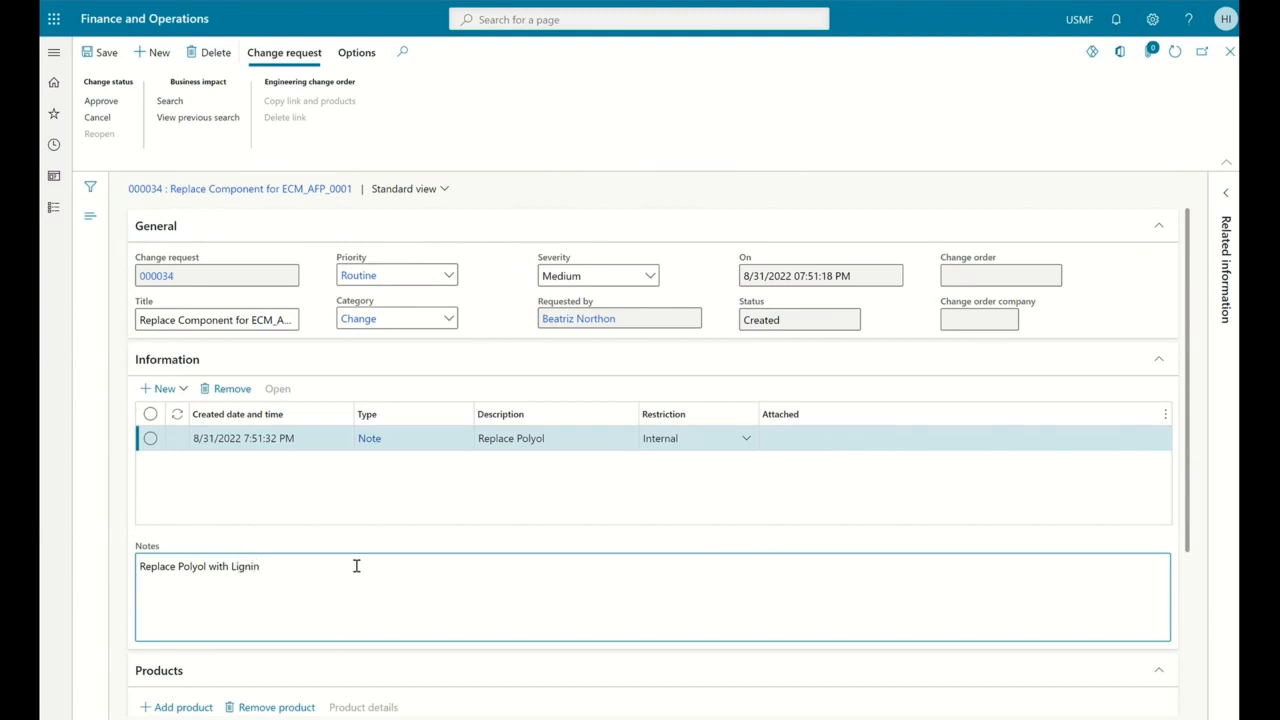
Step: Add the Acoustic Foam Product ECM_AFP_0001 (1 SqFt) to the change request's products and save the request
{"action": "scroll", "coordinate": [356, 566], "scroll_direction": "down", "scroll_amount": 1}
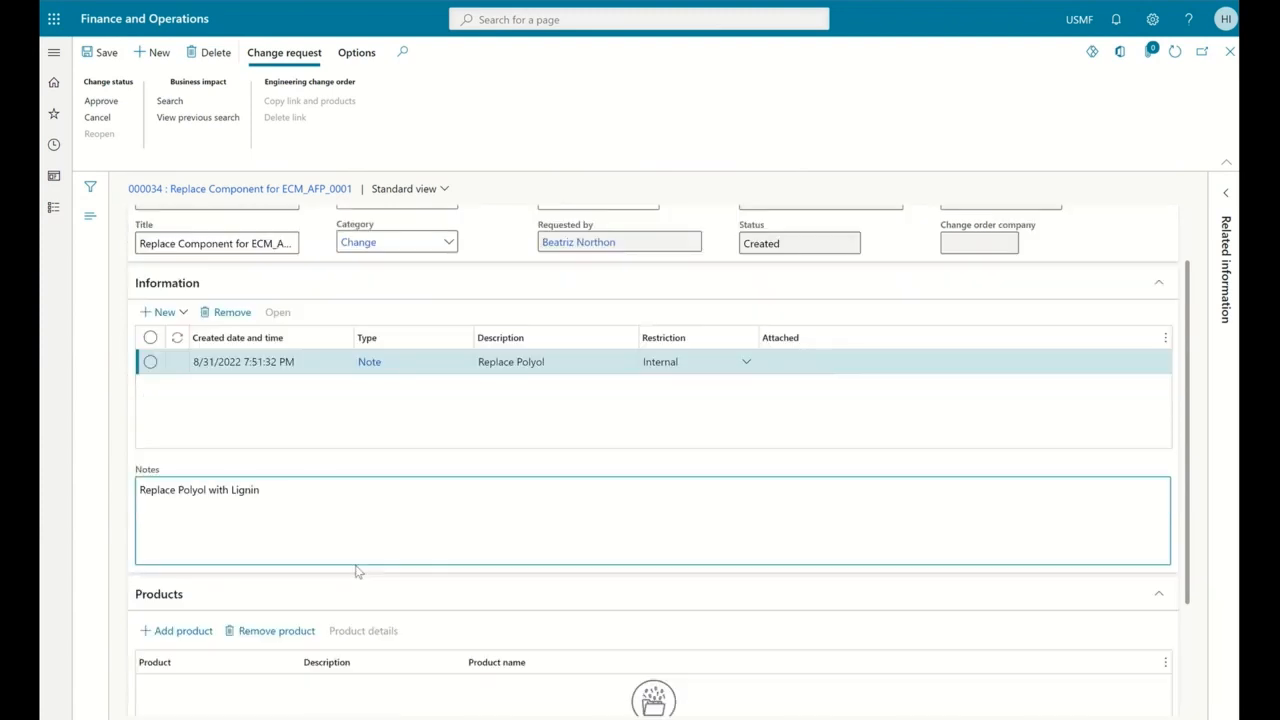
{"action": "scroll", "coordinate": [356, 569], "scroll_direction": "down", "scroll_amount": 1}
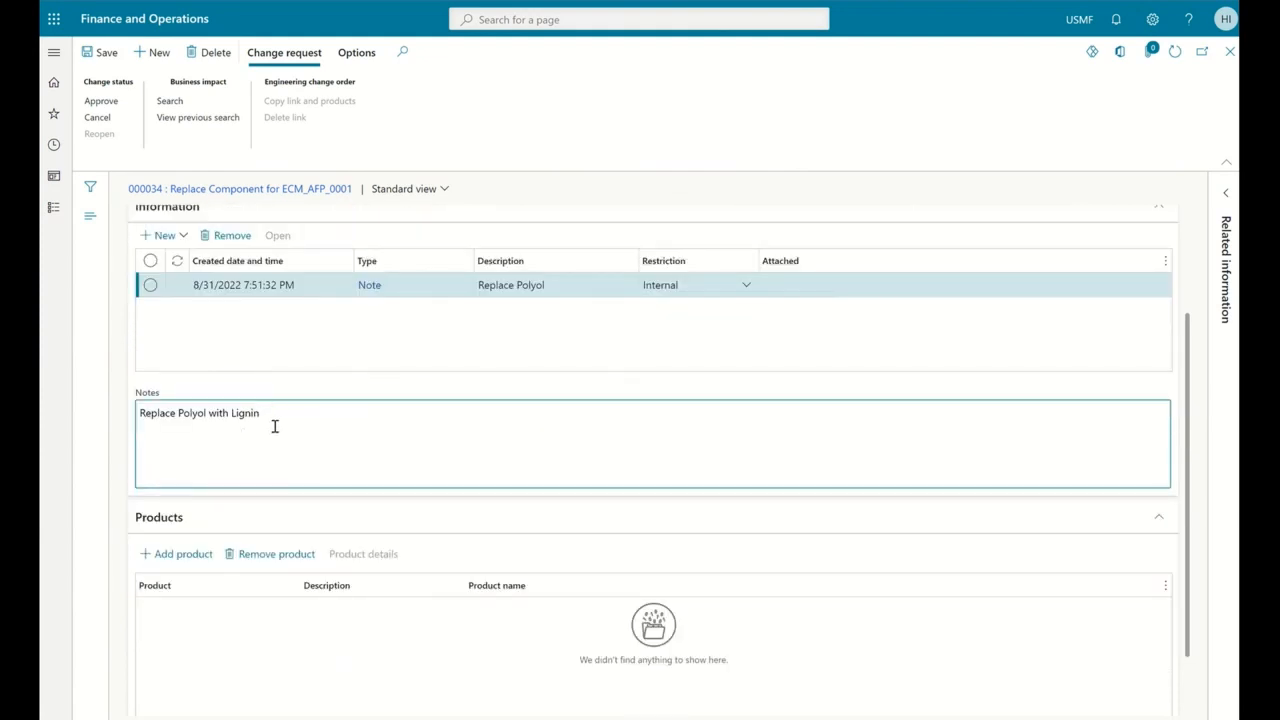
{"action": "scroll", "coordinate": [274, 425], "scroll_direction": "down", "scroll_amount": 2}
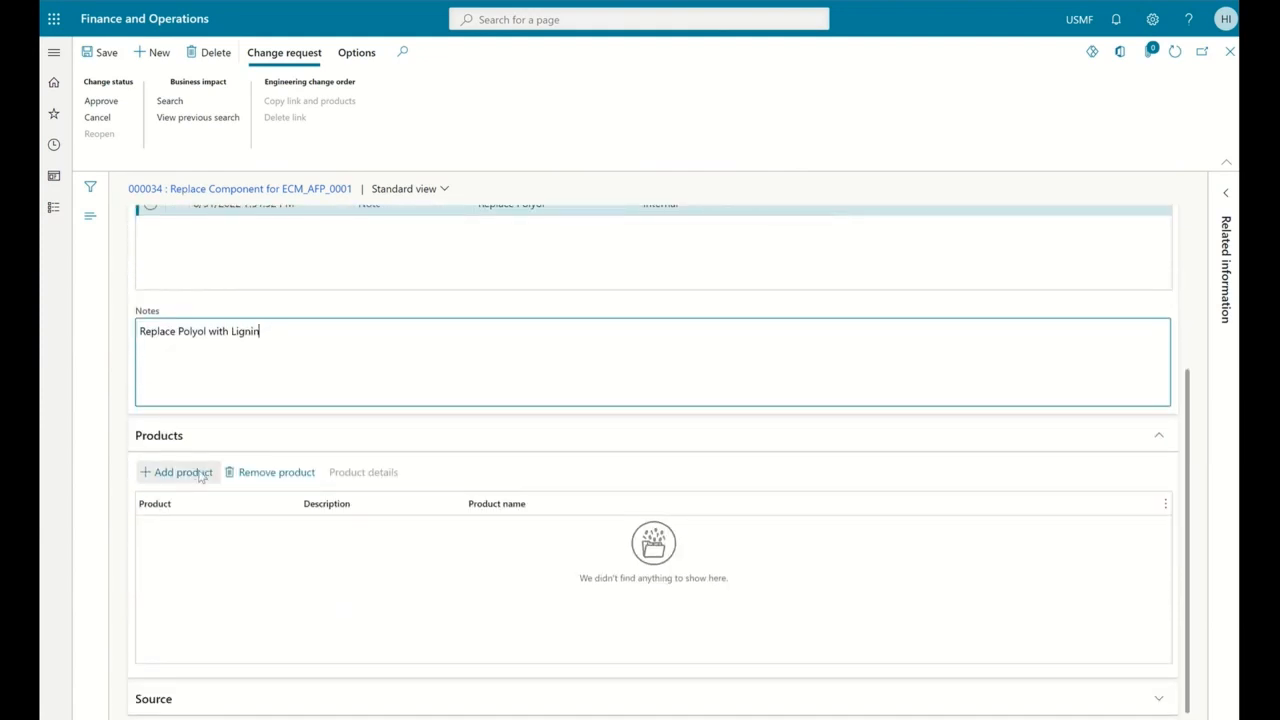
{"action": "left_click", "coordinate": [197, 474]}
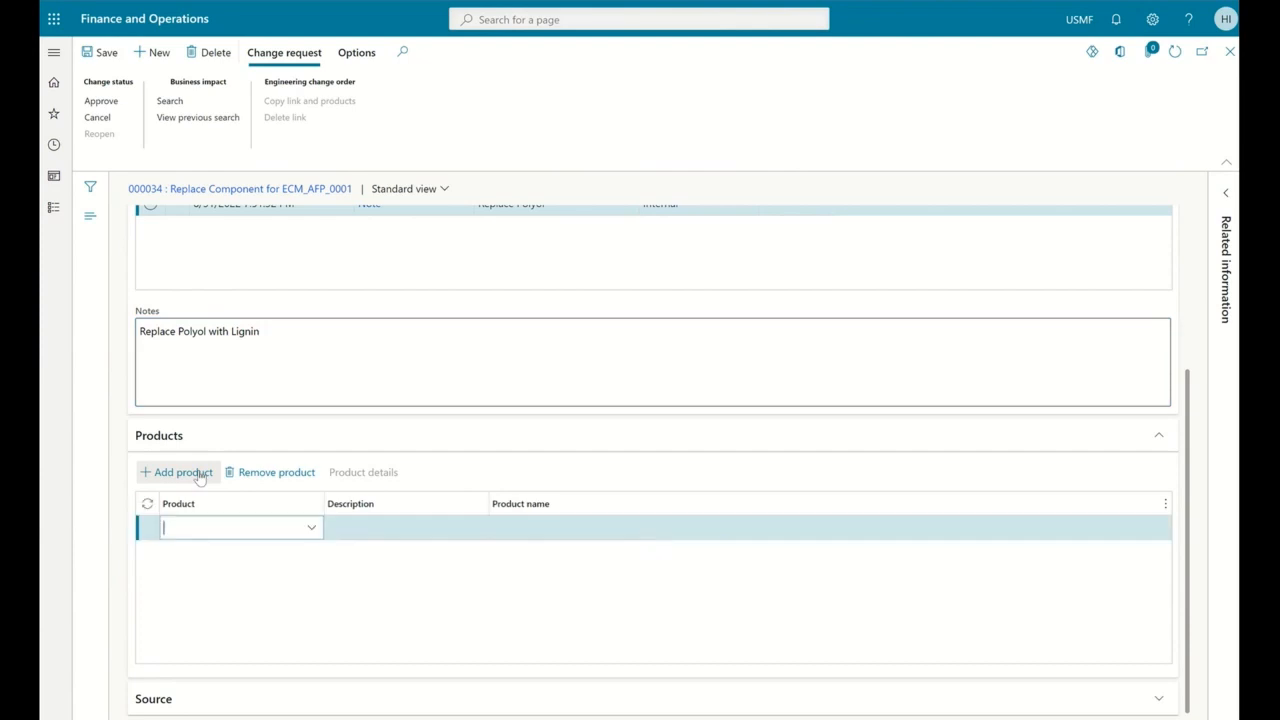
{"action": "left_click", "coordinate": [310, 533]}
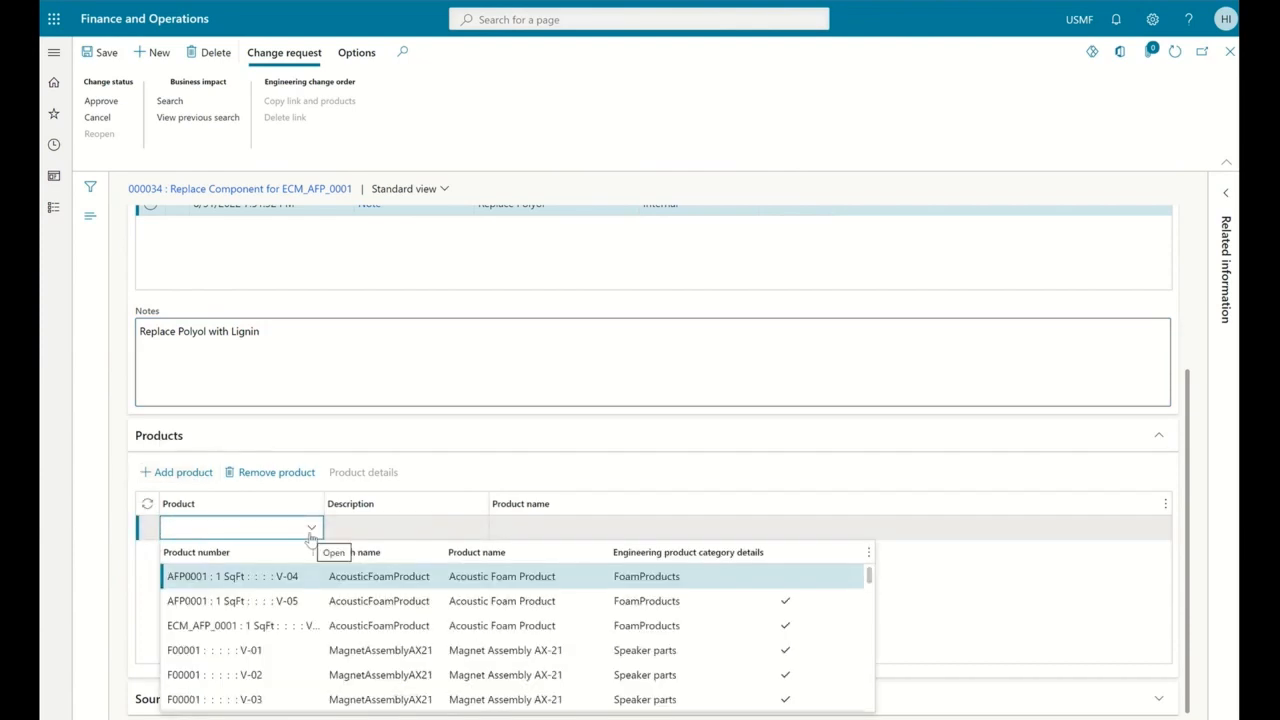
{"action": "left_click", "coordinate": [268, 626]}
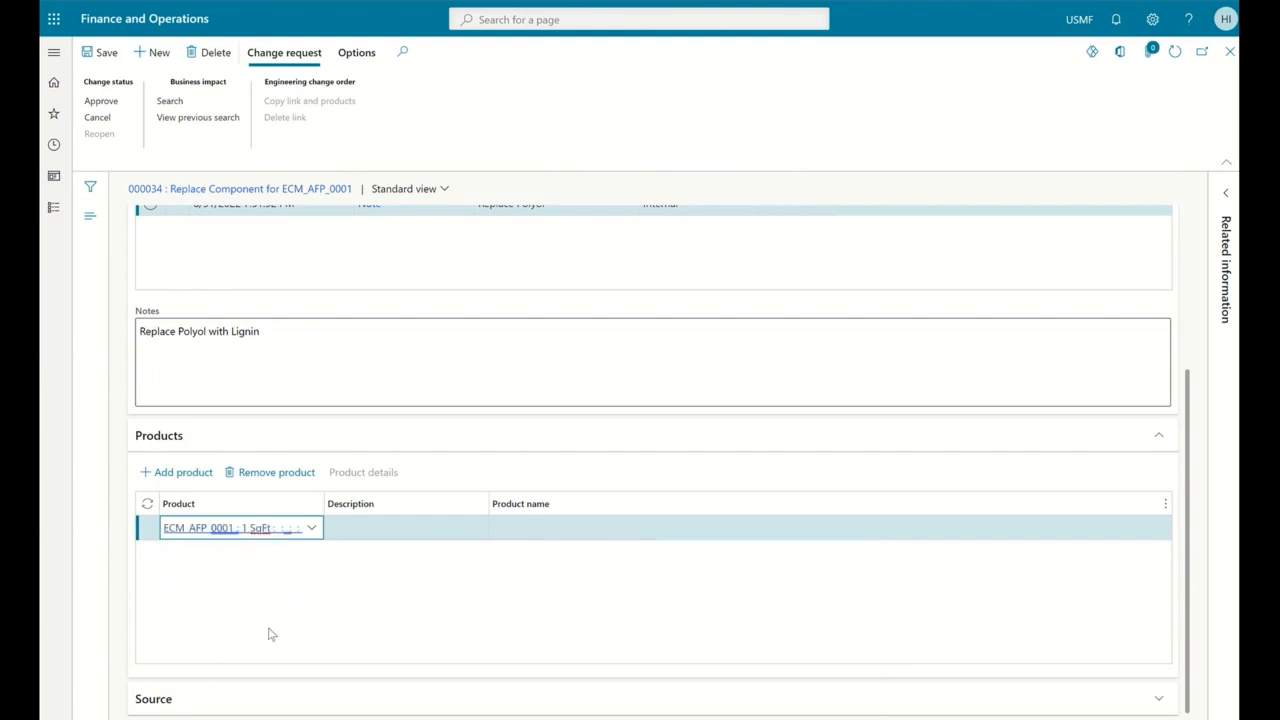
{"action": "left_click", "coordinate": [100, 52]}
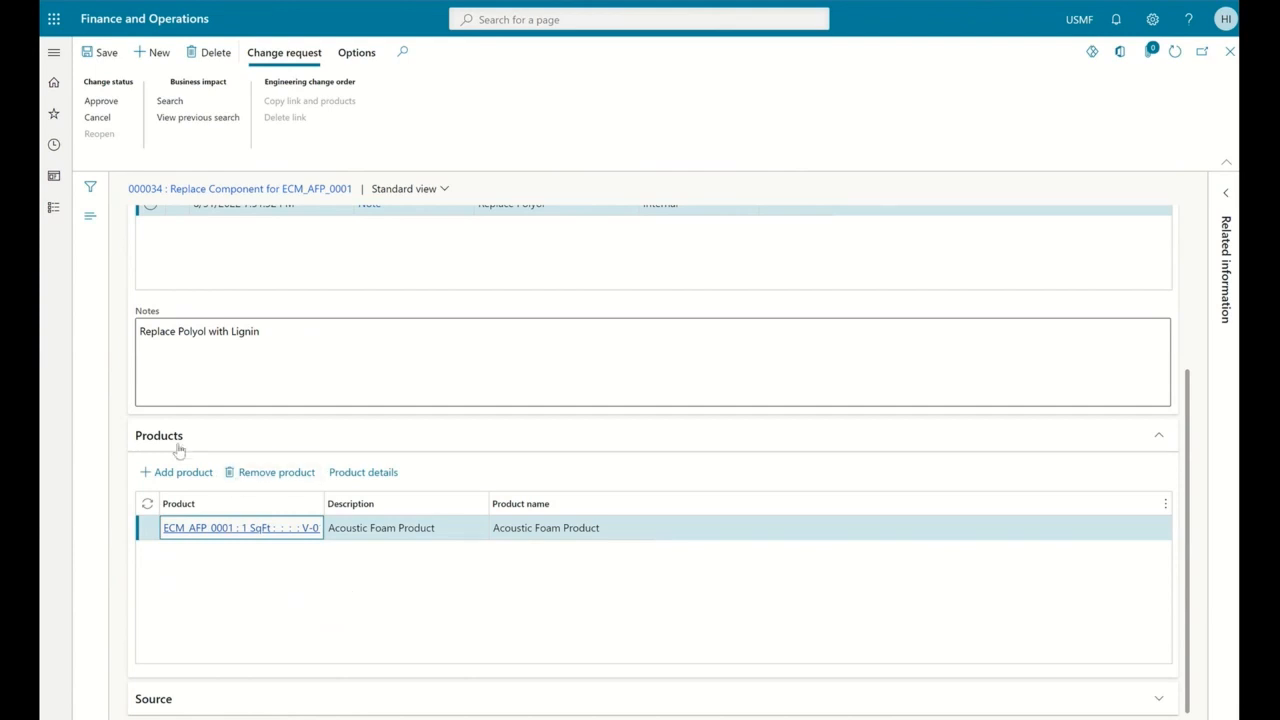
{"action": "scroll", "coordinate": [177, 440], "scroll_direction": "up", "scroll_amount": 5}
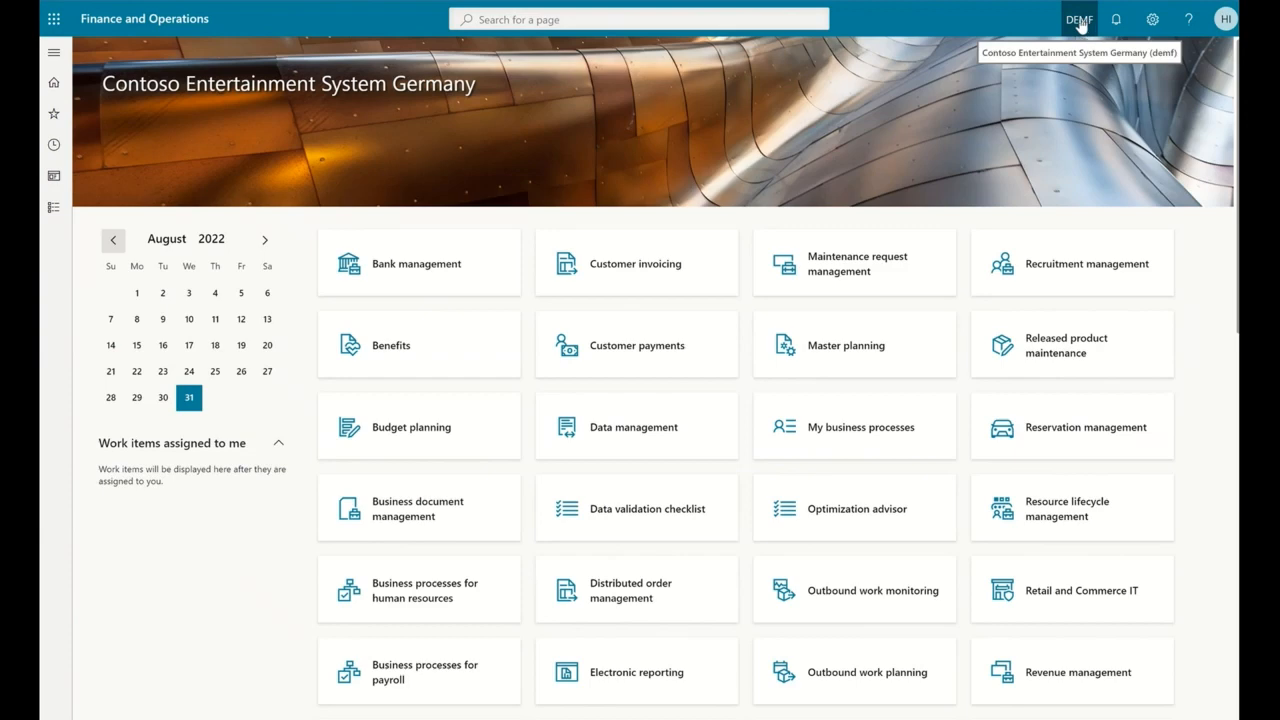
Step: In company DEMF, open the engineering change request titled "Replace Component for ECM_AFP_0001" from the engineering change requests list
{"action": "left_click", "coordinate": [54, 52]}
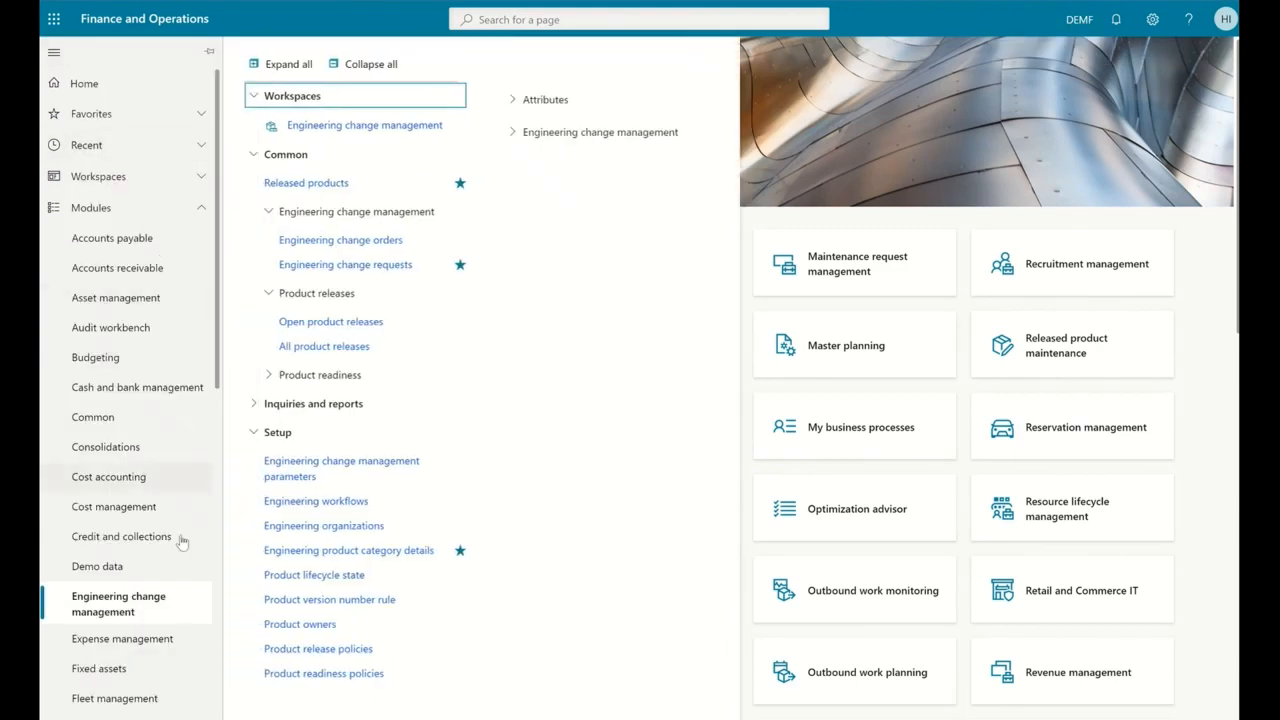
{"action": "left_click", "coordinate": [366, 266]}
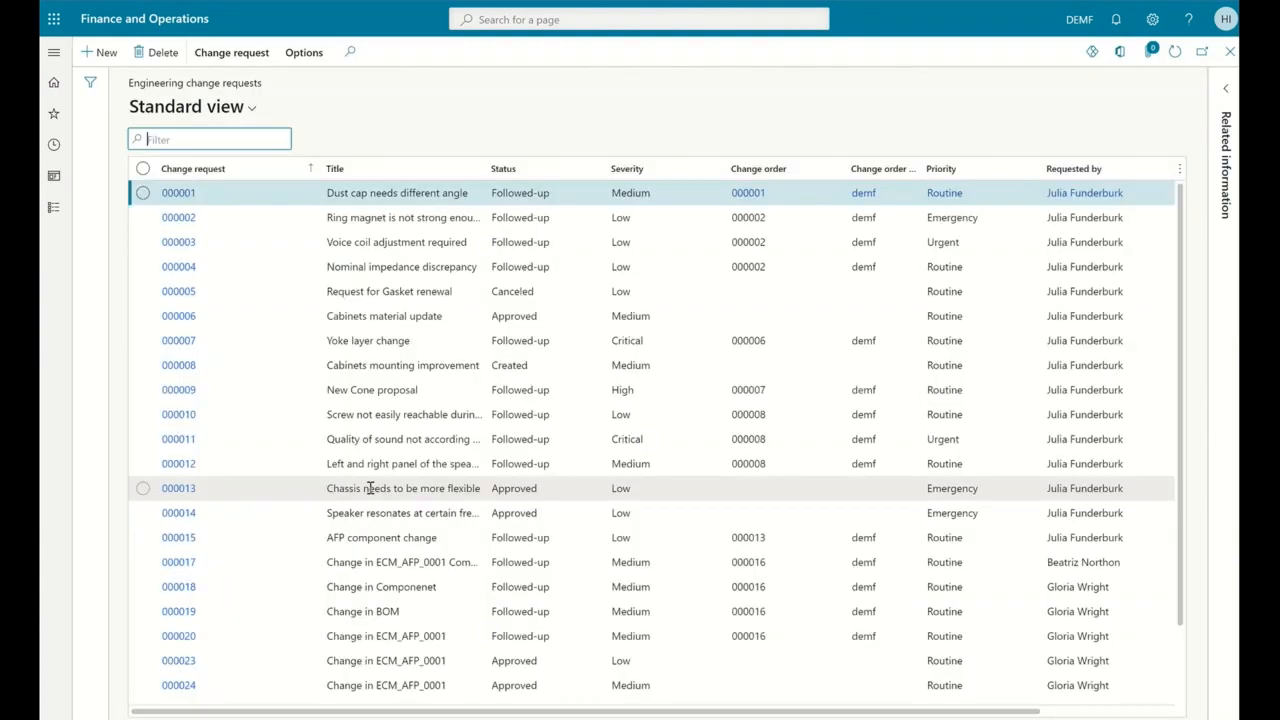
{"action": "scroll", "coordinate": [366, 486], "scroll_direction": "down", "scroll_amount": 5}
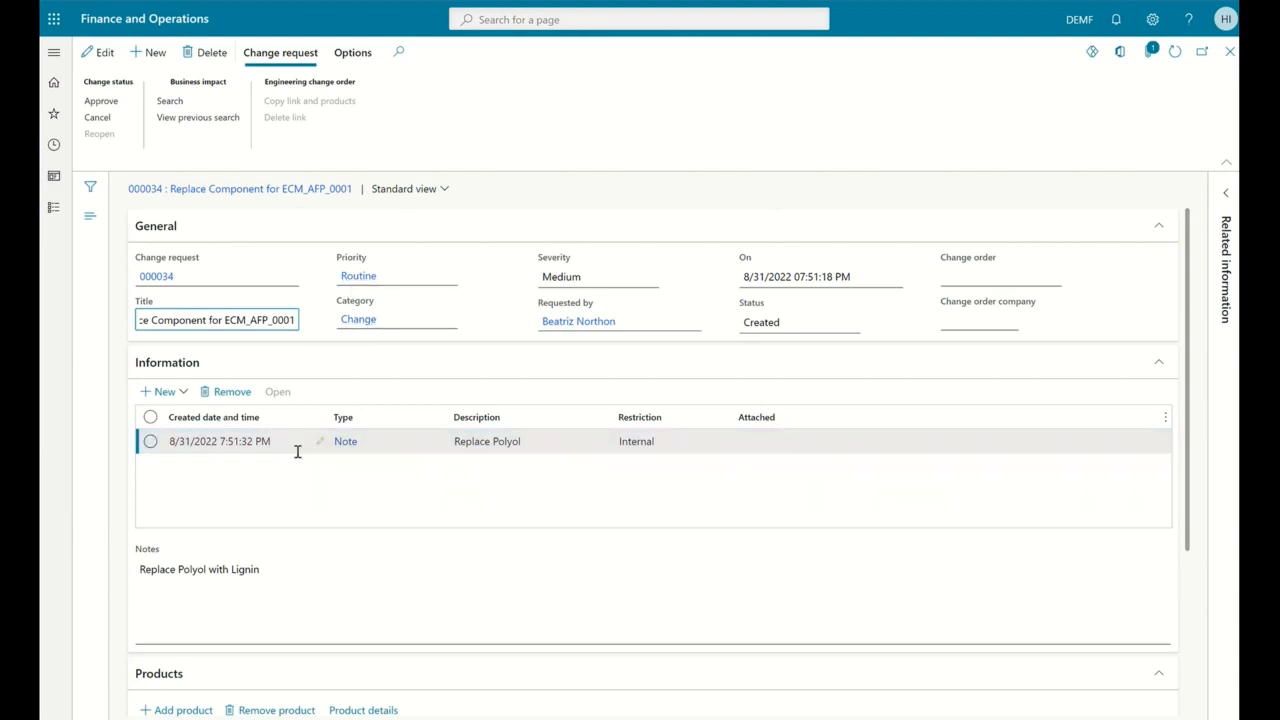
Step: Review the change request's note and its linked product, and approve the request
{"action": "left_click", "coordinate": [479, 447]}
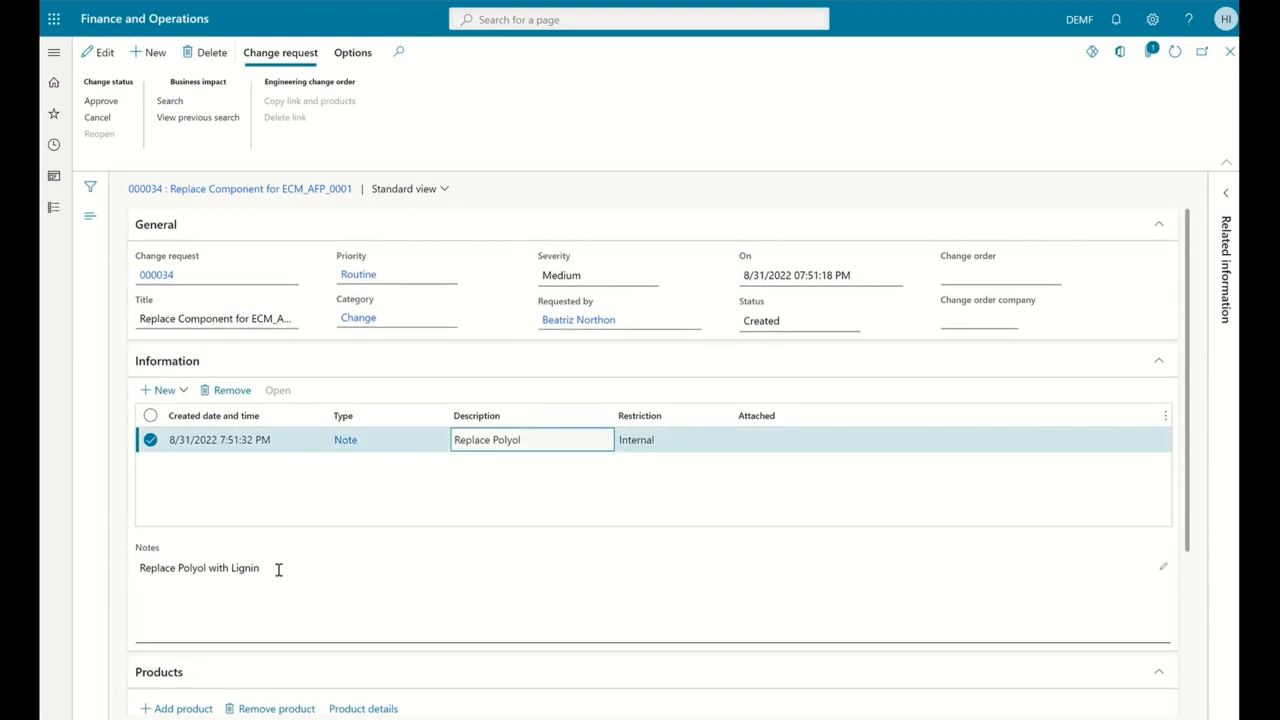
{"action": "scroll", "coordinate": [277, 569], "scroll_direction": "down", "scroll_amount": 2}
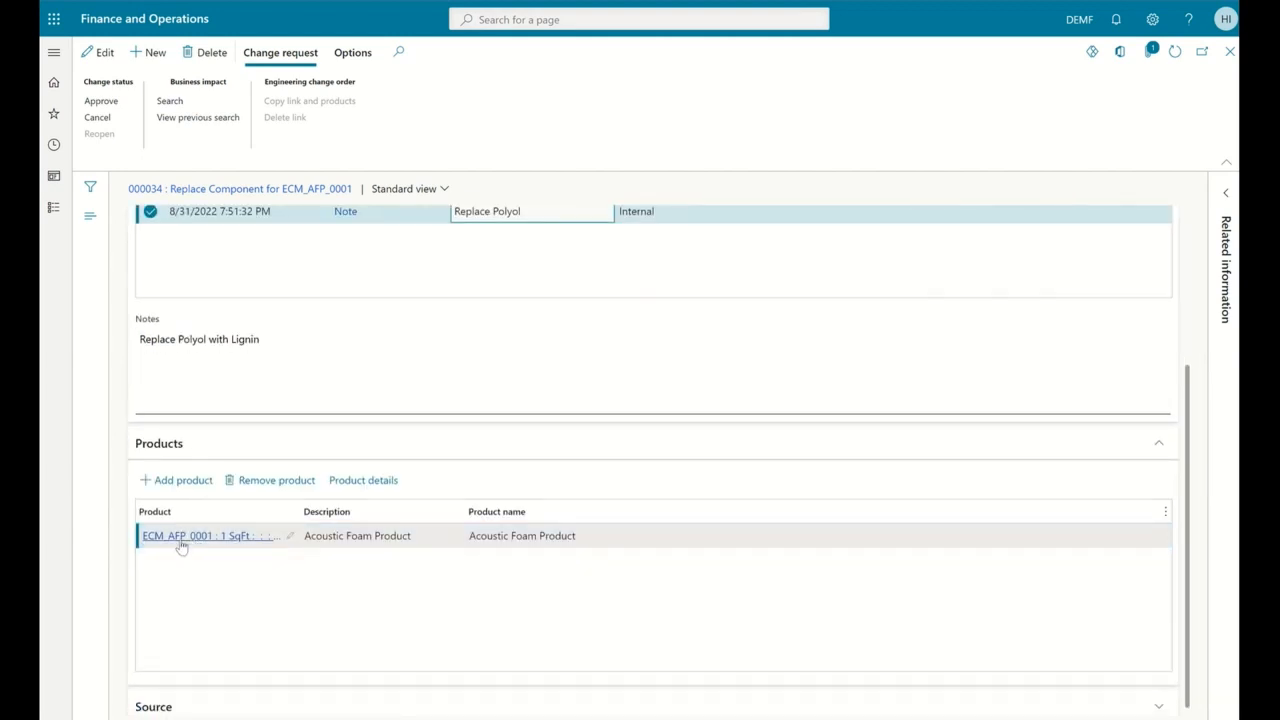
{"action": "scroll", "coordinate": [224, 570], "scroll_direction": "down", "scroll_amount": 1}
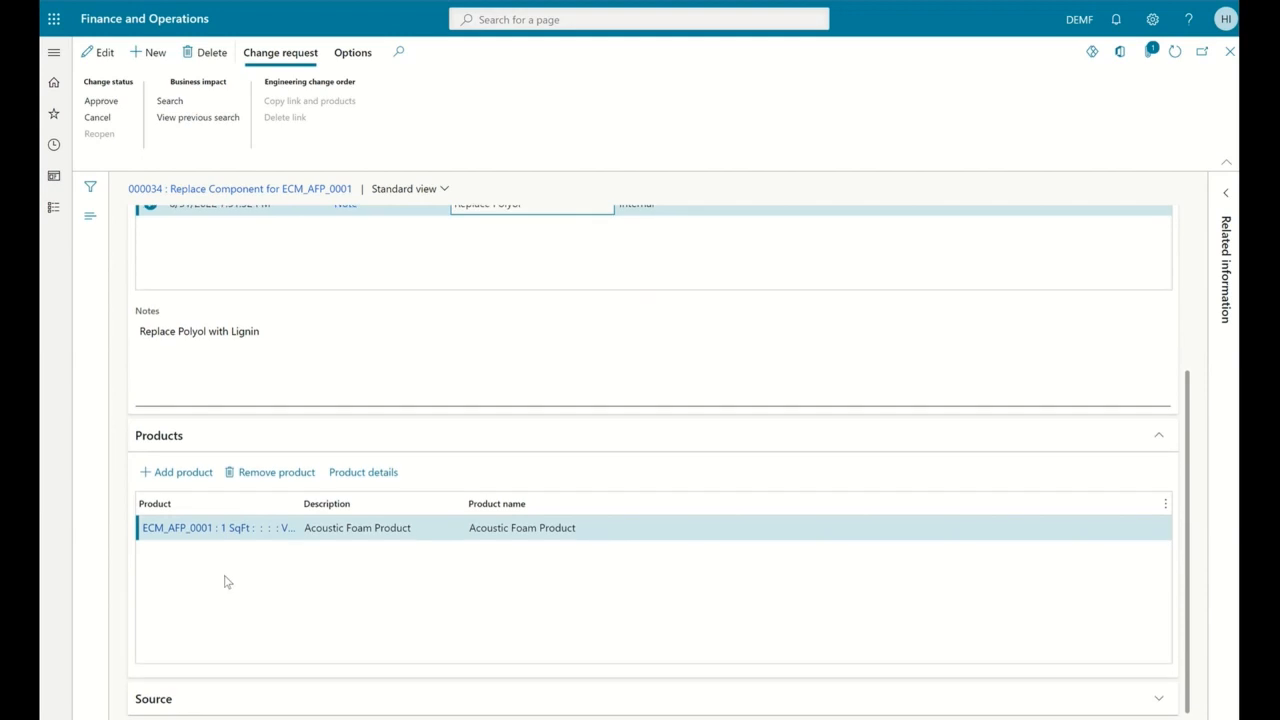
{"action": "scroll", "coordinate": [226, 580], "scroll_direction": "up", "scroll_amount": 2}
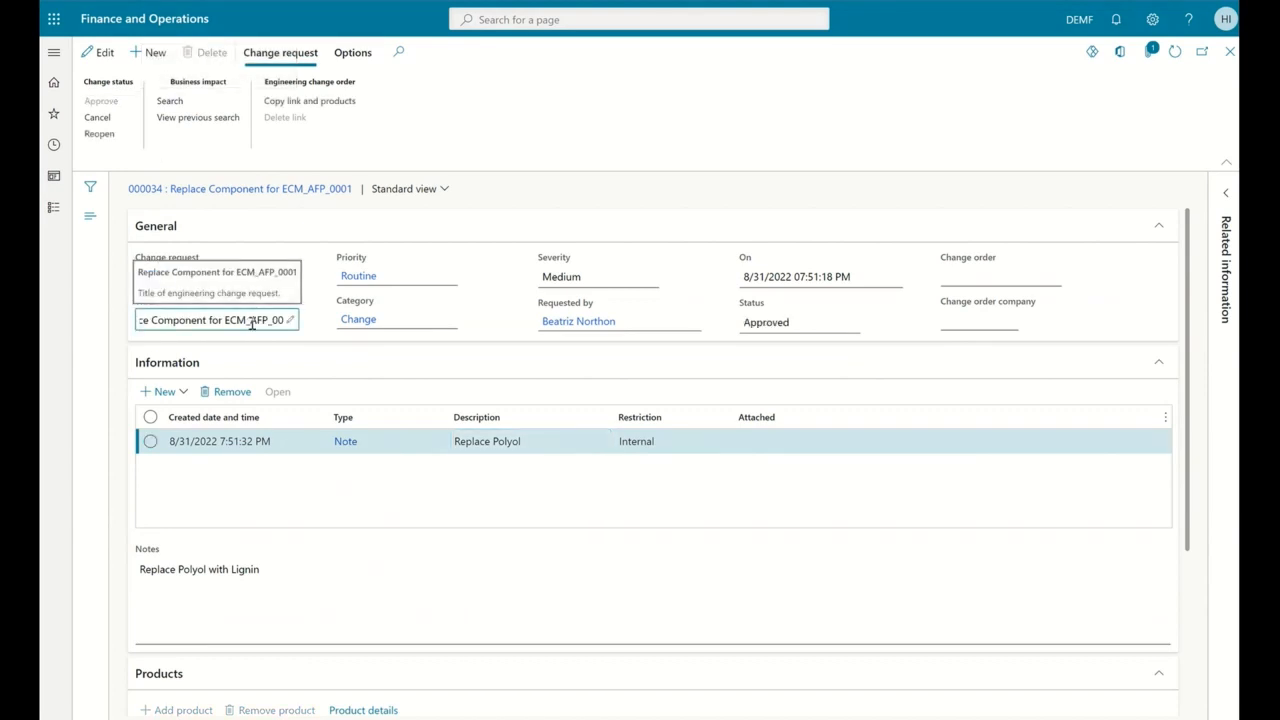
Step: Search the change request's business impact on open transactions, block the affected sales order and notify its responsible person
{"action": "left_click", "coordinate": [187, 104]}
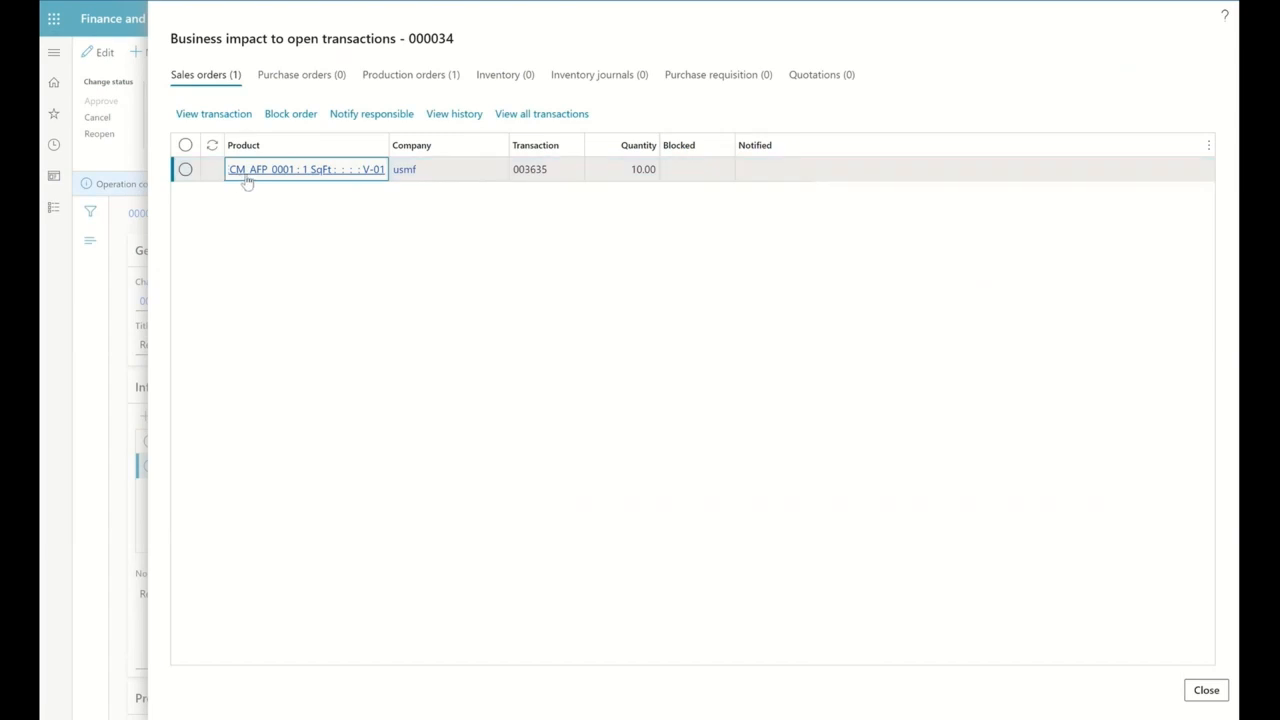
{"action": "left_click", "coordinate": [557, 169]}
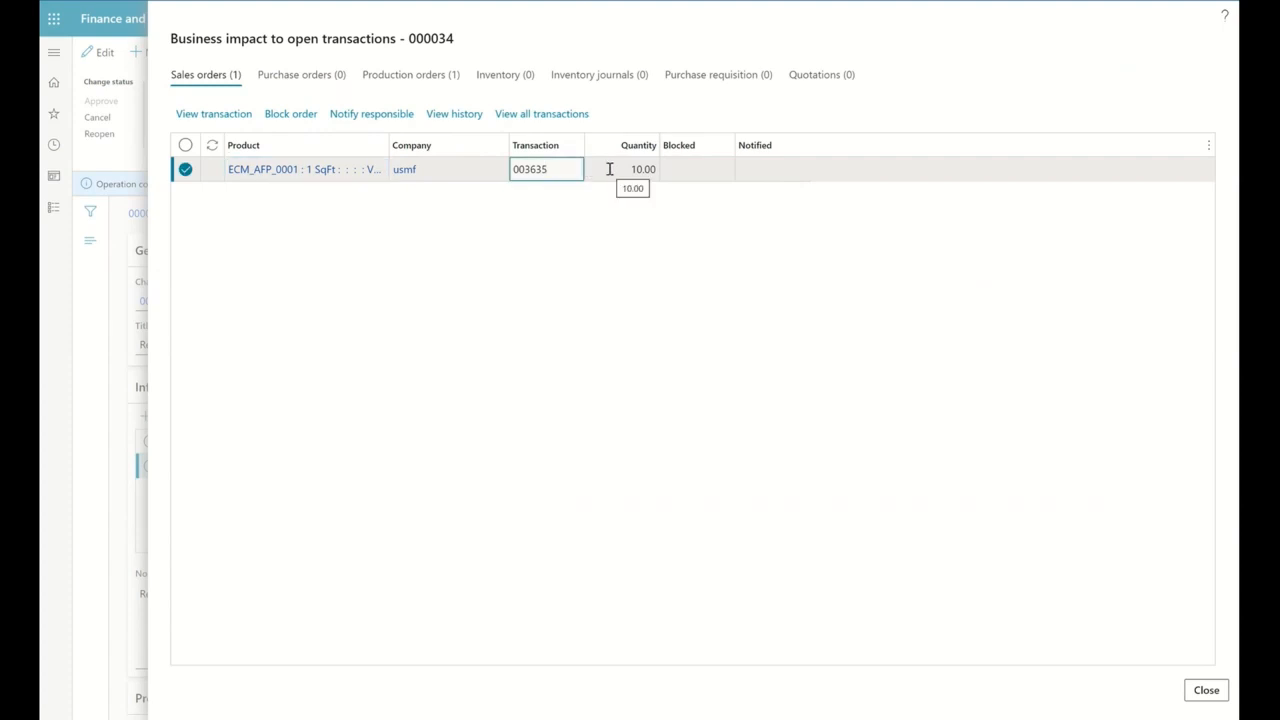
{"action": "left_click", "coordinate": [688, 172]}
{"action": "left_click", "coordinate": [290, 114]}
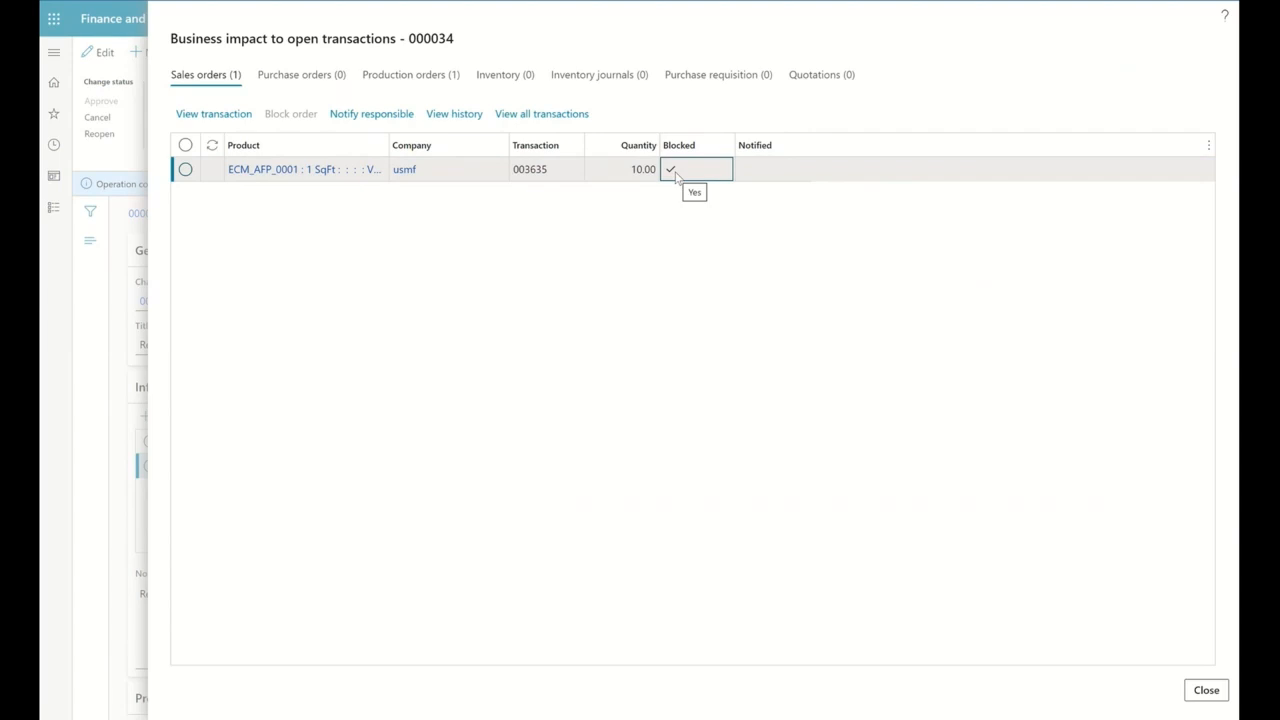
{"action": "left_click", "coordinate": [398, 115]}
Step: Notify production about the affected production order for ECM_AFP_0001 and close the business impact results
{"action": "left_click", "coordinate": [450, 80]}
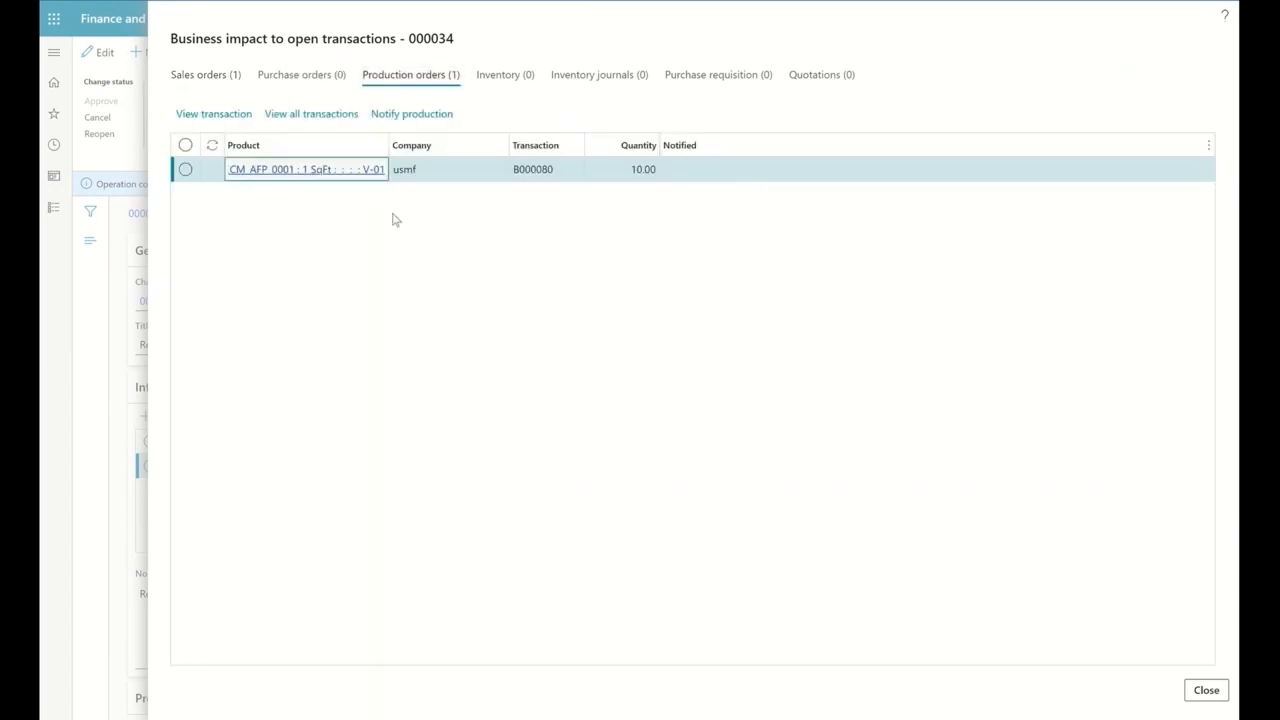
{"action": "left_click", "coordinate": [671, 177]}
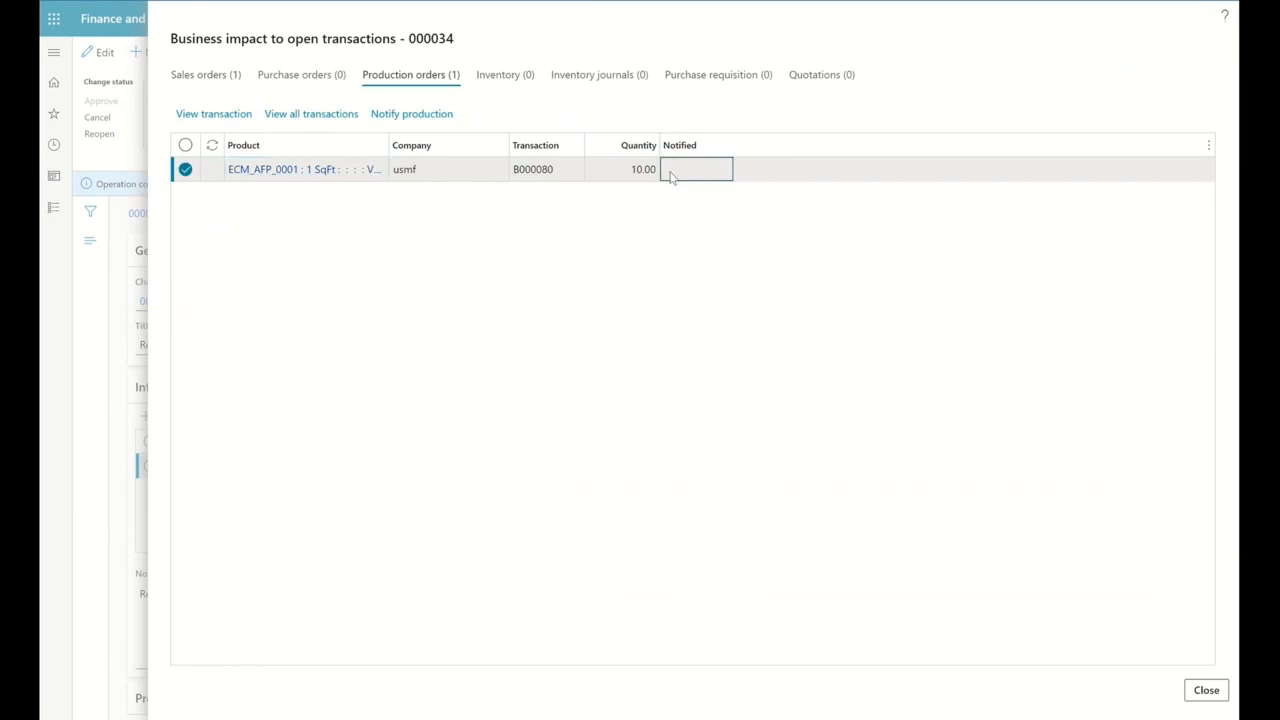
{"action": "left_click", "coordinate": [424, 124]}
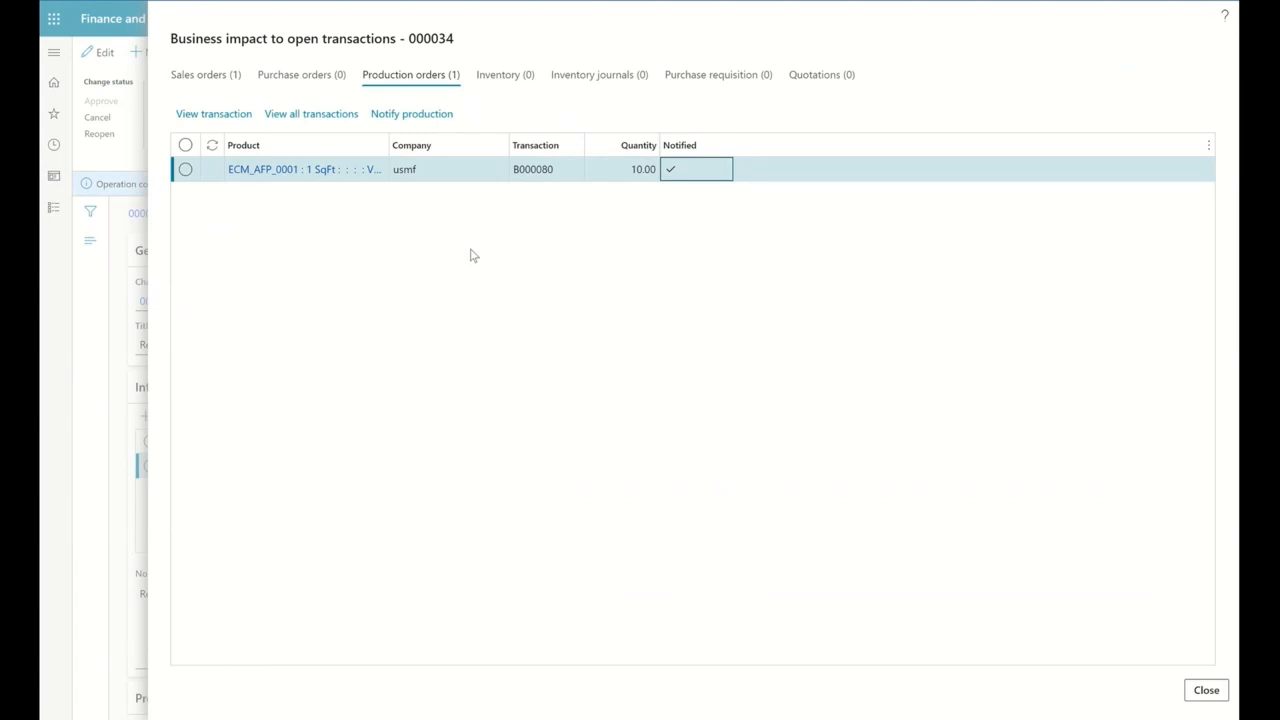
{"action": "left_click", "coordinate": [1206, 690]}
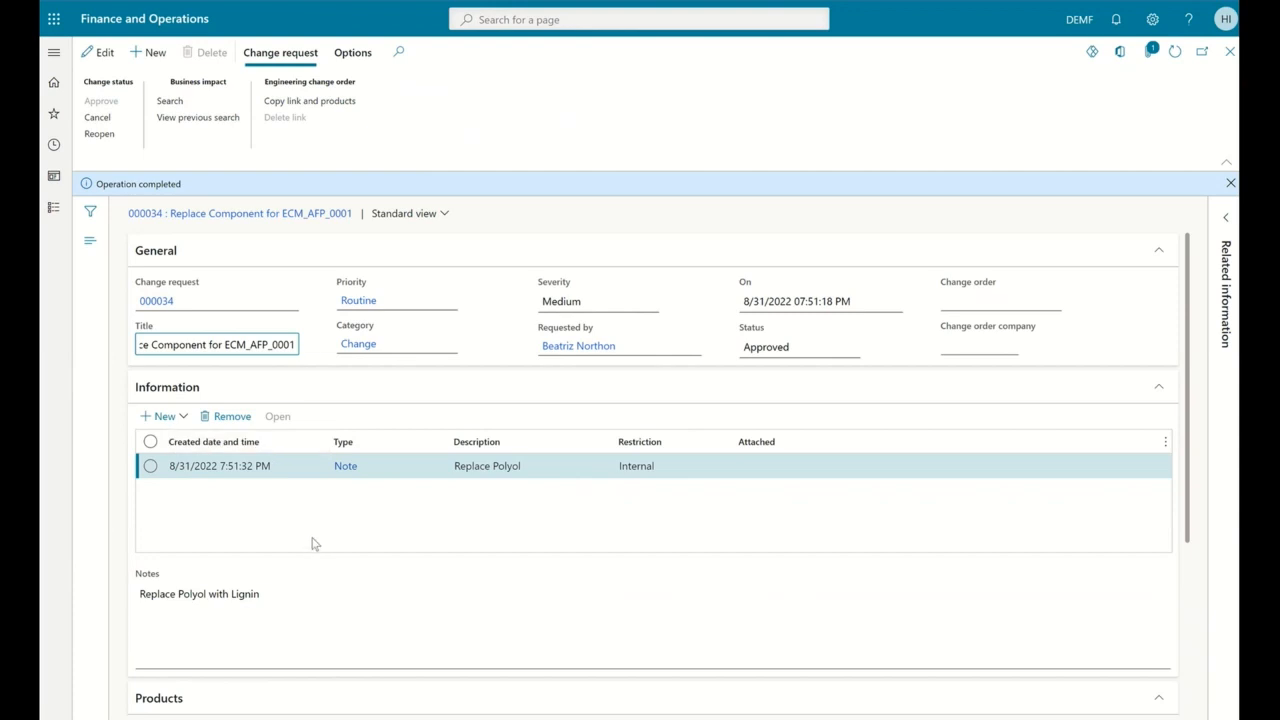
Step: Create an engineering change order from the request by copying its link and products, and review its header, impacted product and product details
{"action": "left_click", "coordinate": [336, 104]}
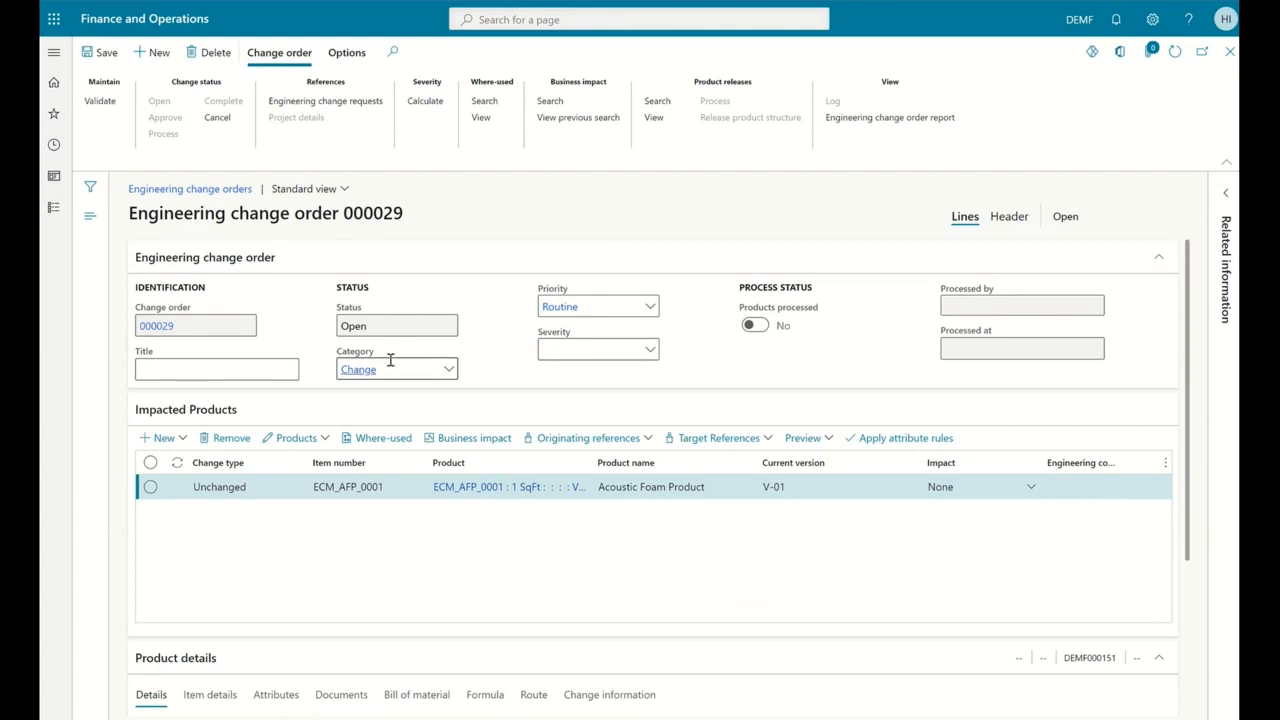
{"action": "left_click", "coordinate": [550, 306]}
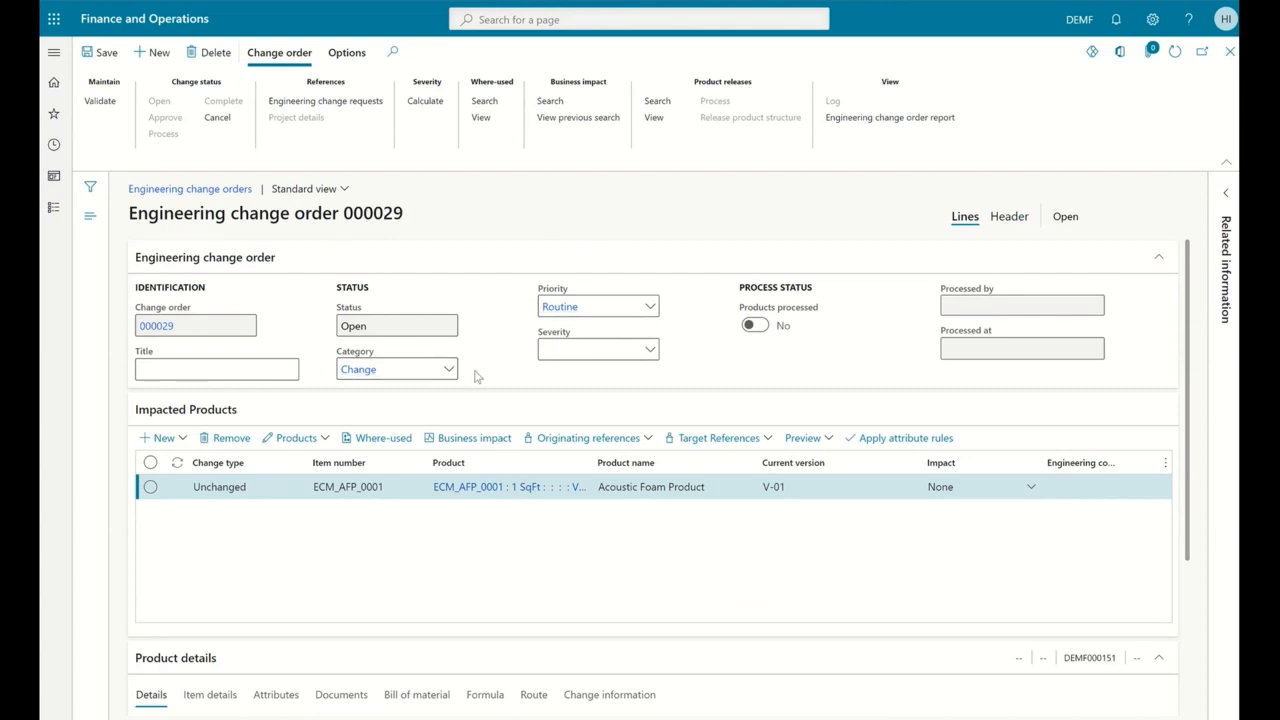
{"action": "scroll", "coordinate": [476, 370], "scroll_direction": "down", "scroll_amount": 1}
{"action": "left_click", "coordinate": [295, 292]}
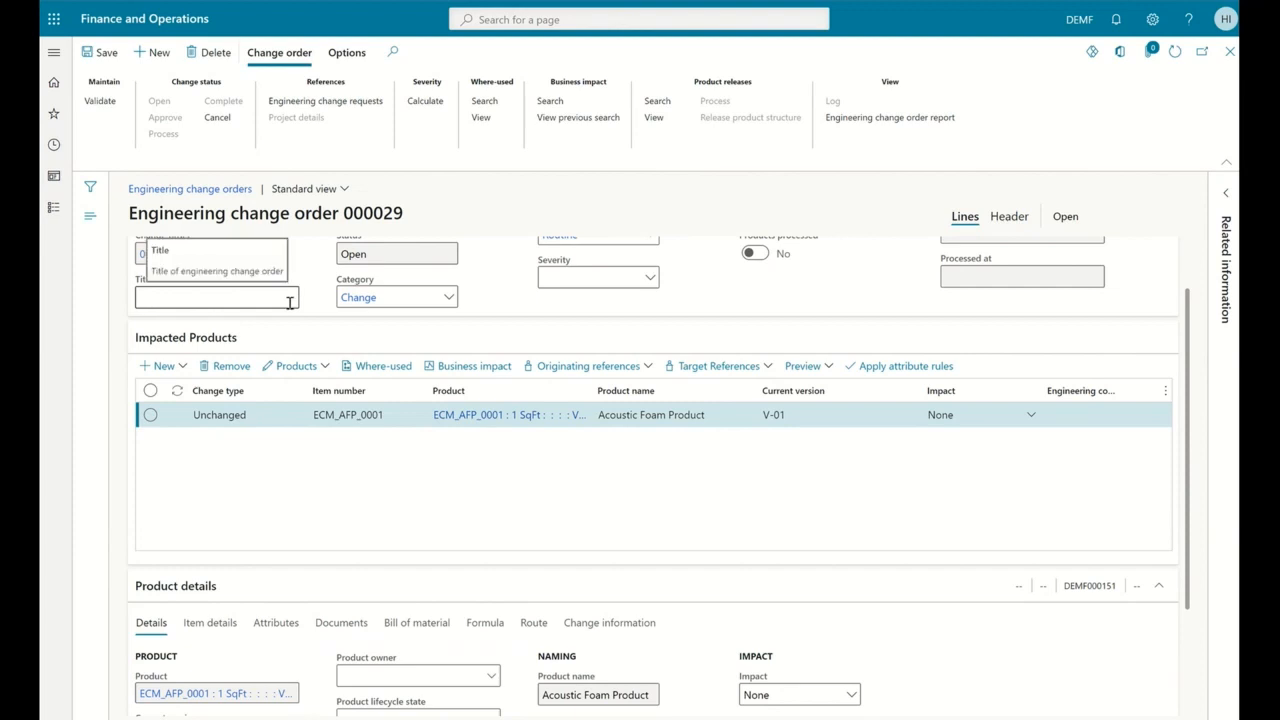
{"action": "left_click", "coordinate": [558, 280]}
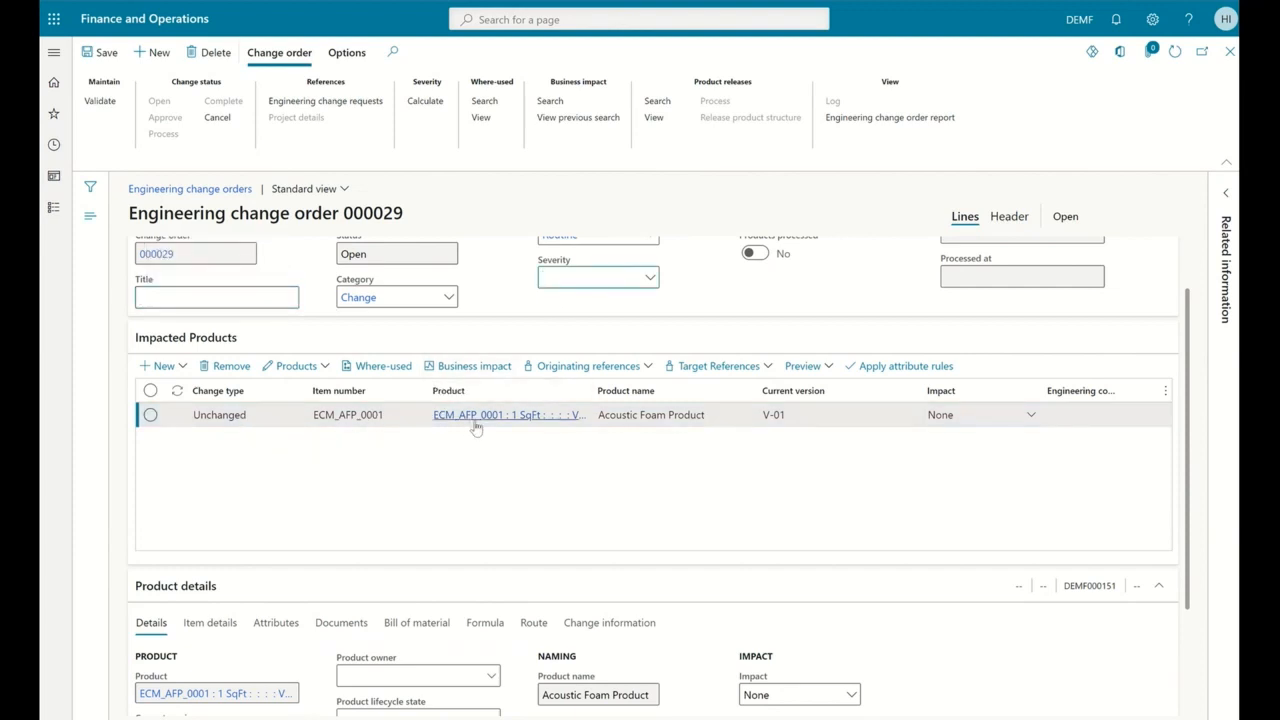
{"action": "mouse_move", "coordinate": [498, 428]}
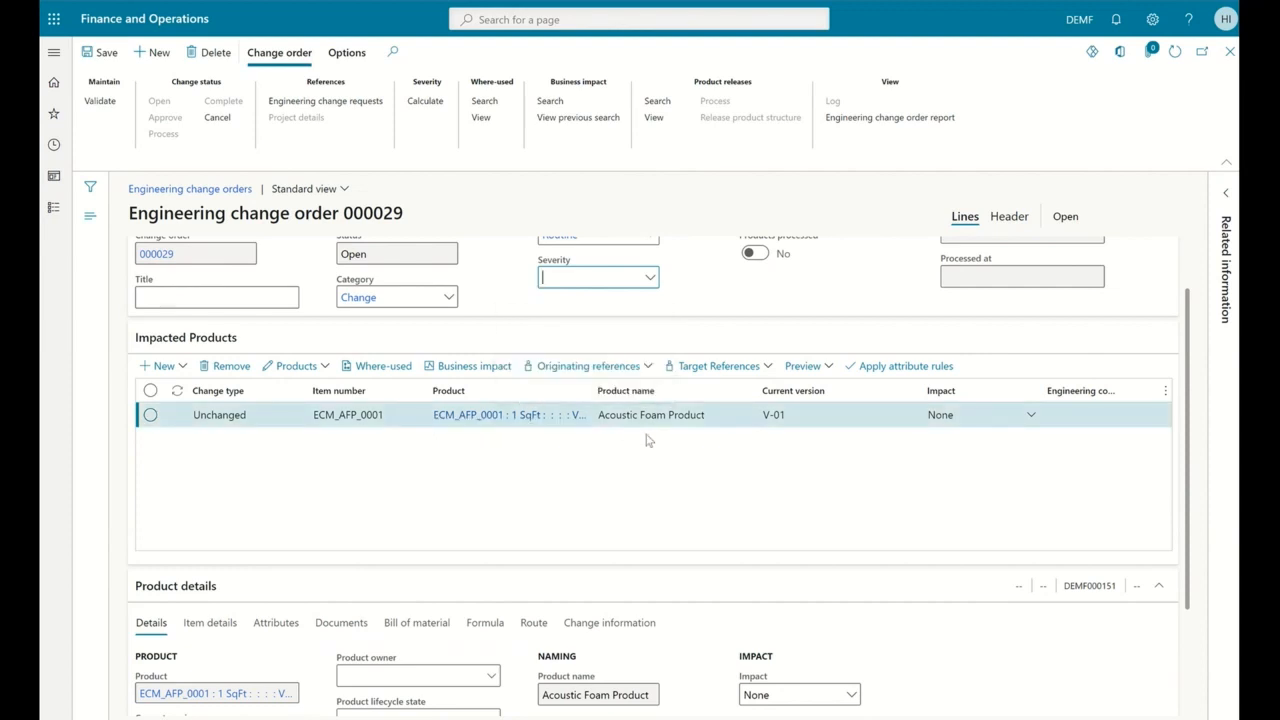
{"action": "scroll", "coordinate": [647, 440], "scroll_direction": "down", "scroll_amount": 1}
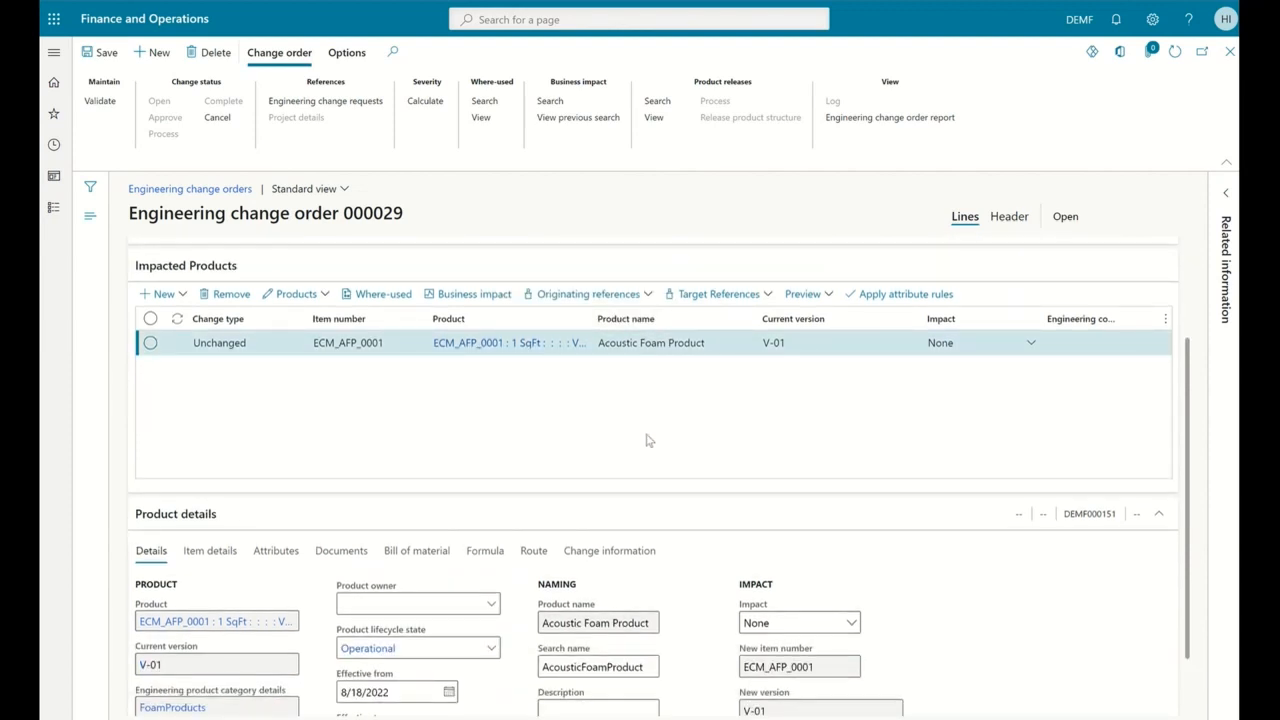
{"action": "scroll", "coordinate": [647, 440], "scroll_direction": "down", "scroll_amount": 1}
{"action": "scroll", "coordinate": [647, 440], "scroll_direction": "up", "scroll_amount": 1}
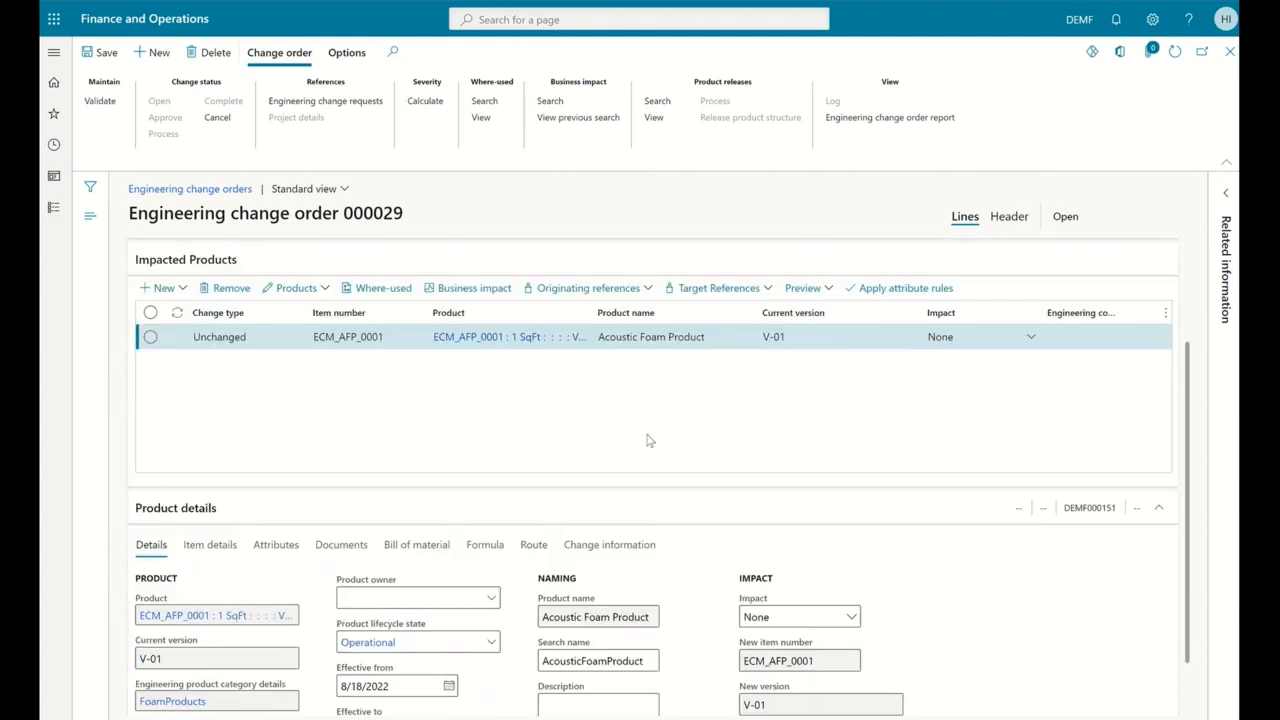
{"action": "scroll", "coordinate": [647, 440], "scroll_direction": "up", "scroll_amount": 2}
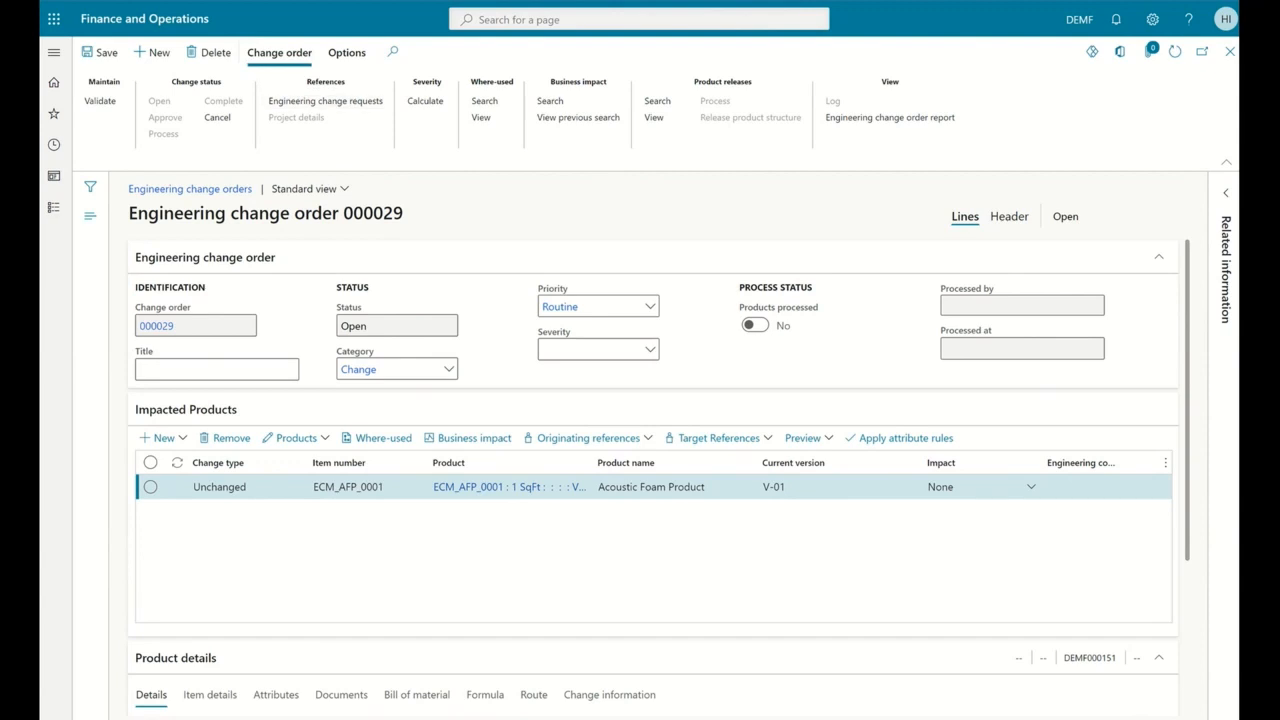
Step: Read the full notification about the affected sales order for ECM_AFP_0001 in company USMF
{"action": "left_click", "coordinate": [325, 101]}
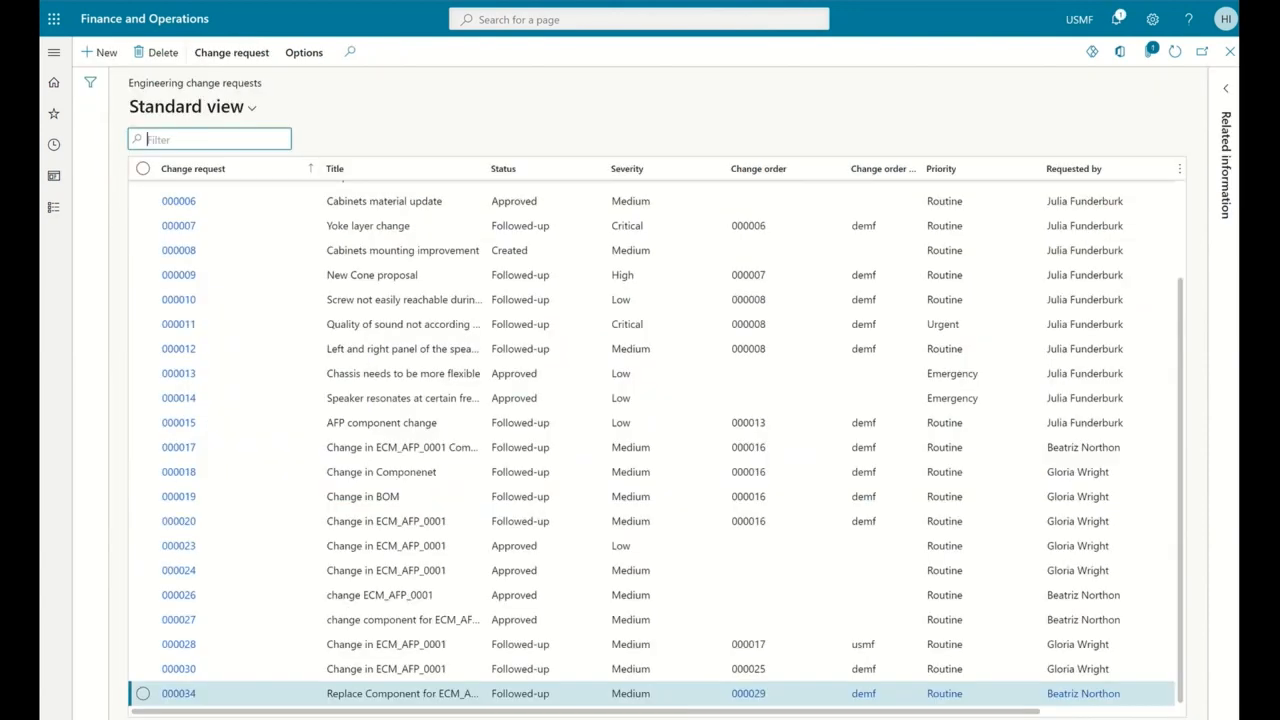
{"action": "left_click", "coordinate": [1119, 22]}
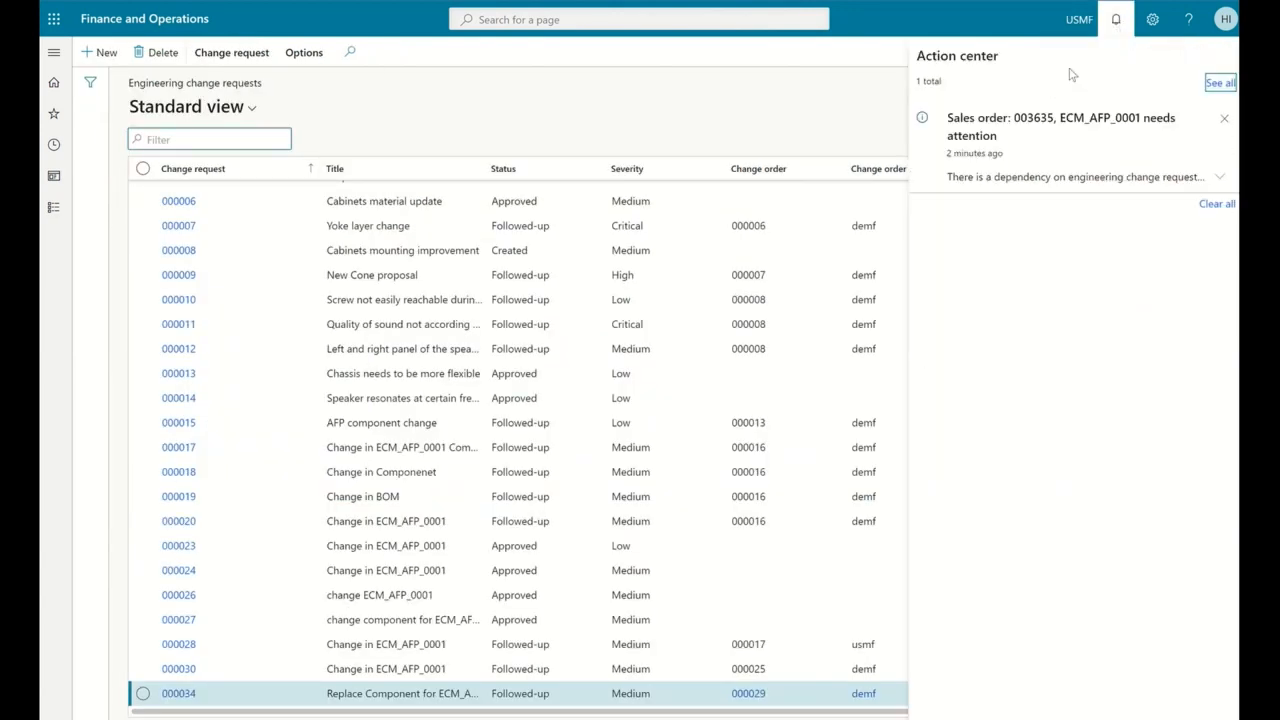
{"action": "left_click", "coordinate": [1219, 176]}
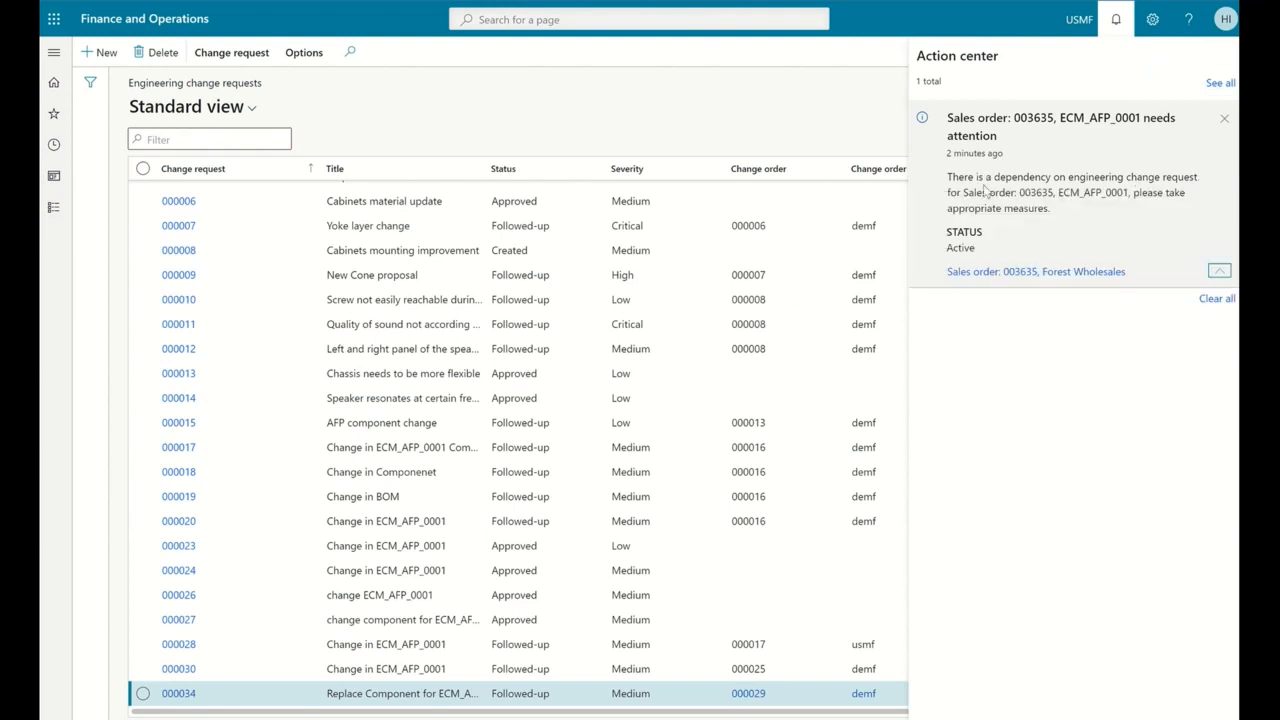
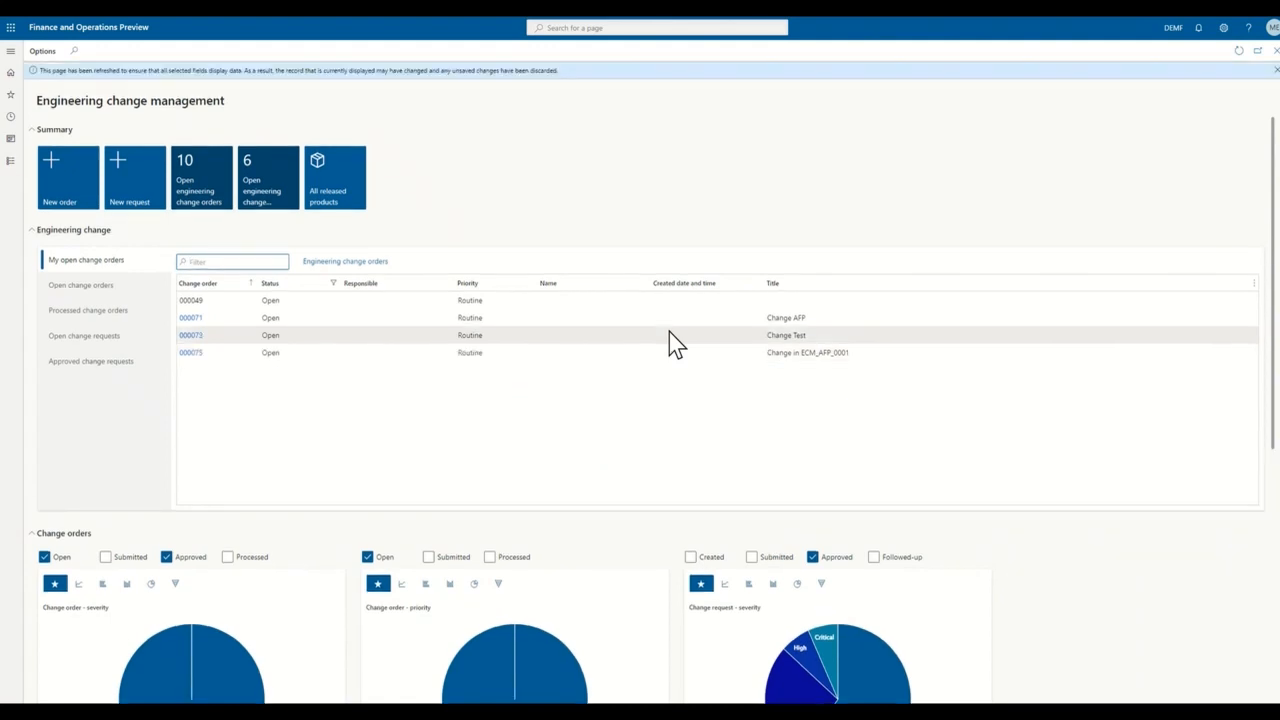
Step: Open the change order titled "Change in ECM_AFP_0001" and review its impacted product, new version details and header responsibility
{"action": "left_click", "coordinate": [187, 354]}
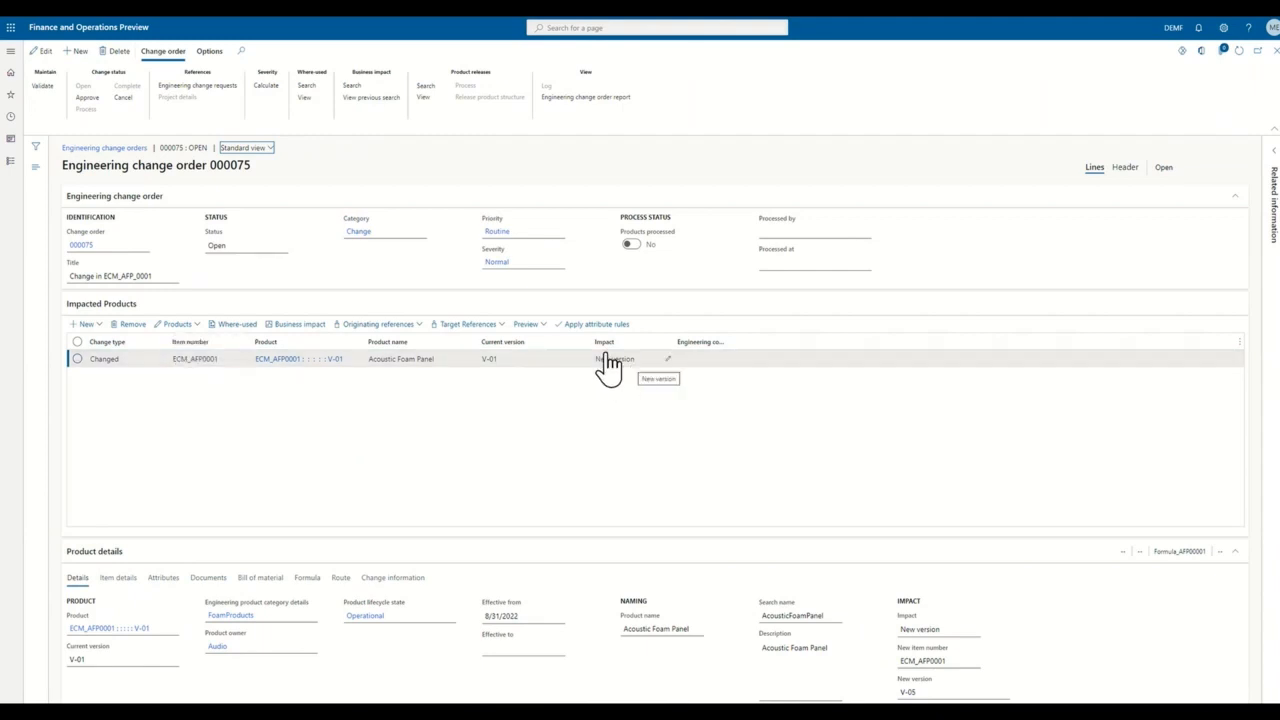
{"action": "left_click", "coordinate": [608, 364]}
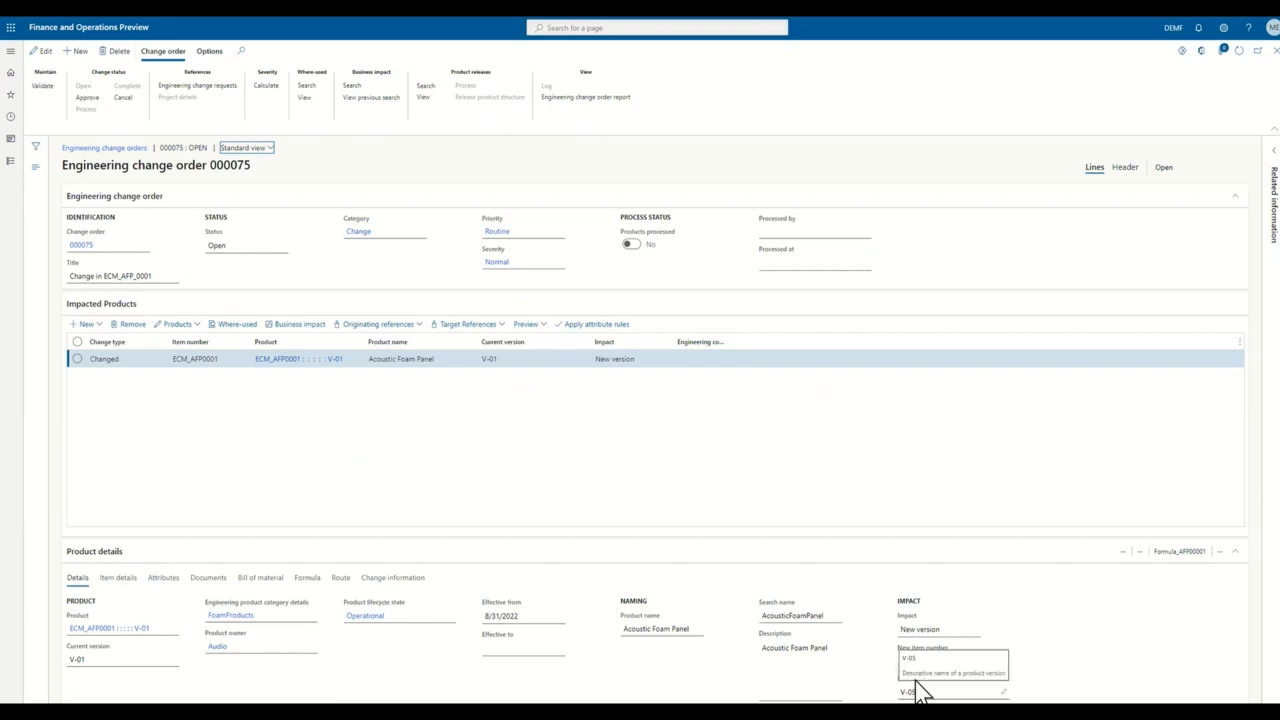
{"action": "left_click", "coordinate": [1130, 172]}
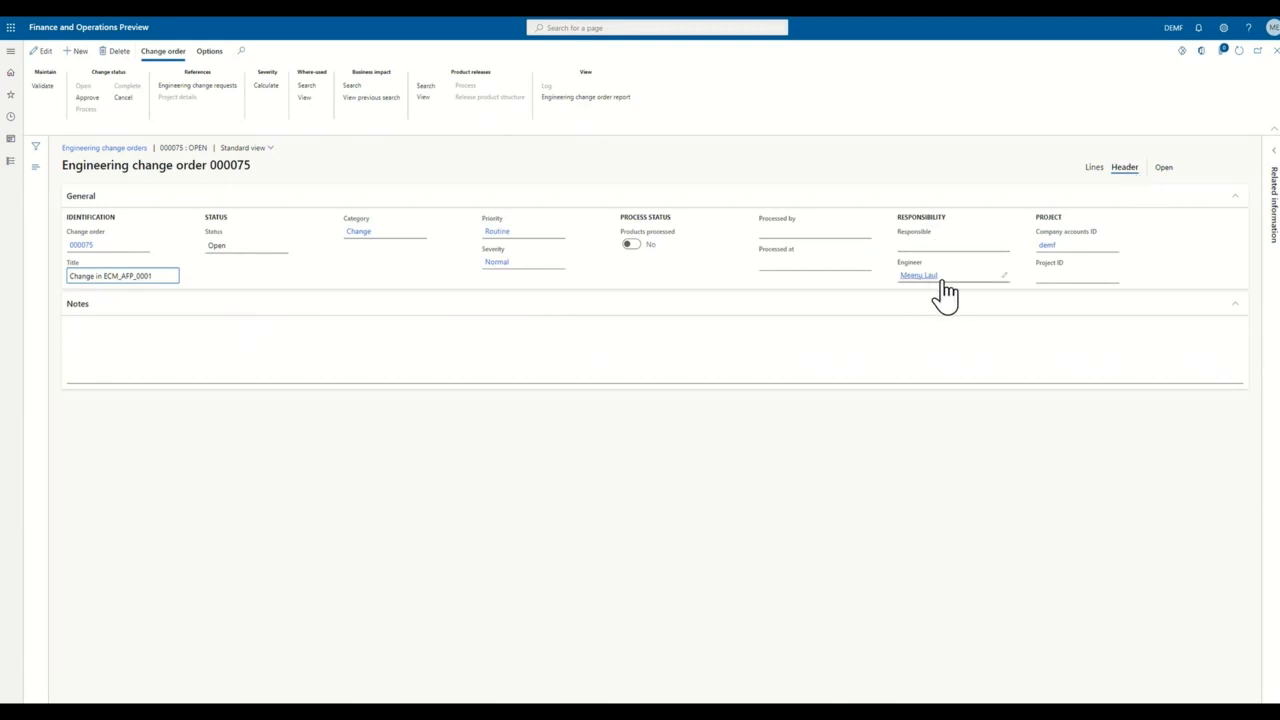
{"action": "left_click", "coordinate": [1091, 169]}
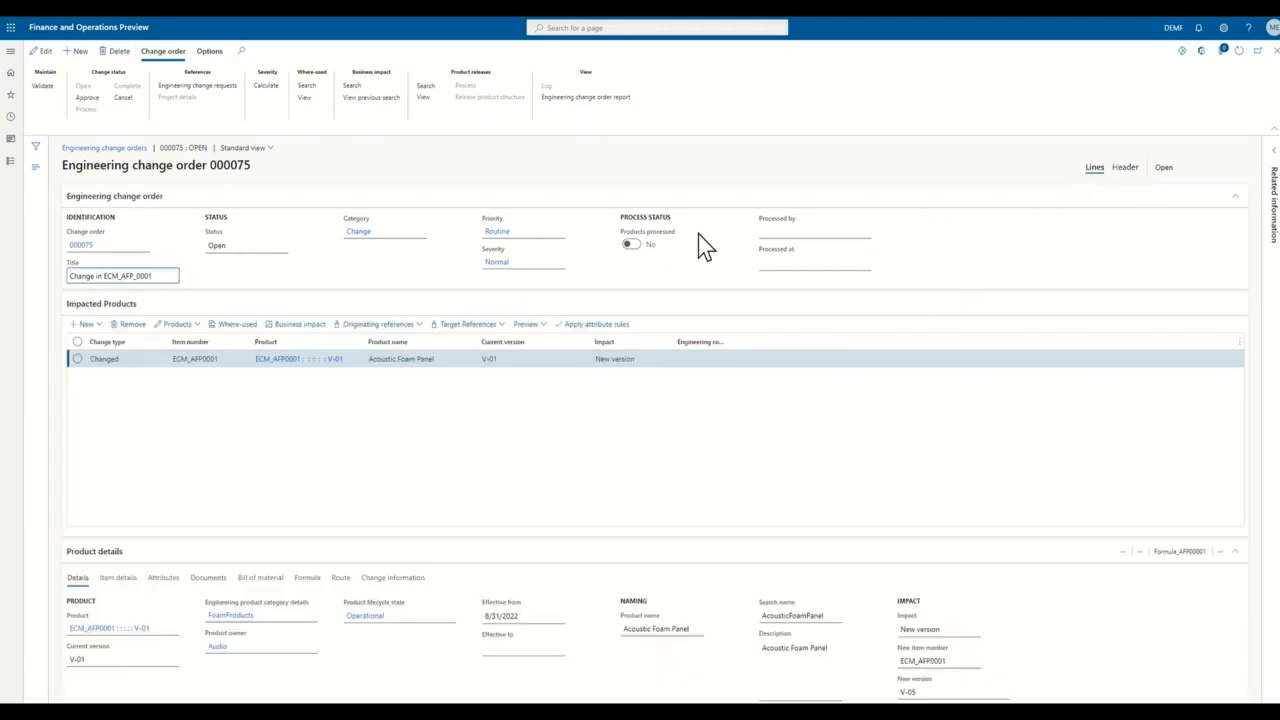
Step: Open the engineering change reasons setup from the change reason in the impacted product's change information
{"action": "left_click", "coordinate": [385, 578]}
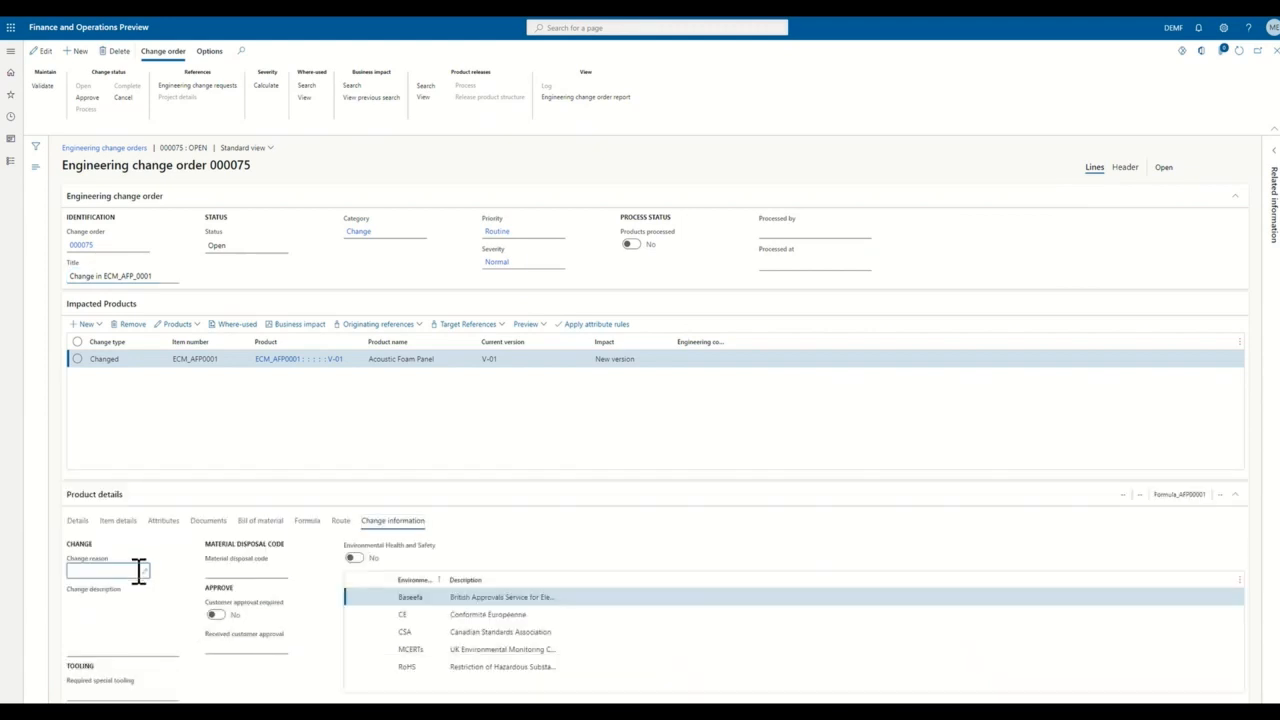
{"action": "left_click", "coordinate": [143, 573]}
{"action": "left_click", "coordinate": [143, 573]}
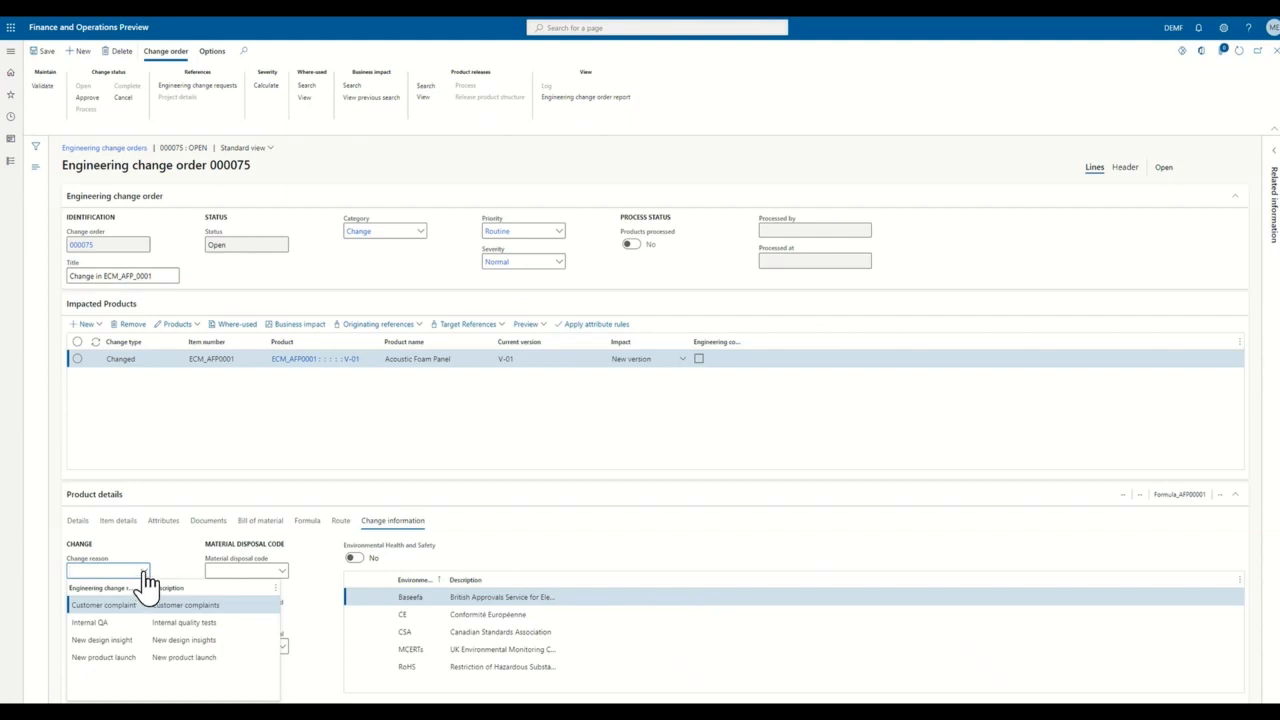
{"action": "right_click", "coordinate": [143, 573]}
{"action": "left_click", "coordinate": [184, 624]}
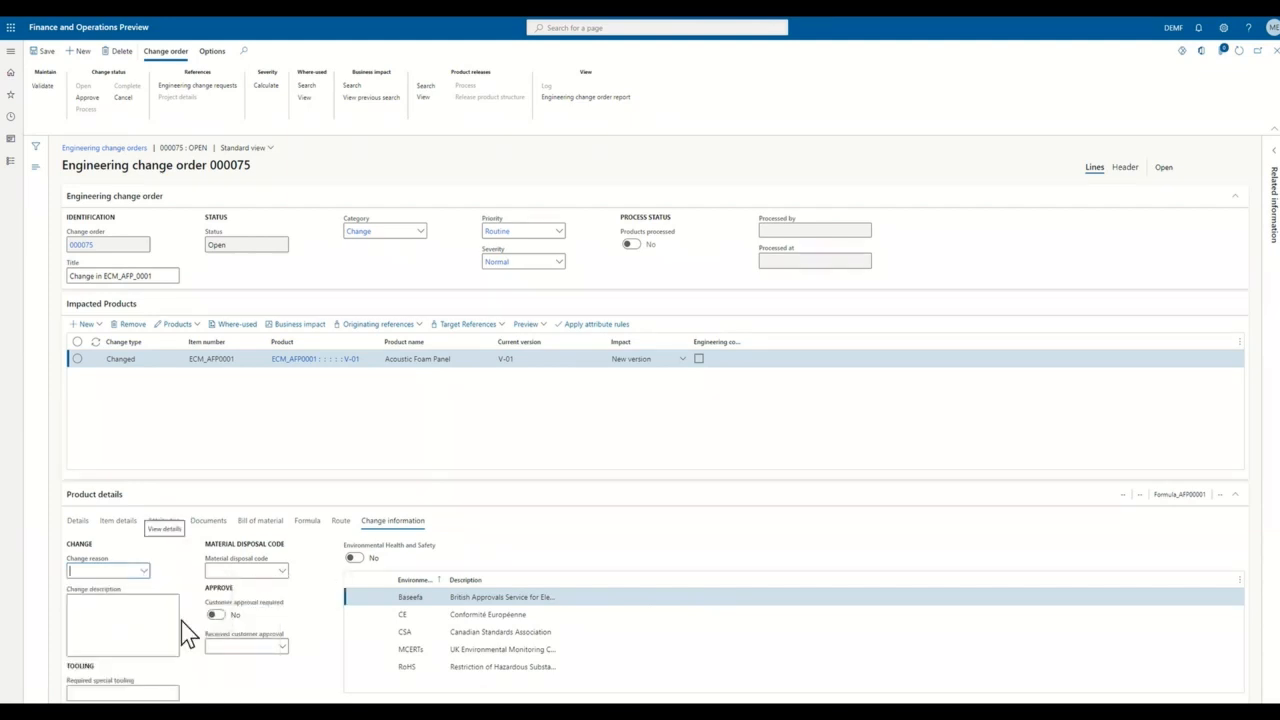
Step: Add and save an engineering change reason named Supply Chain with description Supply Chain, and return to the change order
{"action": "left_click", "coordinate": [76, 52]}
{"action": "type", "text": "Sup"}
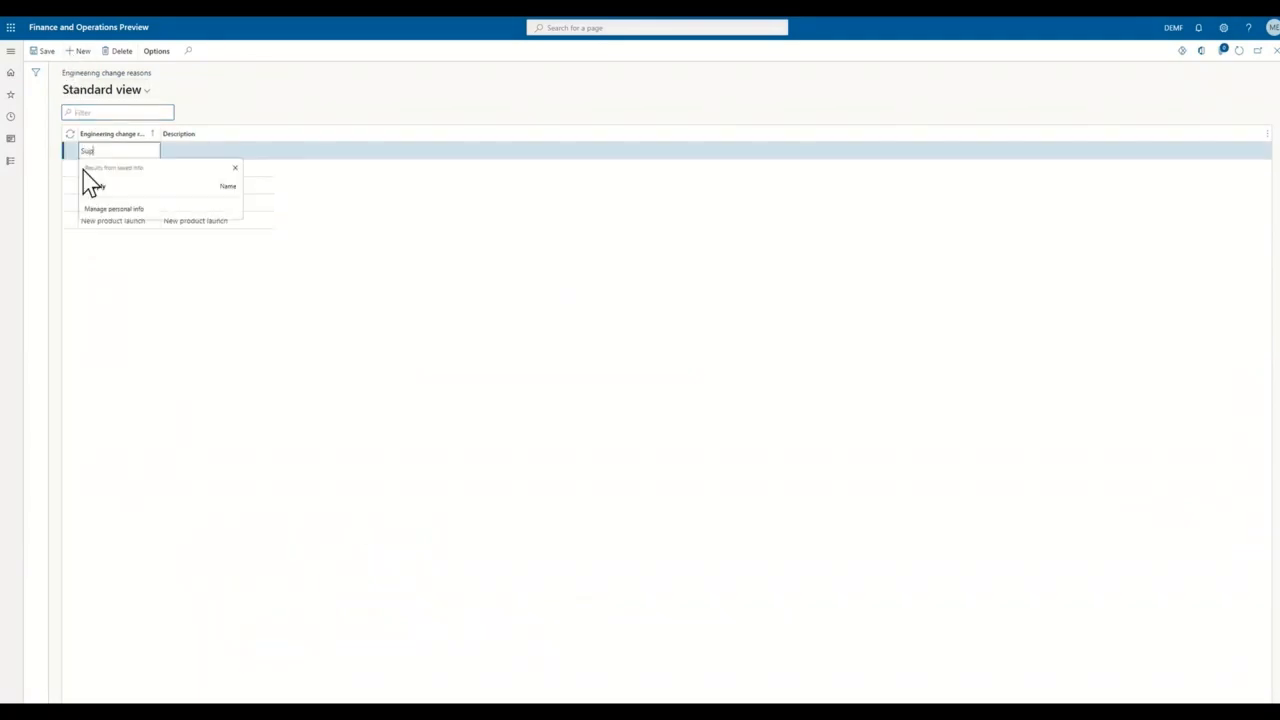
{"action": "type", "text": "ply Chain"}
{"action": "key", "text": "Tab"}
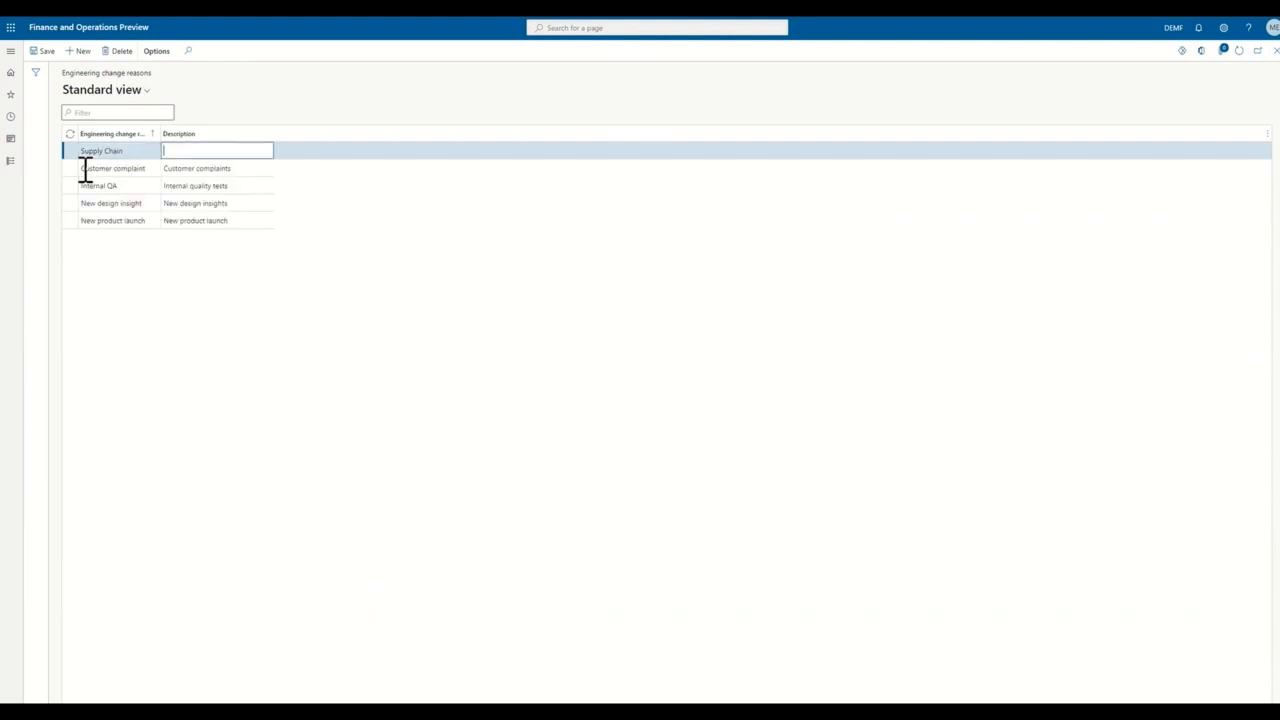
{"action": "type", "text": "Supply"}
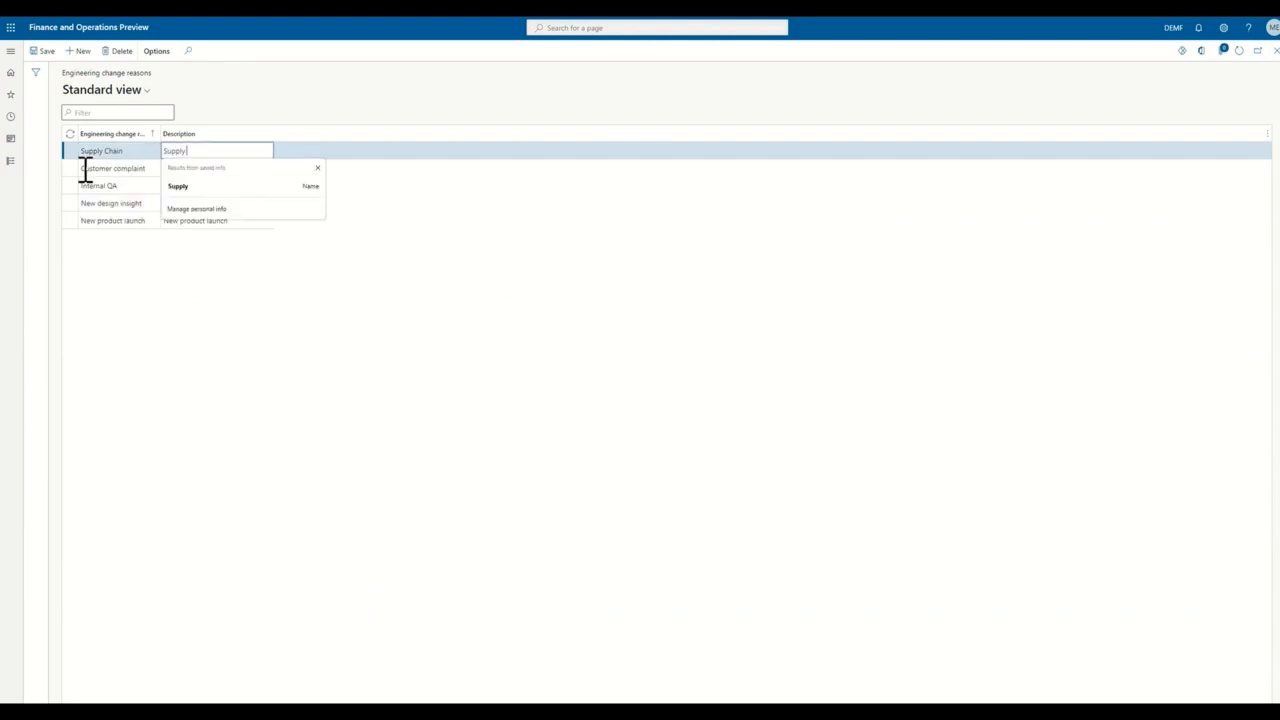
{"action": "type", "text": " chai"}
{"action": "key", "text": "BackSpace"}
{"action": "key", "text": "BackSpace"}
{"action": "type", "text": "cha"}
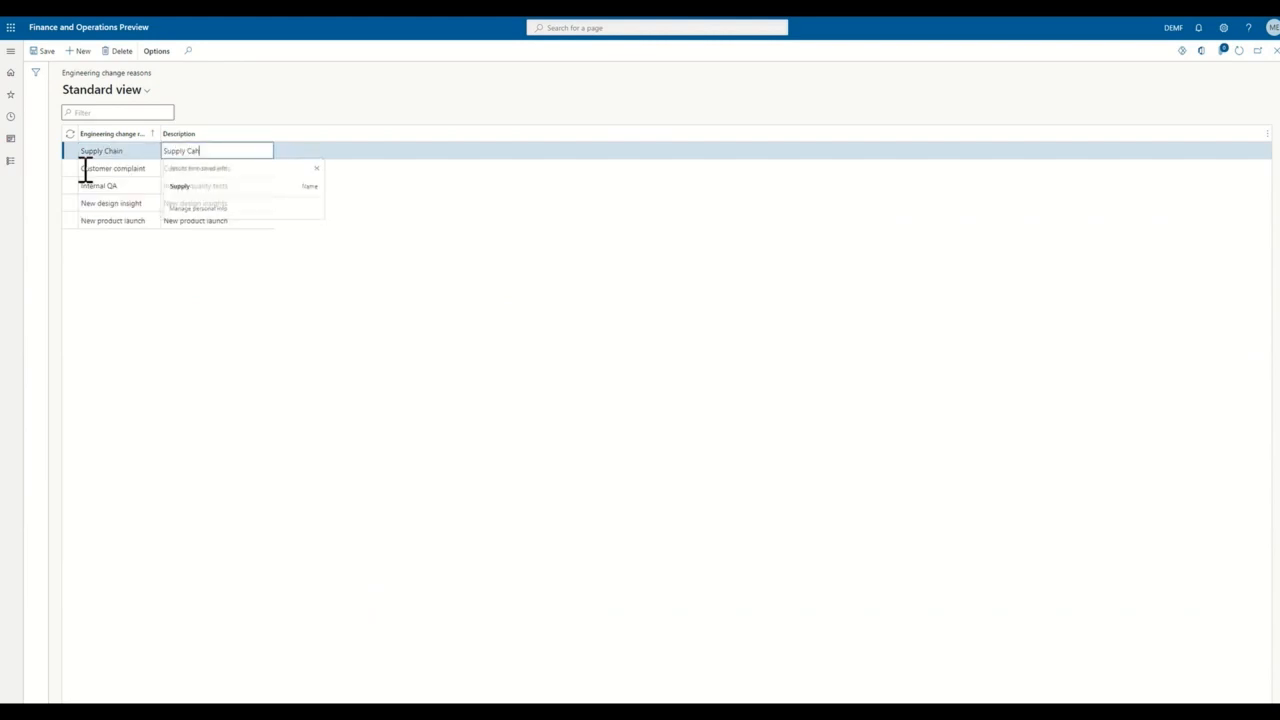
{"action": "key", "text": "BackSpace"}
{"action": "key", "text": "BackSpace"}
{"action": "key", "text": "BackSpace"}
{"action": "type", "text": "Chain"}
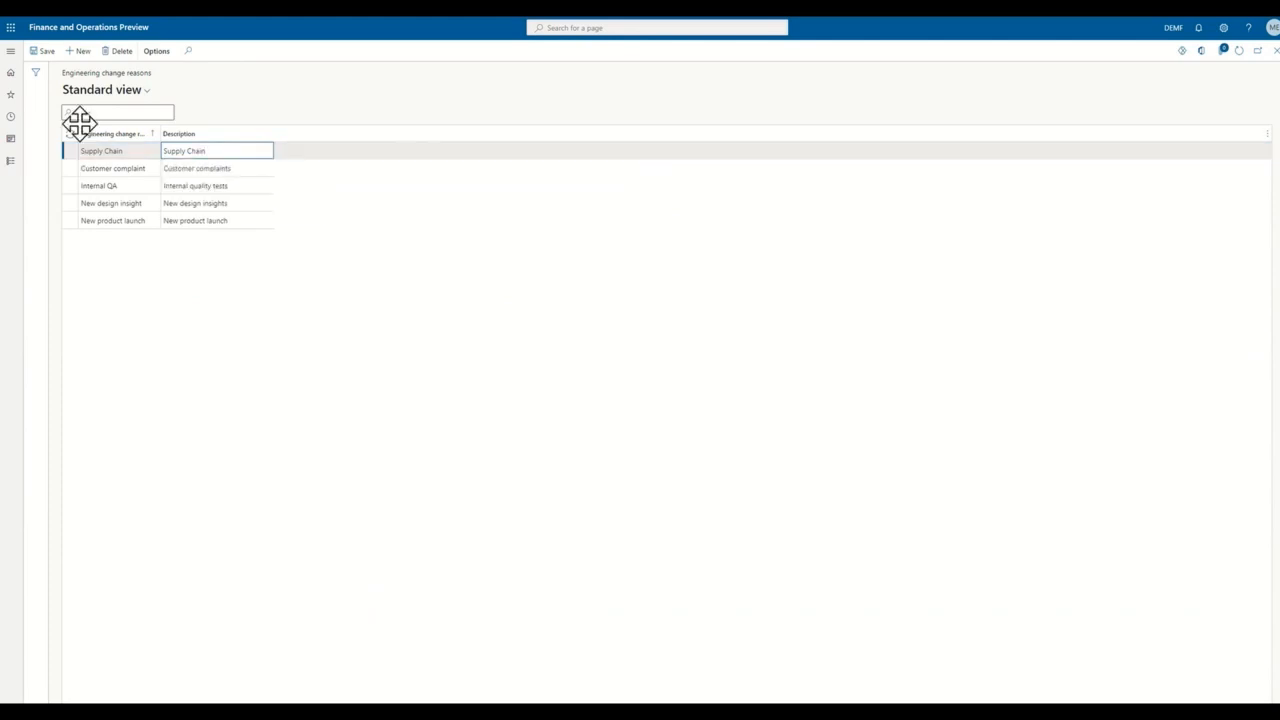
{"action": "left_click", "coordinate": [46, 51]}
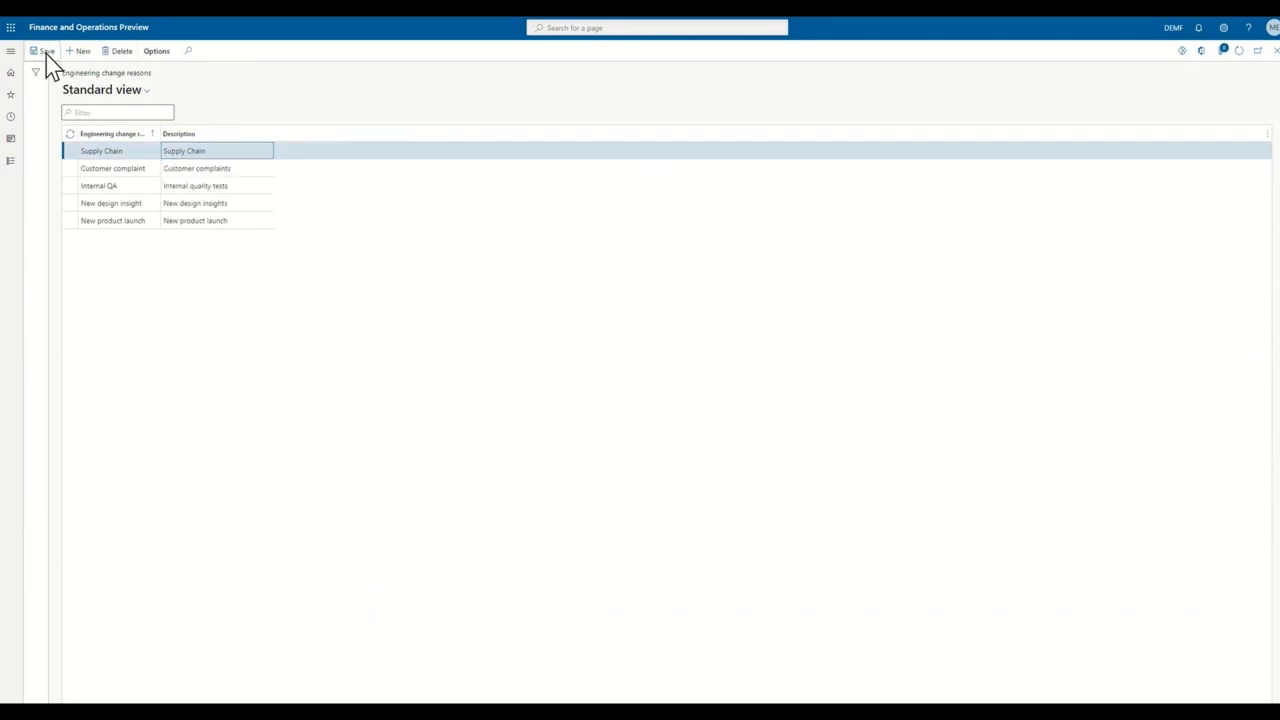
{"action": "left_click", "coordinate": [1275, 51]}
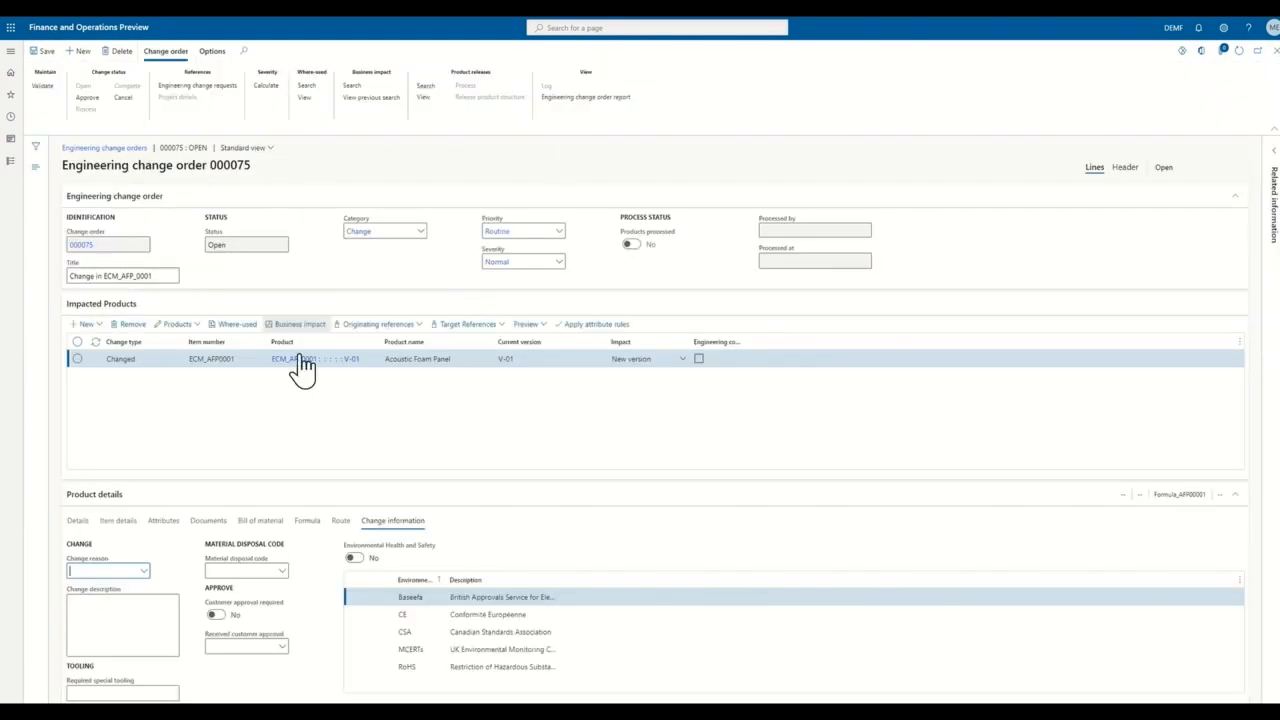
Step: Set the change reason to Supply Chain and enter the description "Supply chain issue with component Polyol and replacing with Lignin"
{"action": "left_click", "coordinate": [147, 572]}
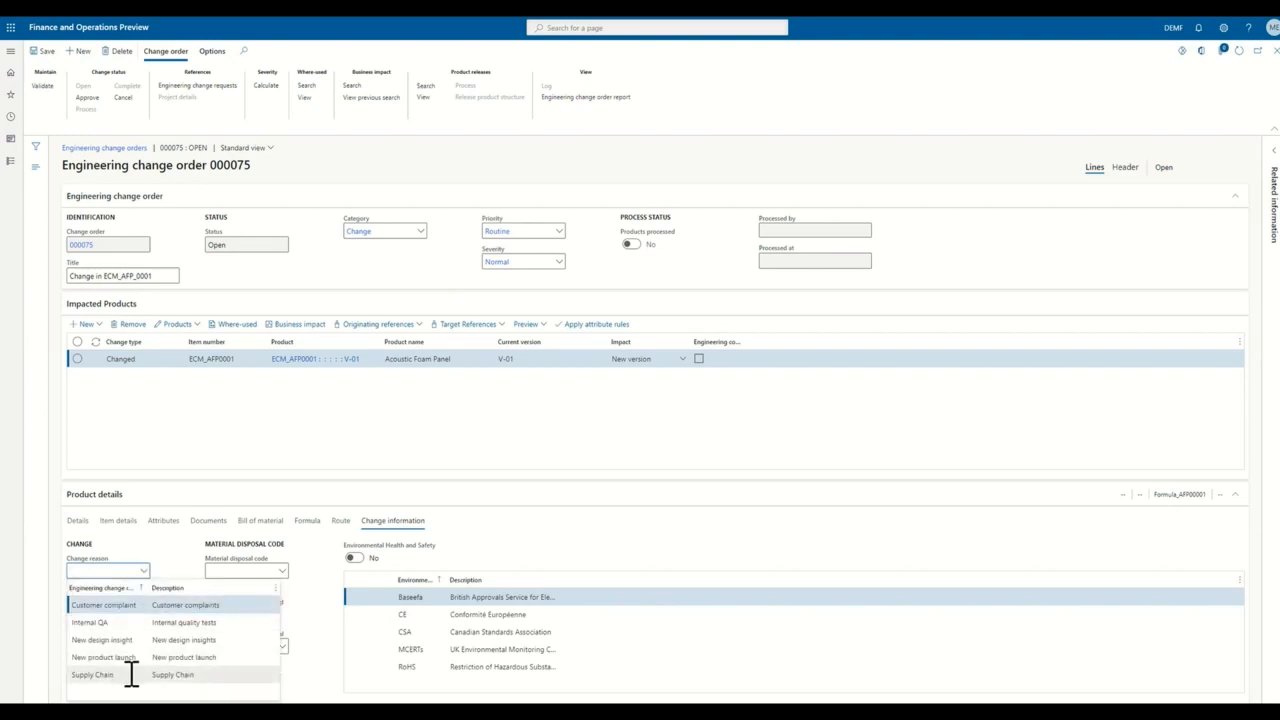
{"action": "left_click", "coordinate": [131, 674]}
{"action": "left_click", "coordinate": [123, 618]}
{"action": "type", "text": "Supply chain issue with compo"}
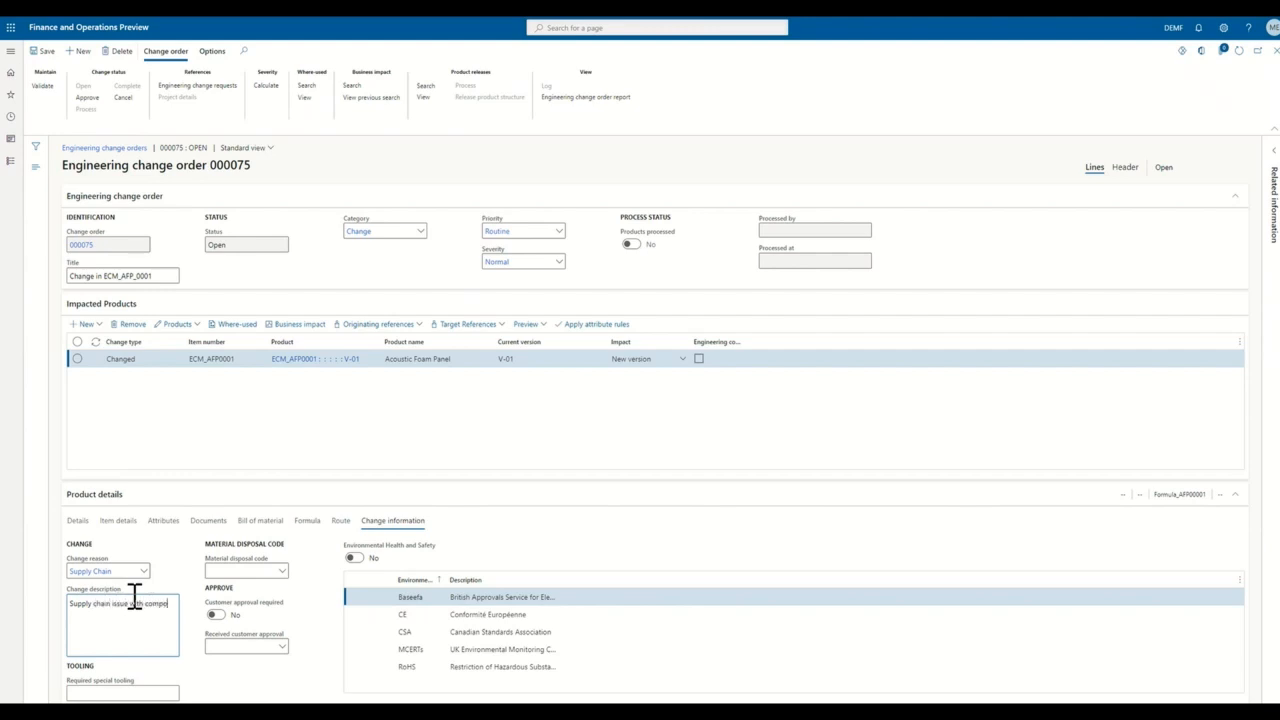
{"action": "type", "text": "nent Polyol and replacing with Lignin"}
Step: Delete ingredient item M0018 from the lines of the Acoustic Foam Panel formula
{"action": "left_click", "coordinate": [307, 522]}
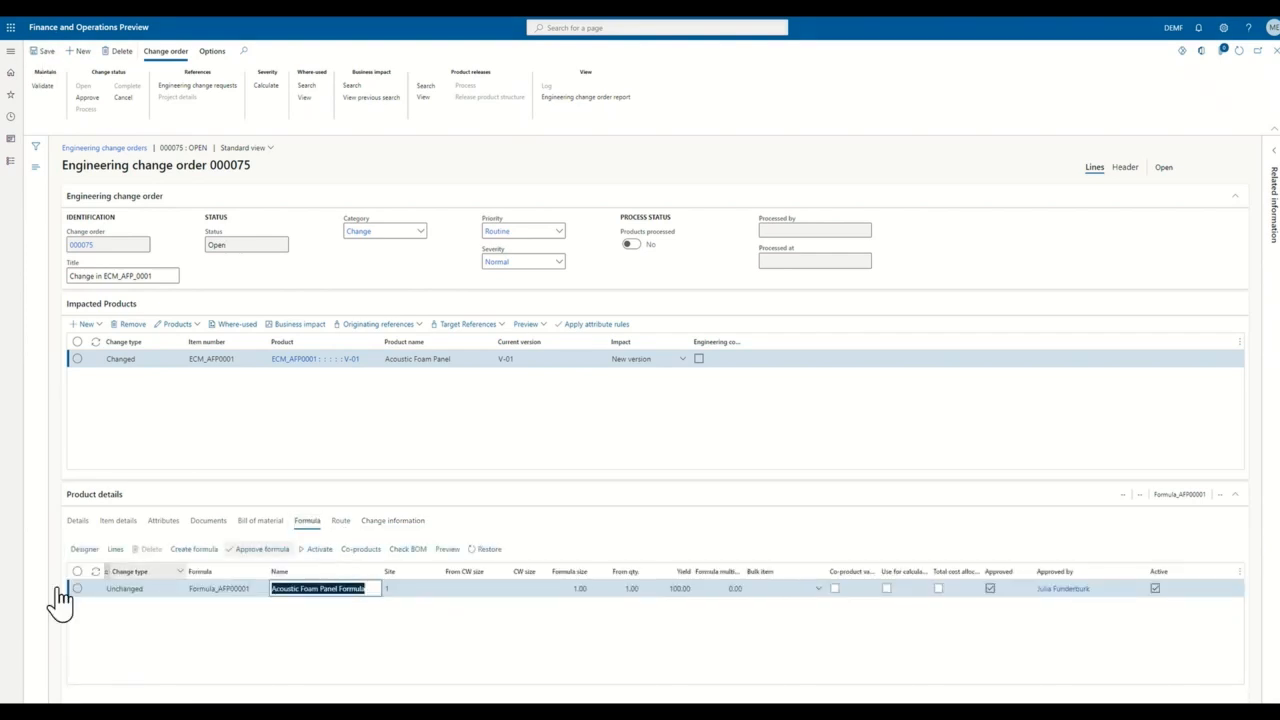
{"action": "left_click", "coordinate": [77, 588]}
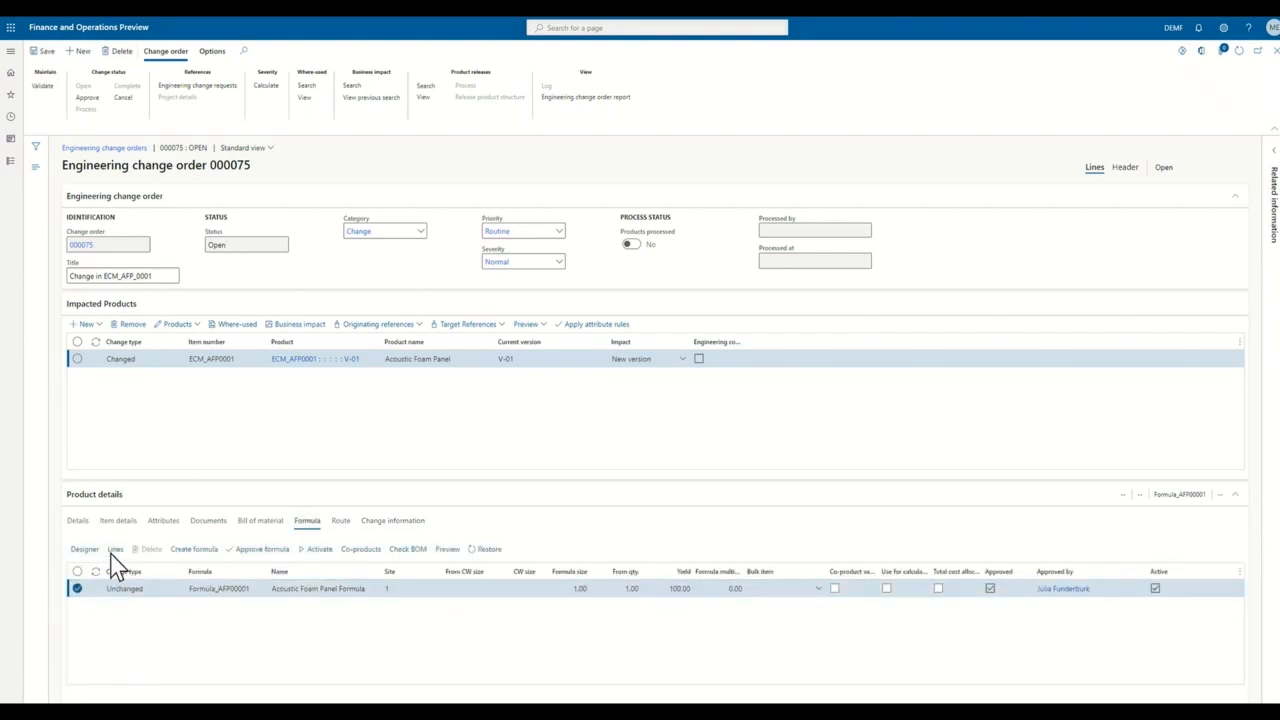
{"action": "left_click", "coordinate": [115, 551]}
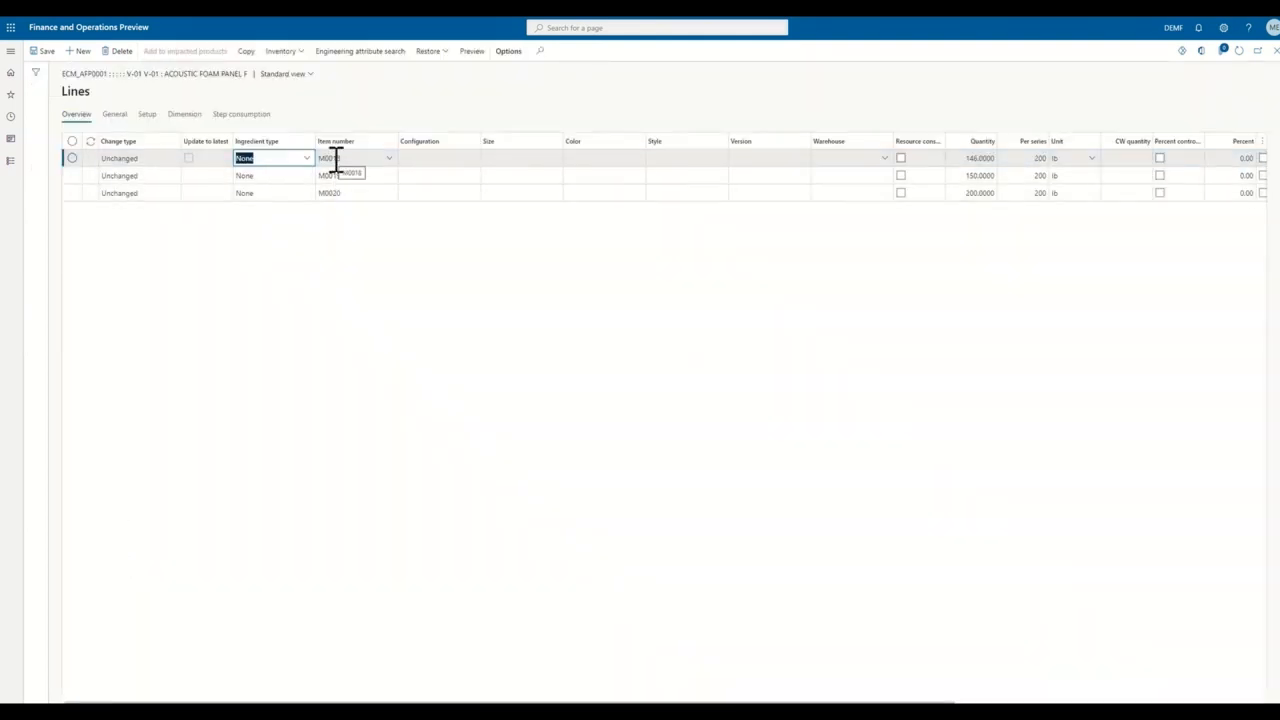
{"action": "left_click", "coordinate": [118, 51]}
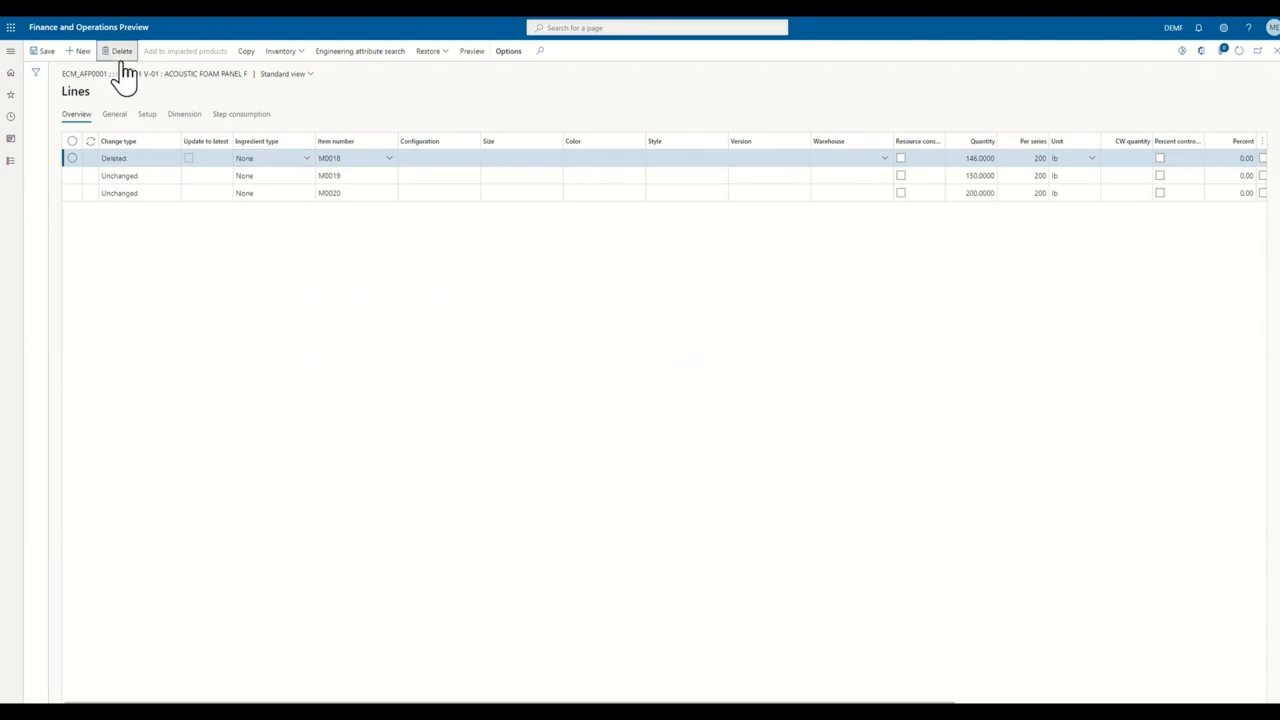
Step: Add a formula line for item M0031 (Lignin) with quantity 146 per series of 200
{"action": "left_click", "coordinate": [80, 51]}
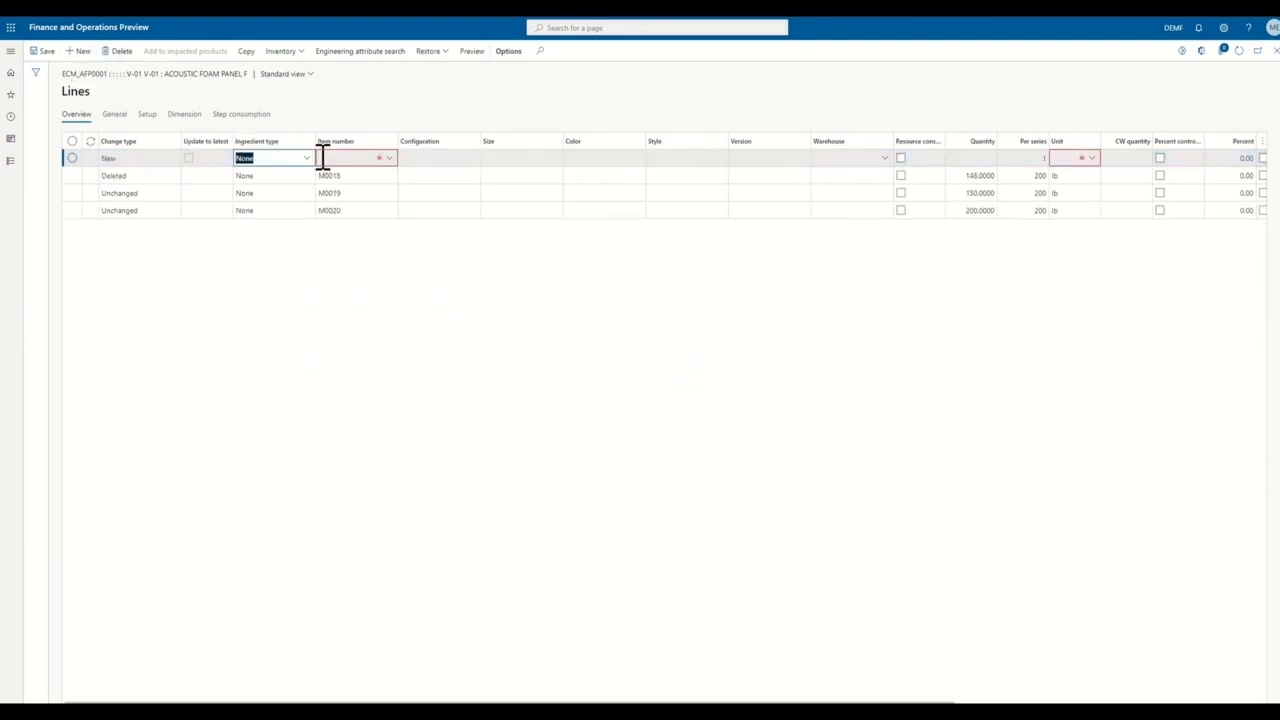
{"action": "left_click", "coordinate": [328, 156]}
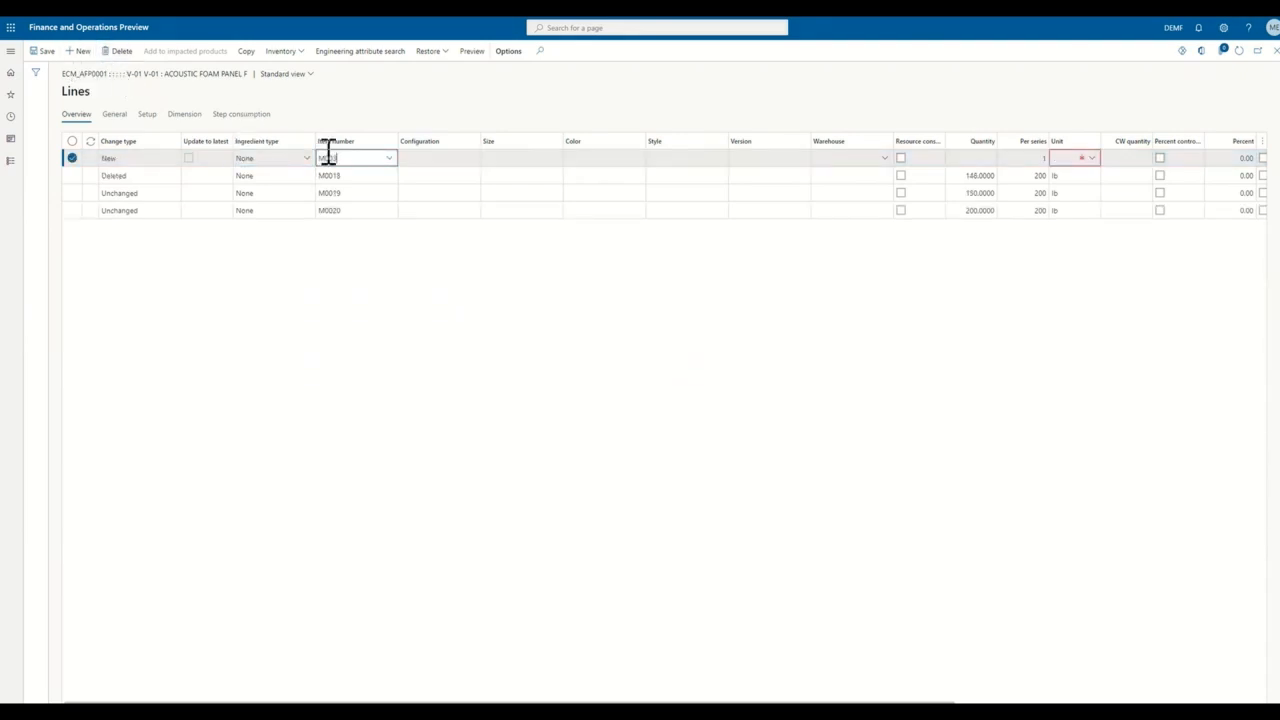
{"action": "type", "text": "M0031"}
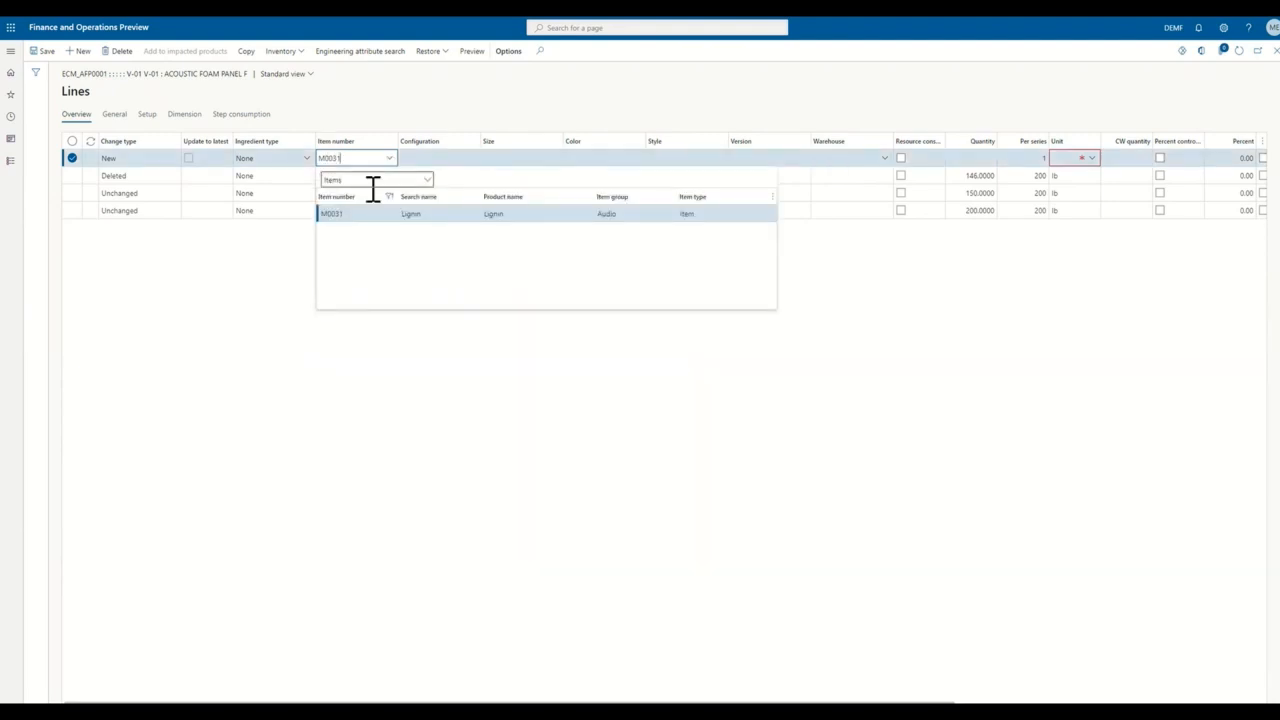
{"action": "left_click", "coordinate": [392, 216]}
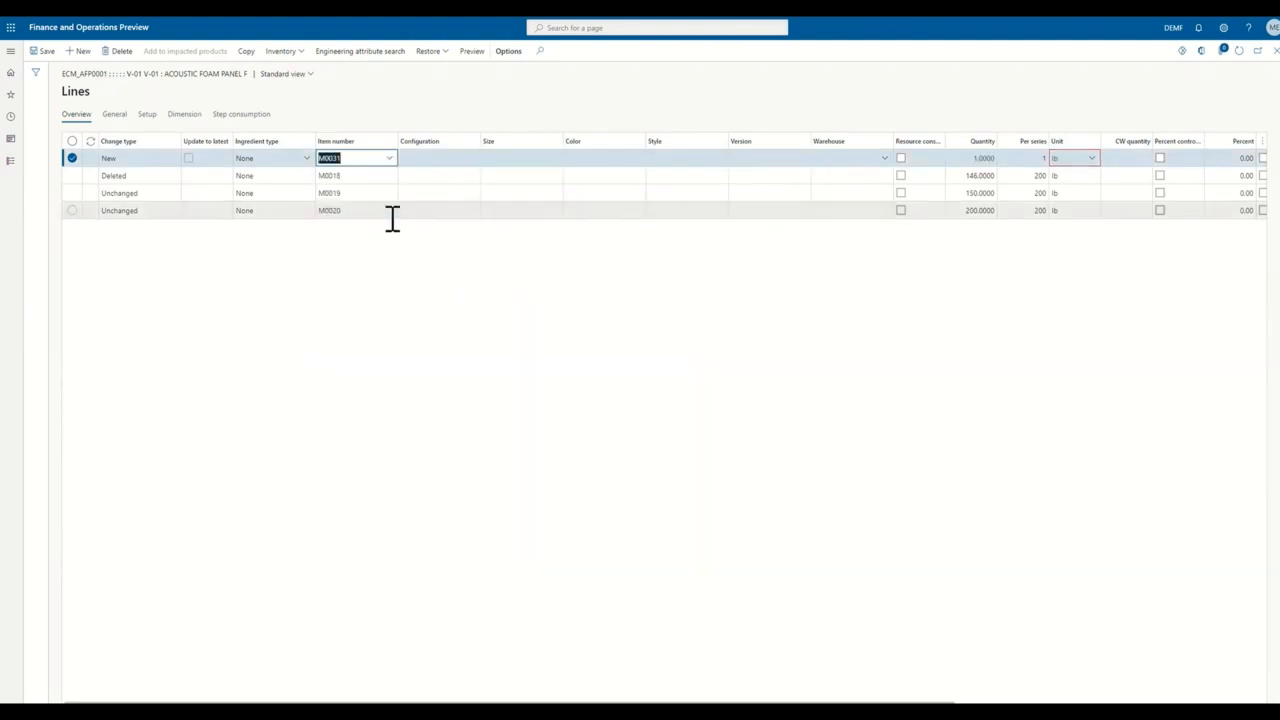
{"action": "left_click", "coordinate": [971, 160]}
{"action": "key", "text": "Tab"}
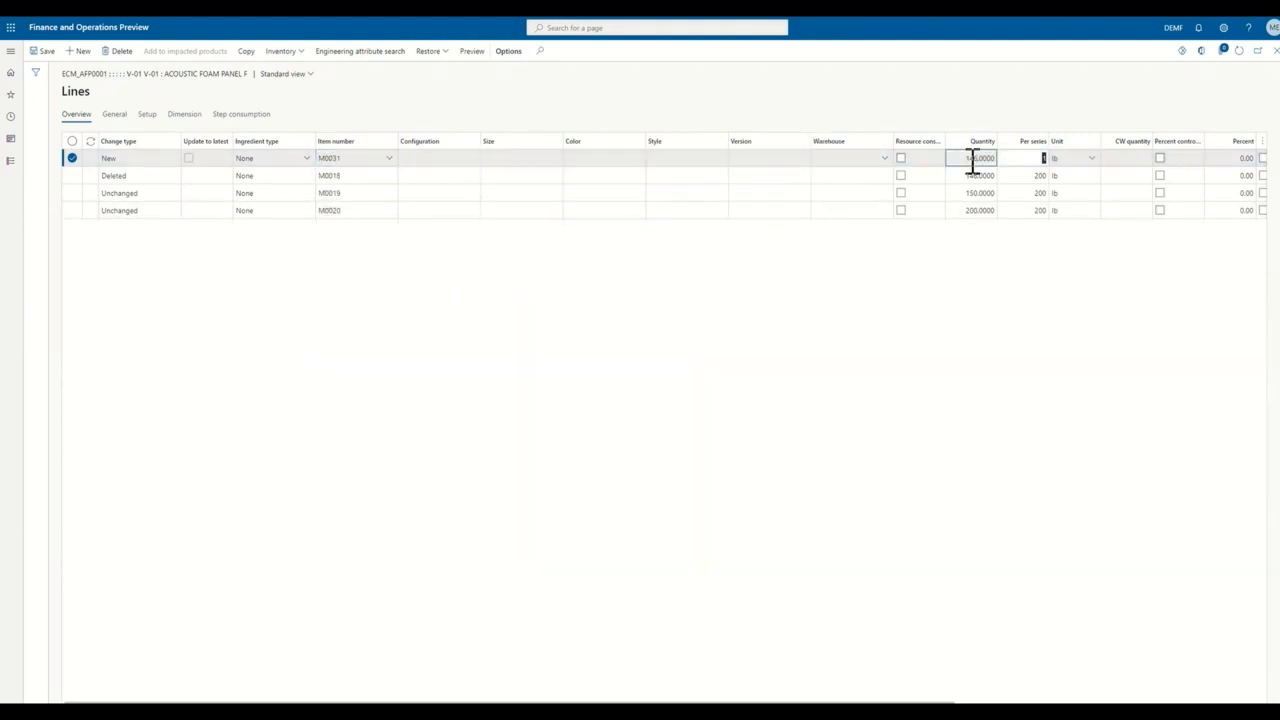
{"action": "key", "text": "Tab"}
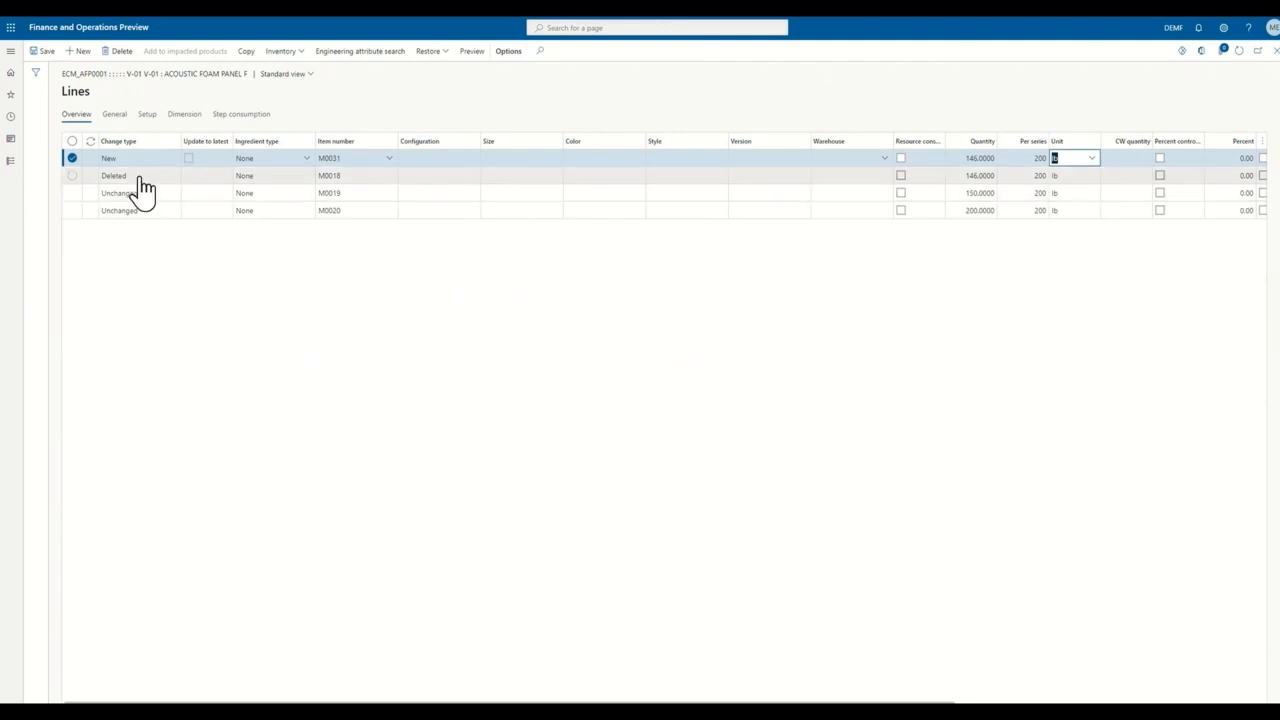
Step: Return from the formula lines and approve the changed Acoustic Foam Panel formula with the product engineer as approver
{"action": "left_click", "coordinate": [1274, 51]}
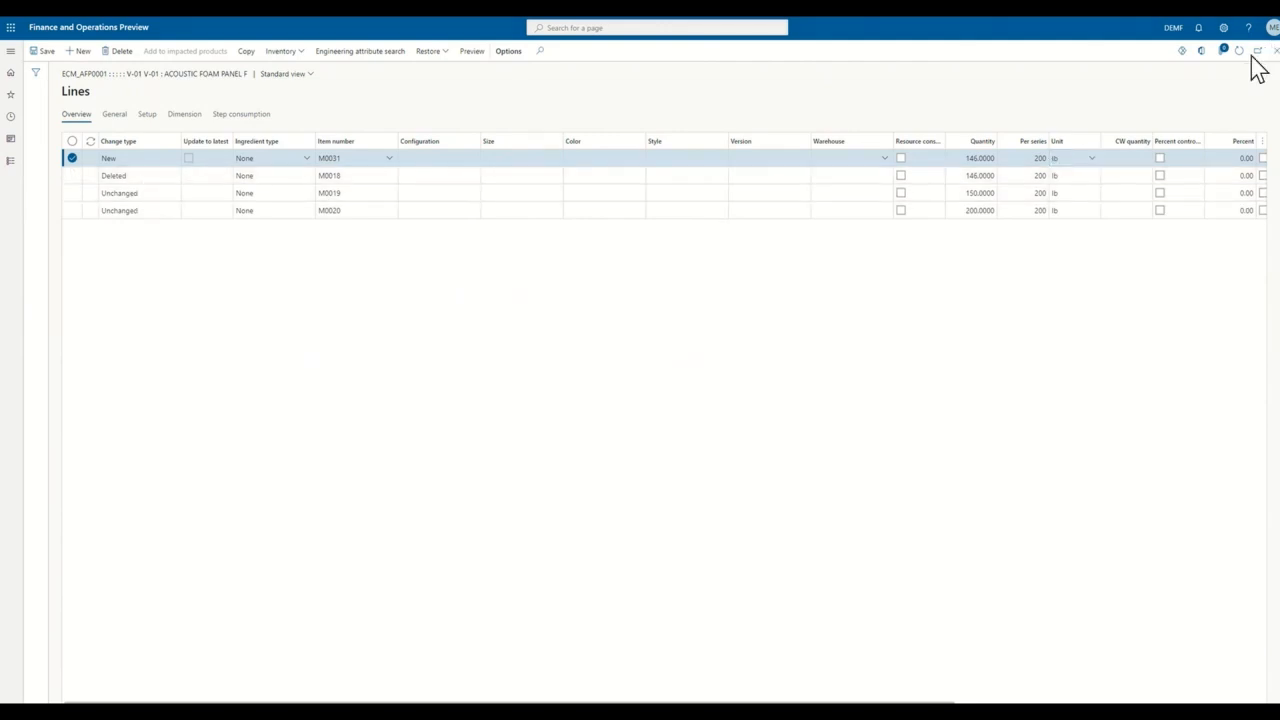
{"action": "left_click", "coordinate": [78, 589]}
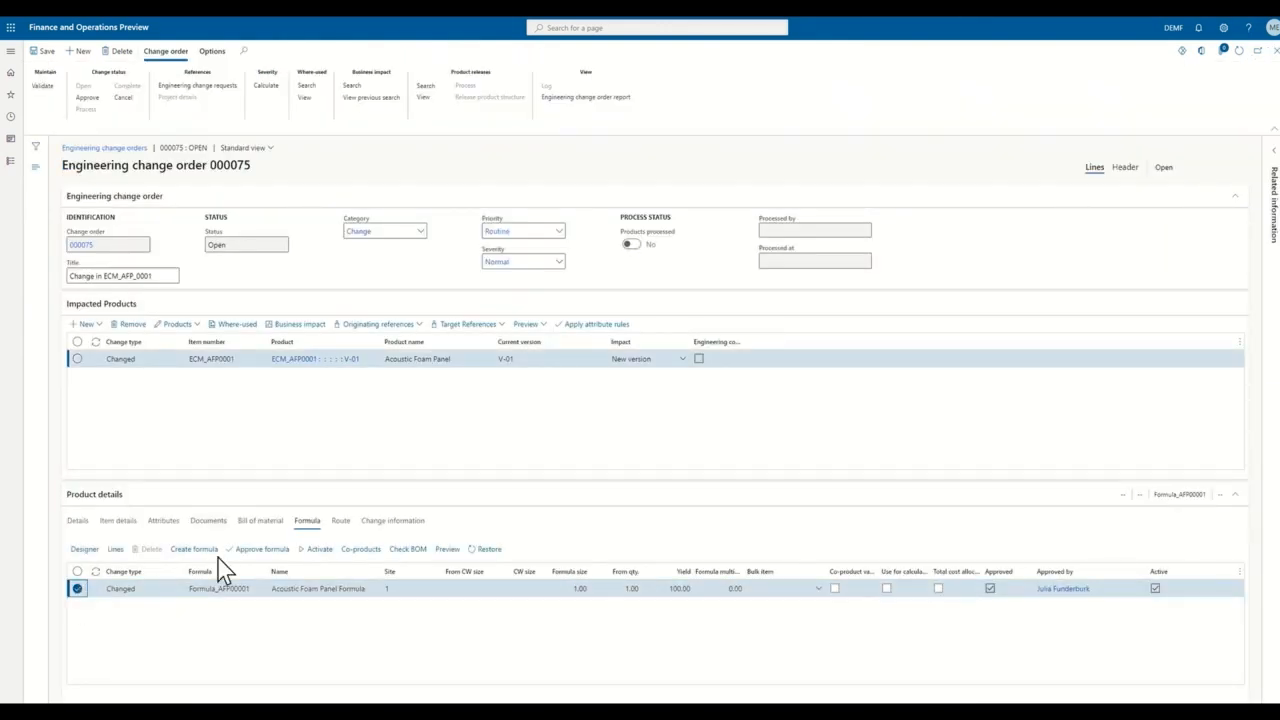
{"action": "left_click", "coordinate": [246, 552]}
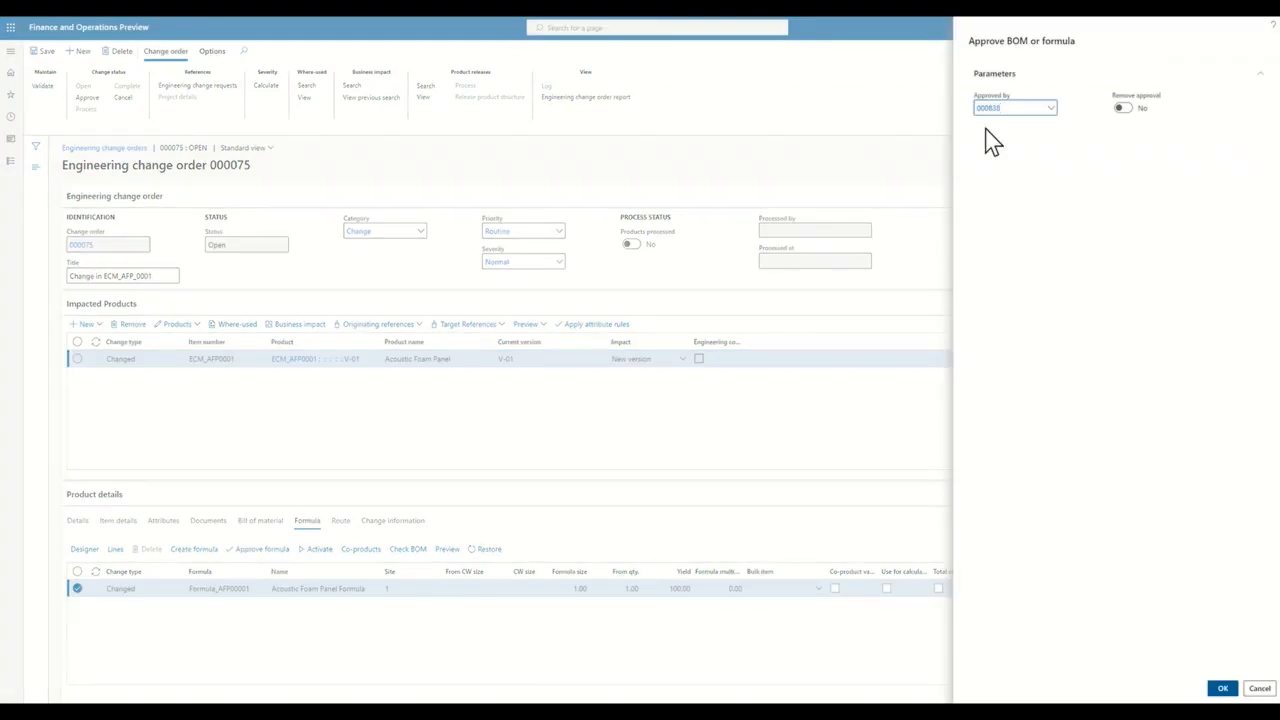
{"action": "left_click", "coordinate": [1051, 108]}
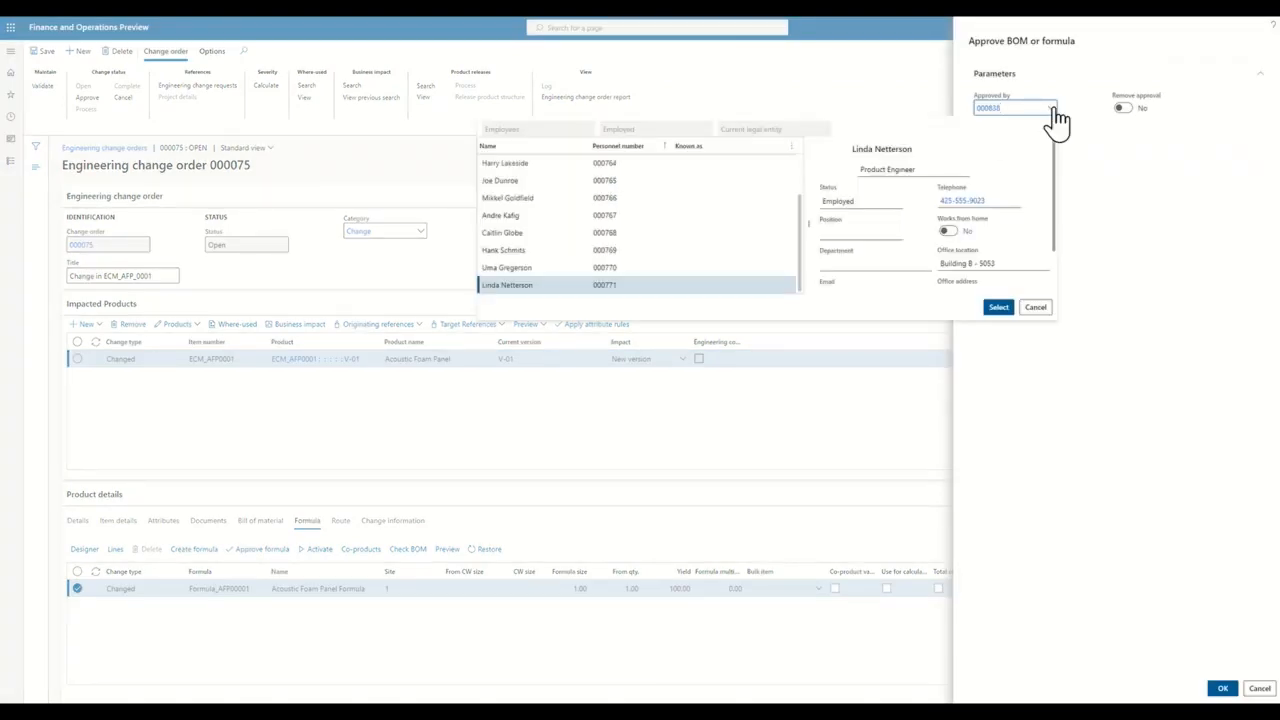
{"action": "left_click", "coordinate": [997, 309]}
{"action": "left_click", "coordinate": [1222, 688]}
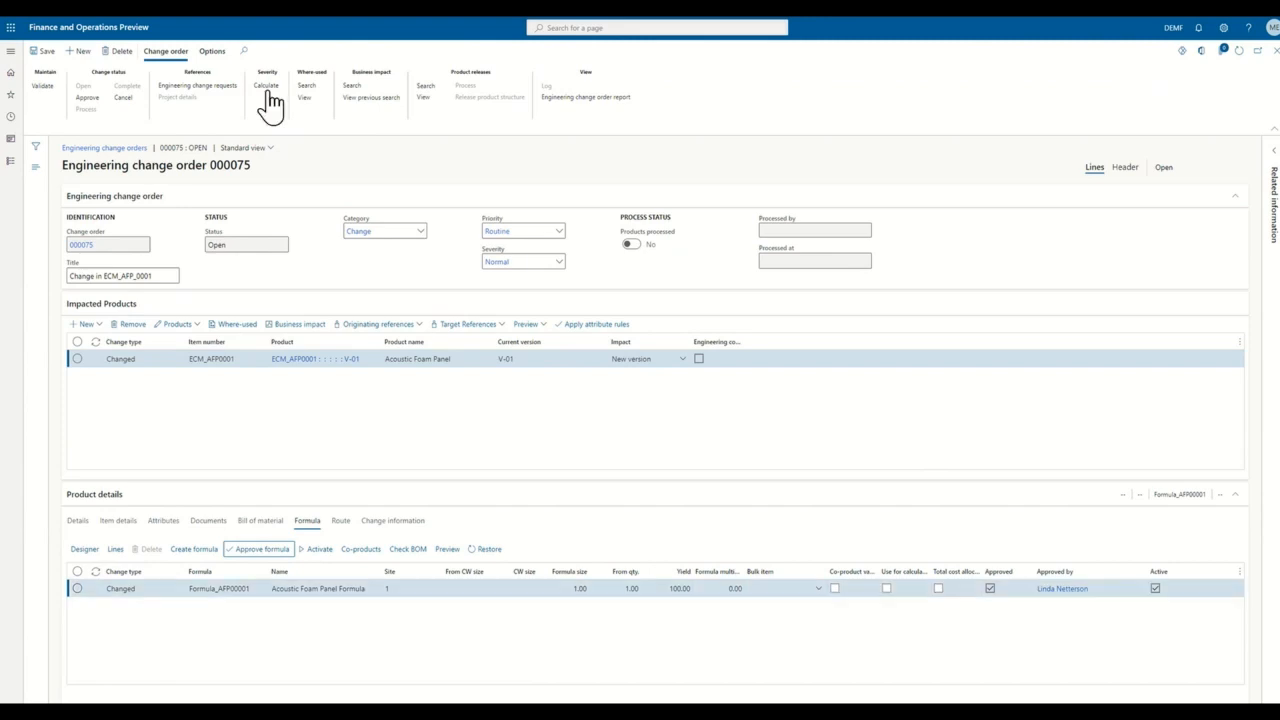
Step: Validate the engineering change order without auto-correct, approve it and process it
{"action": "left_click", "coordinate": [38, 86]}
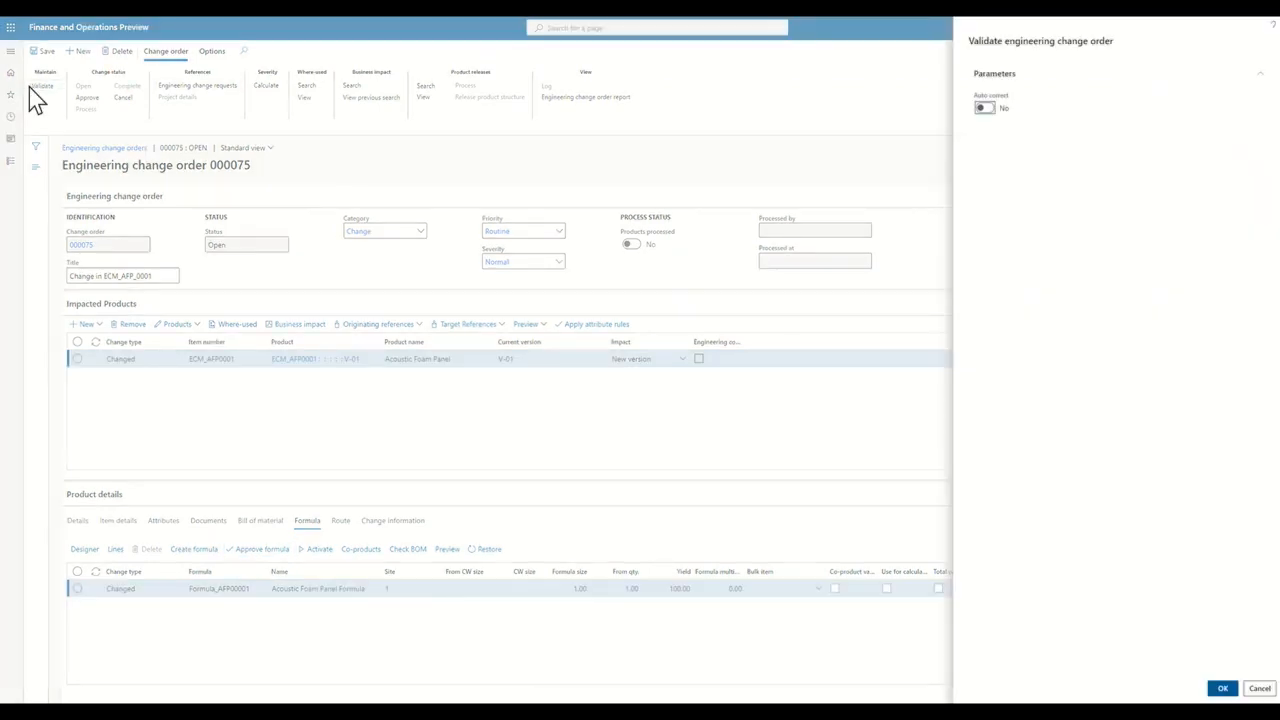
{"action": "left_click", "coordinate": [1222, 688]}
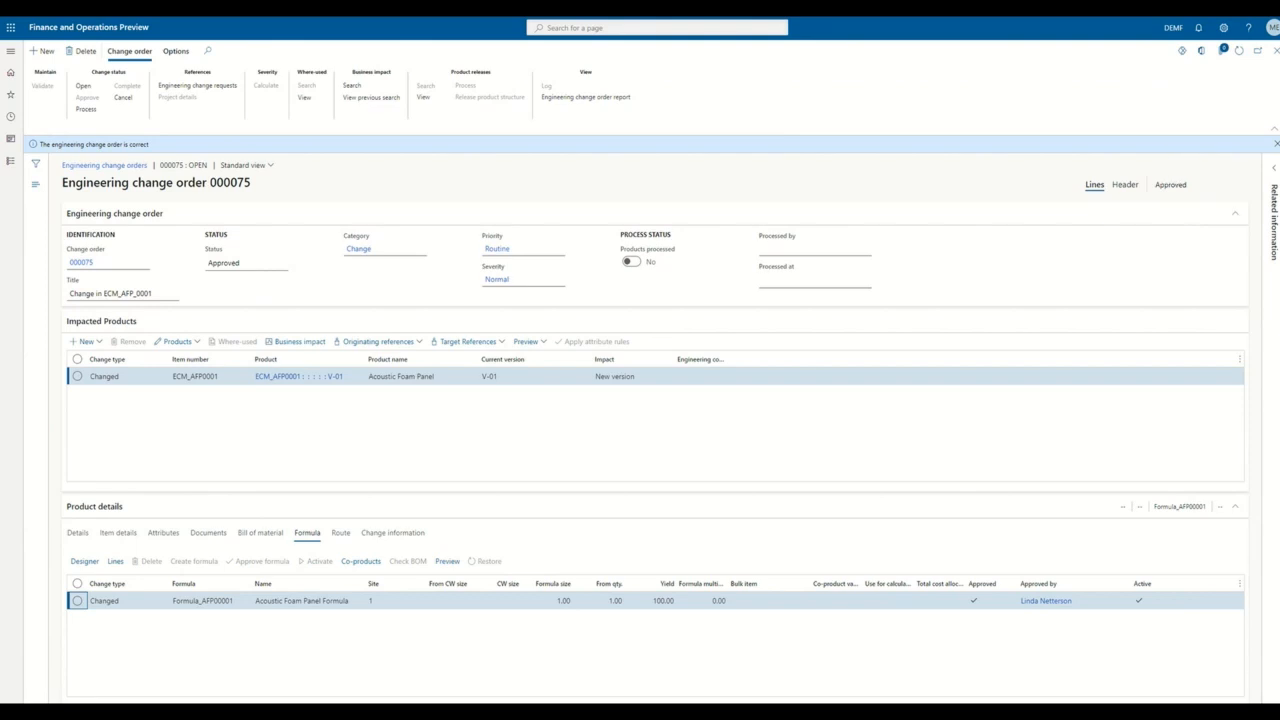
{"action": "left_click", "coordinate": [95, 112]}
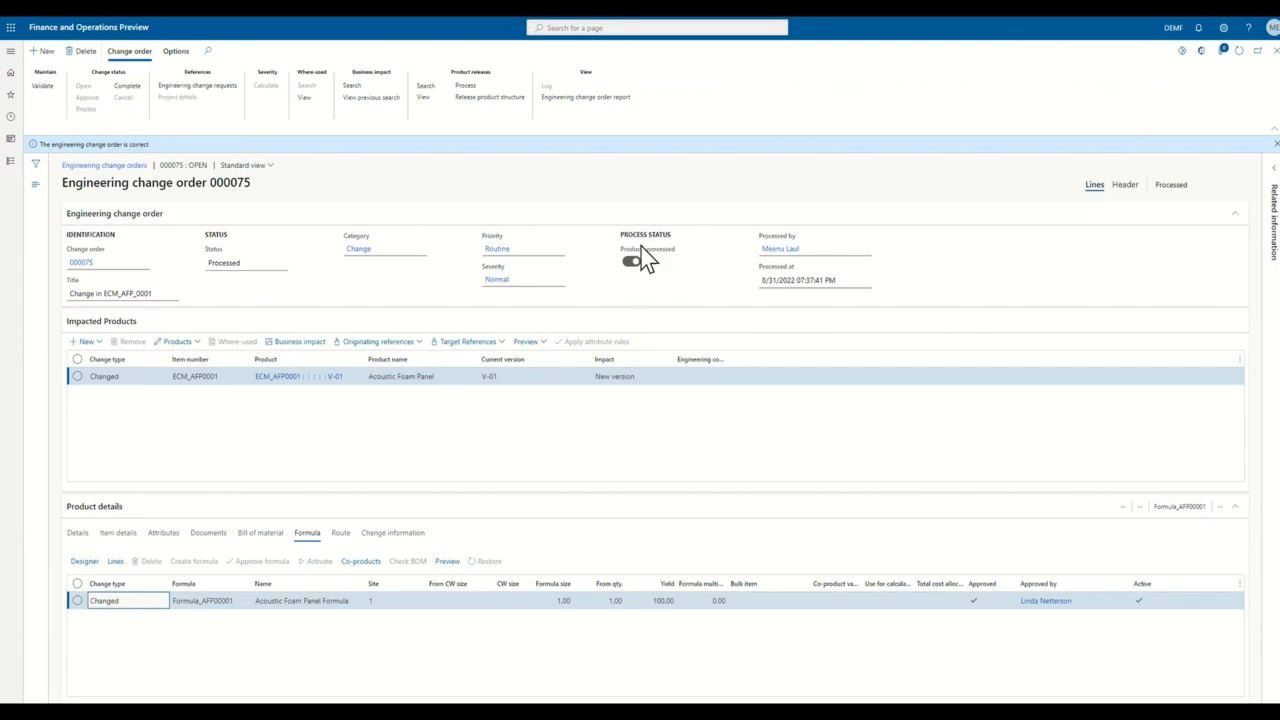
Step: Activate engineering version V-05 of ECM_AFP0001 despite the open readiness checks and return to the change order
{"action": "left_click", "coordinate": [514, 100]}
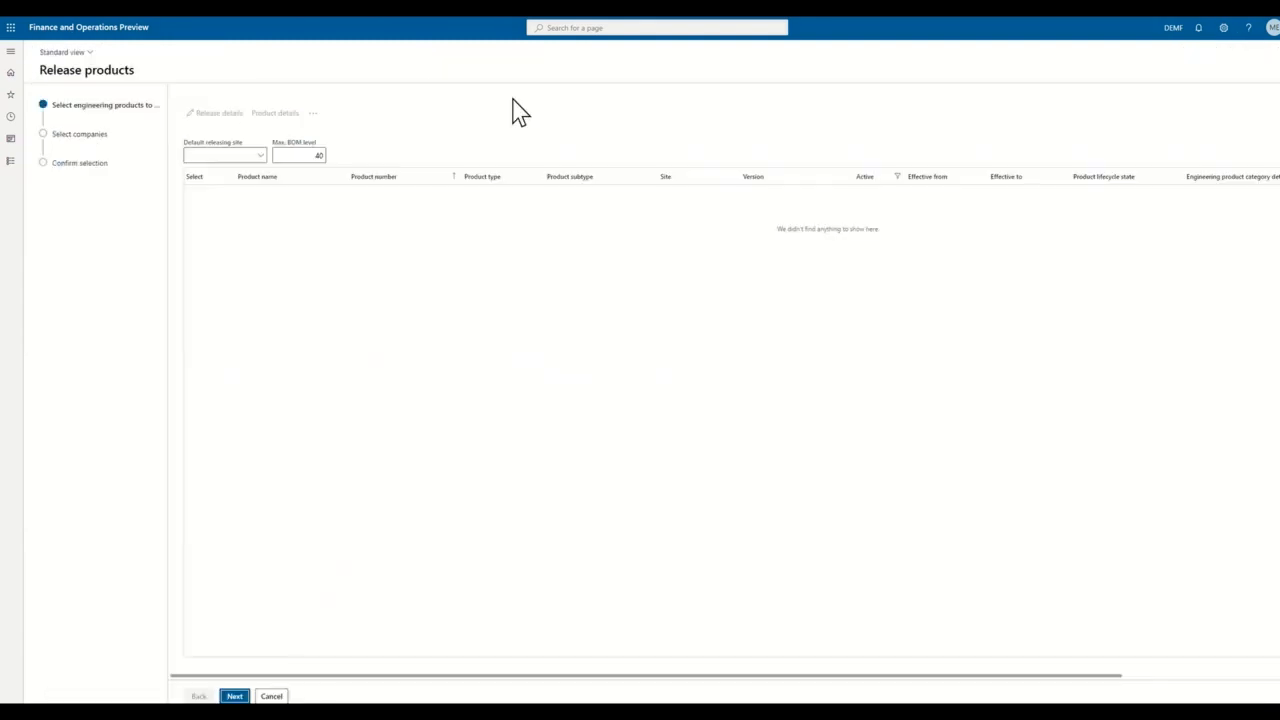
{"action": "left_click", "coordinate": [274, 696]}
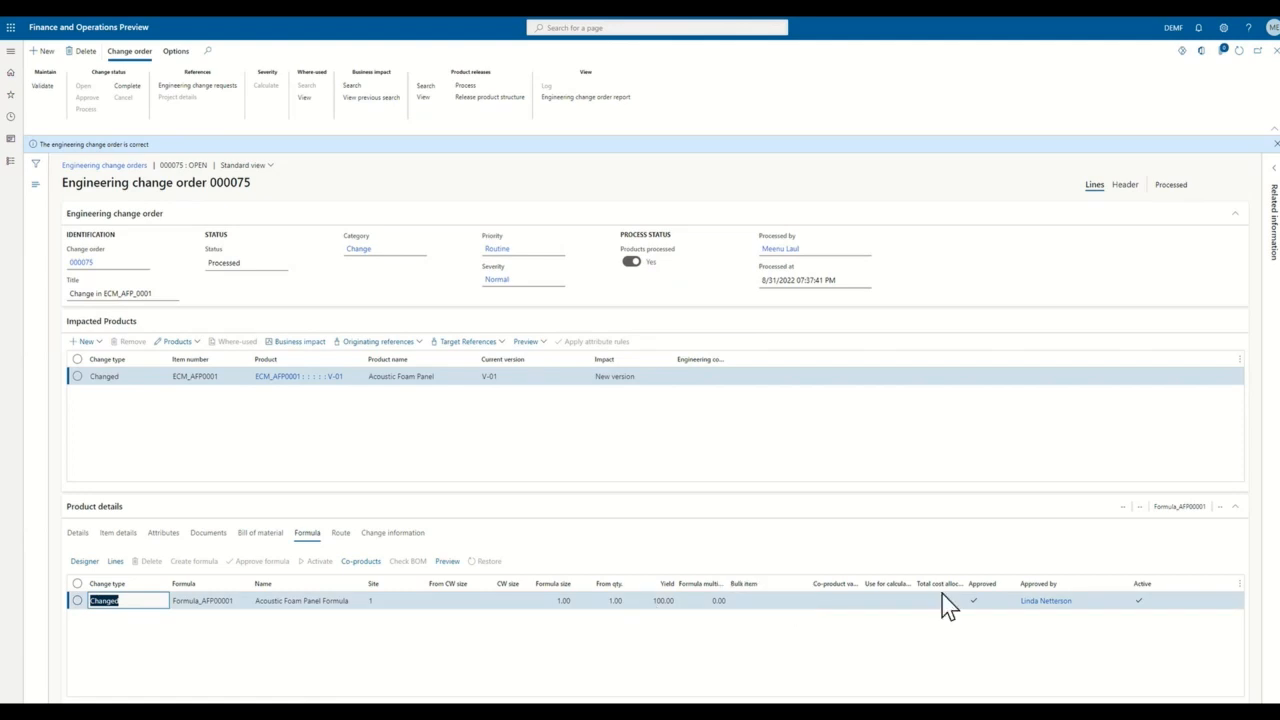
{"action": "left_click", "coordinate": [468, 345]}
{"action": "left_click", "coordinate": [469, 386]}
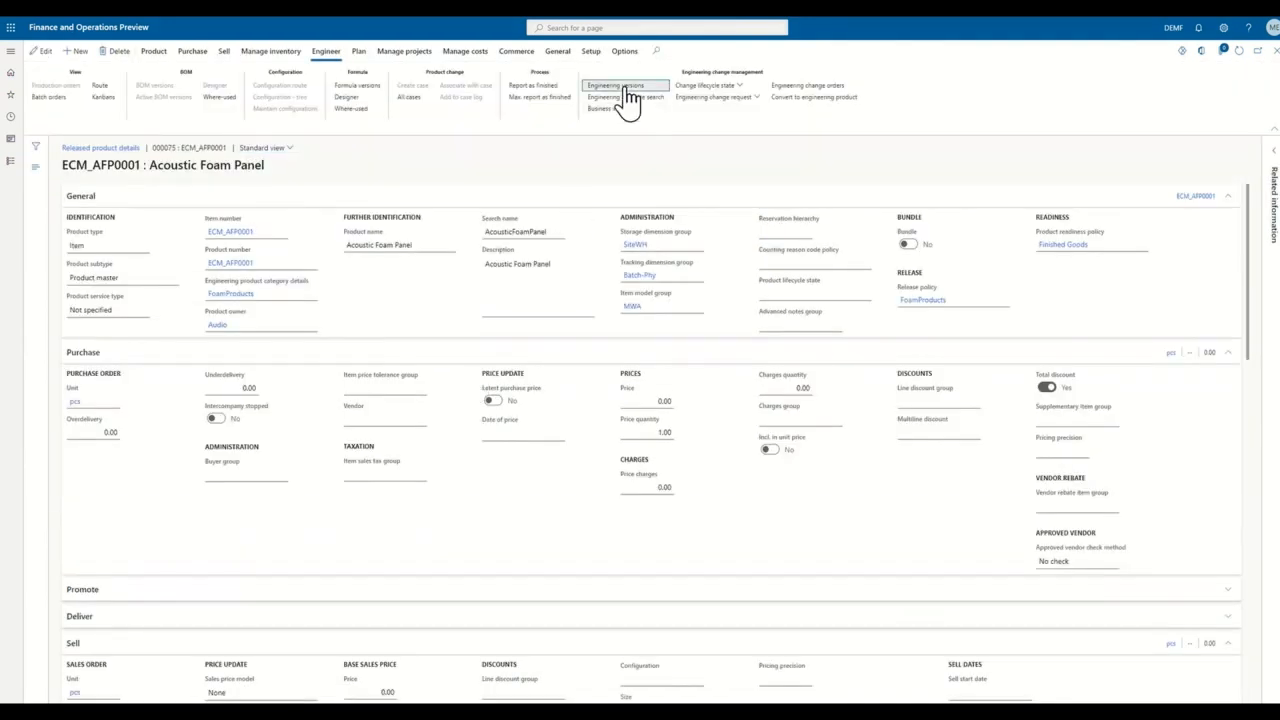
{"action": "left_click", "coordinate": [626, 88]}
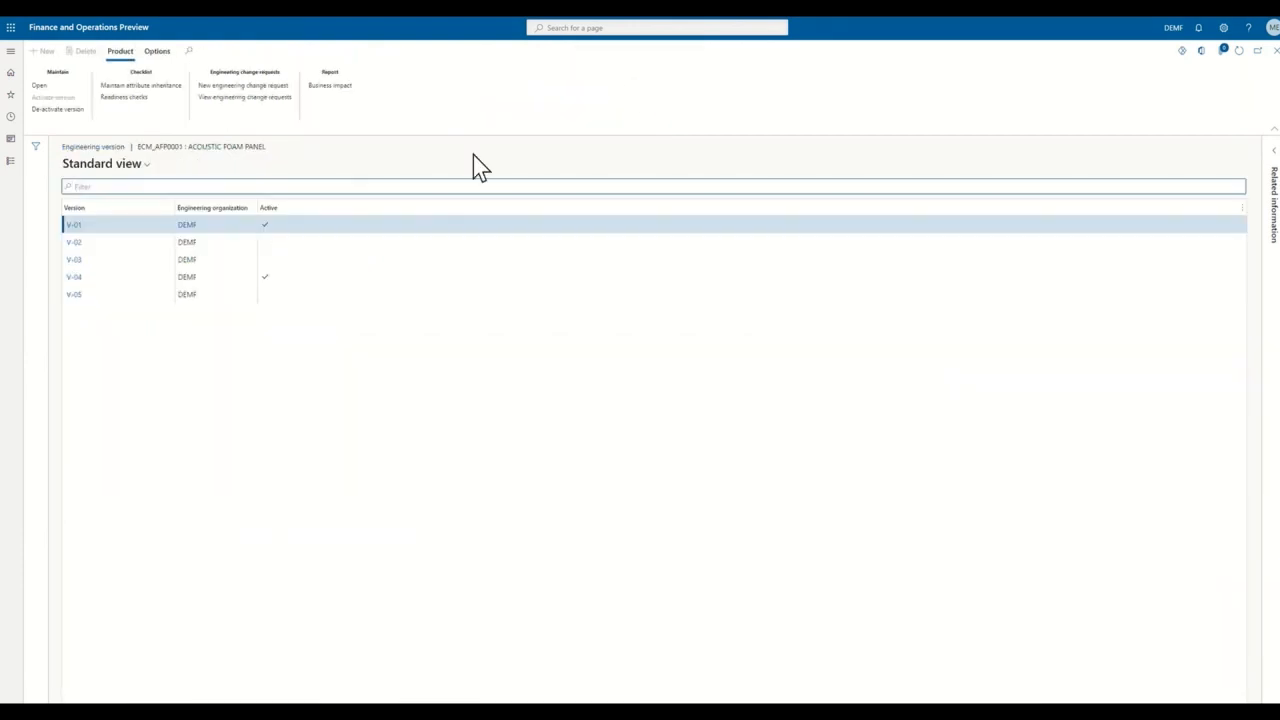
{"action": "left_click", "coordinate": [103, 298]}
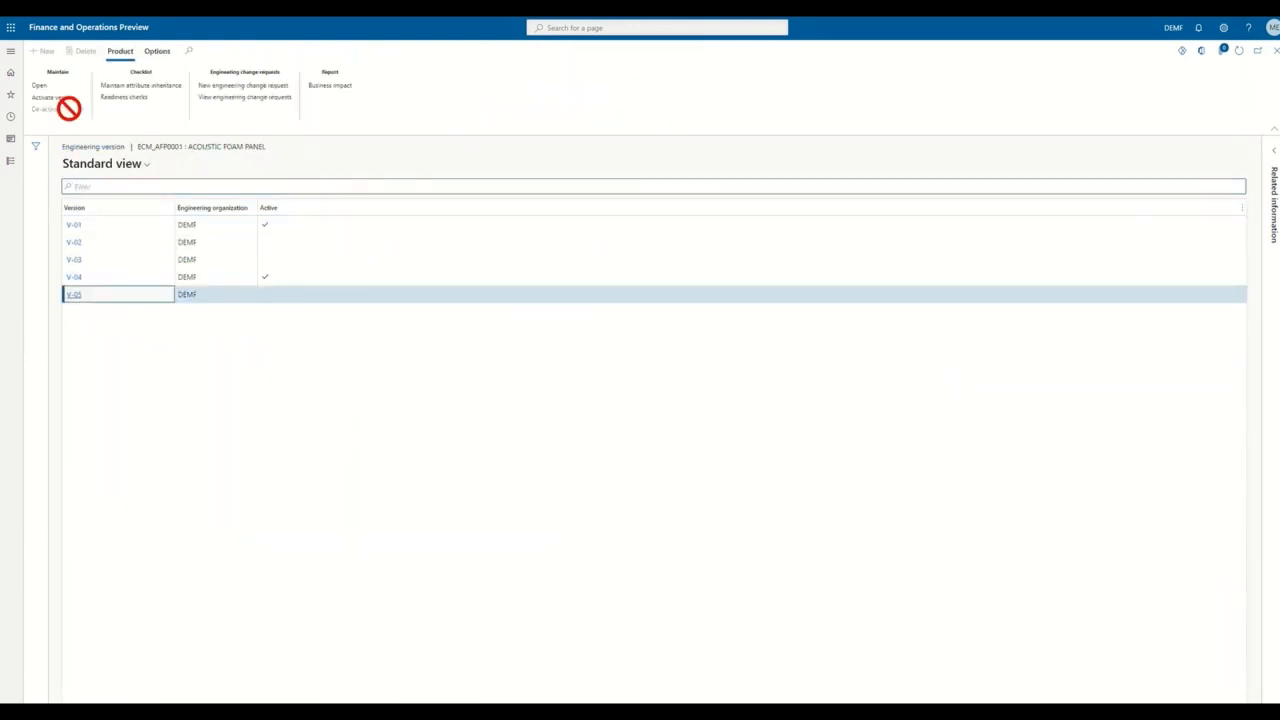
{"action": "left_click", "coordinate": [66, 98]}
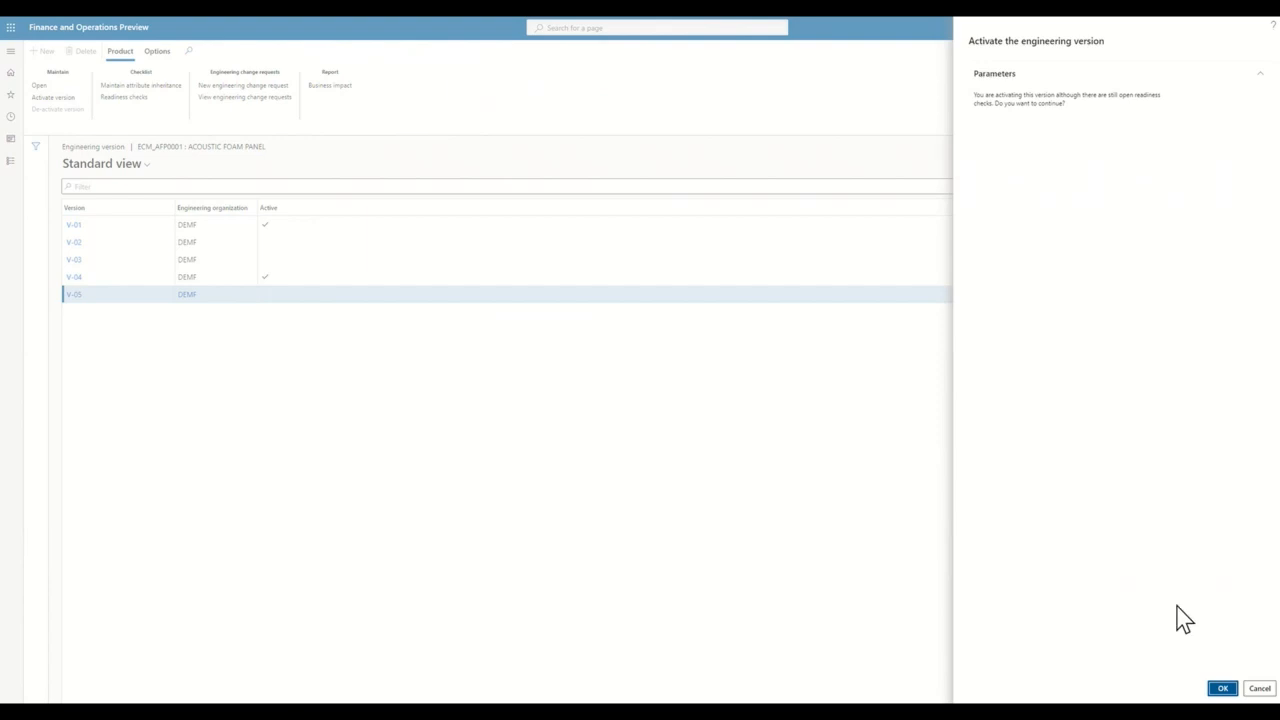
{"action": "left_click", "coordinate": [1221, 689]}
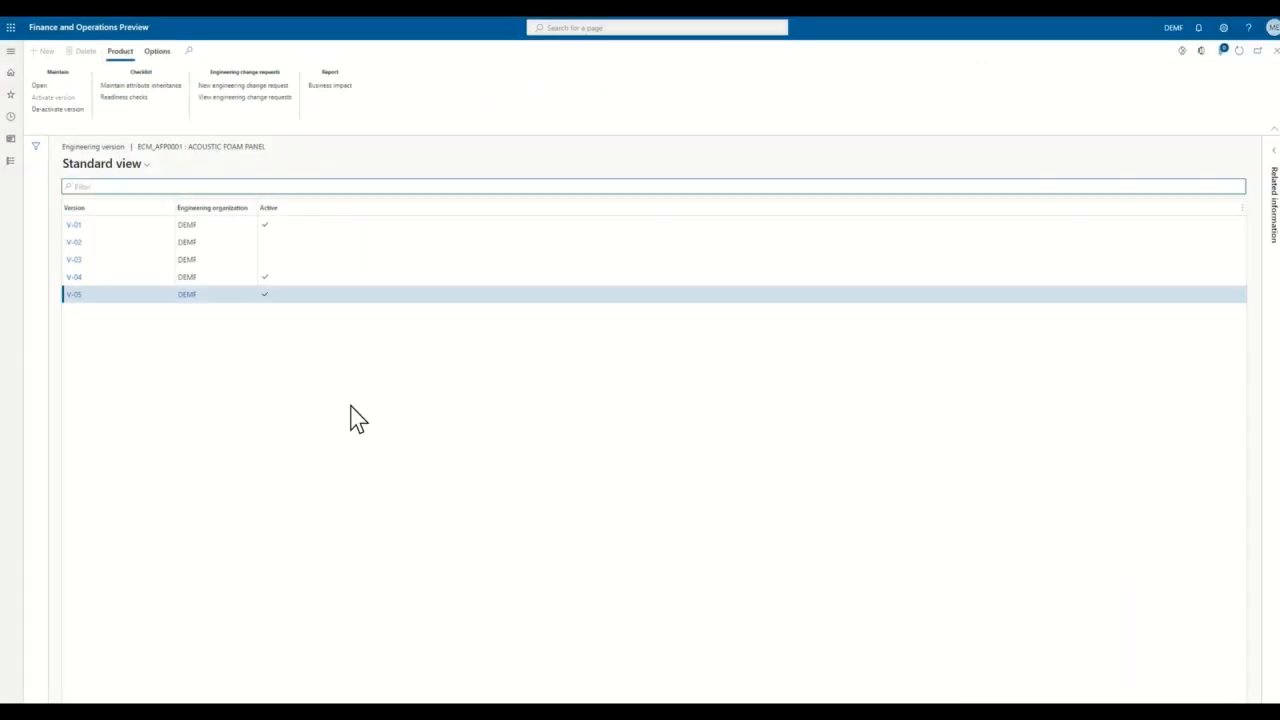
{"action": "left_click", "coordinate": [1274, 52]}
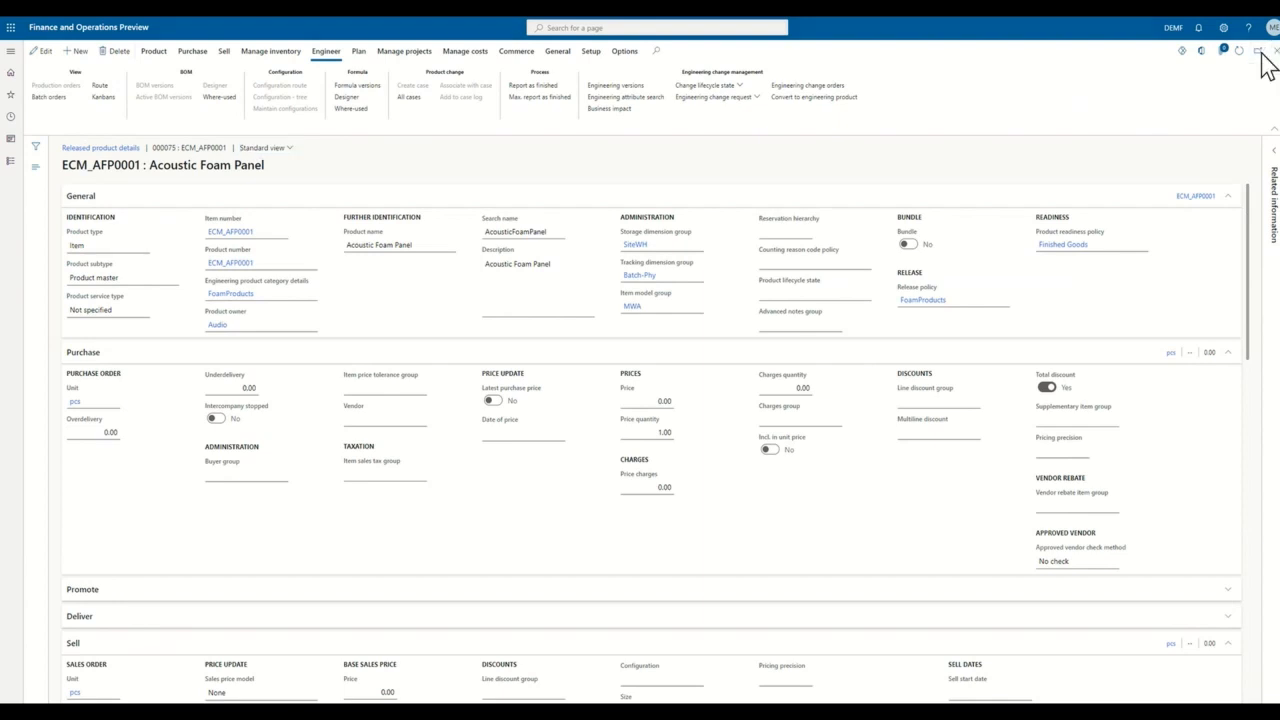
{"action": "left_click", "coordinate": [1272, 55]}
Step: Start releasing the product structure from the change order, selecting Acoustic Foam Panel version V-05 with site 1
{"action": "left_click", "coordinate": [503, 98]}
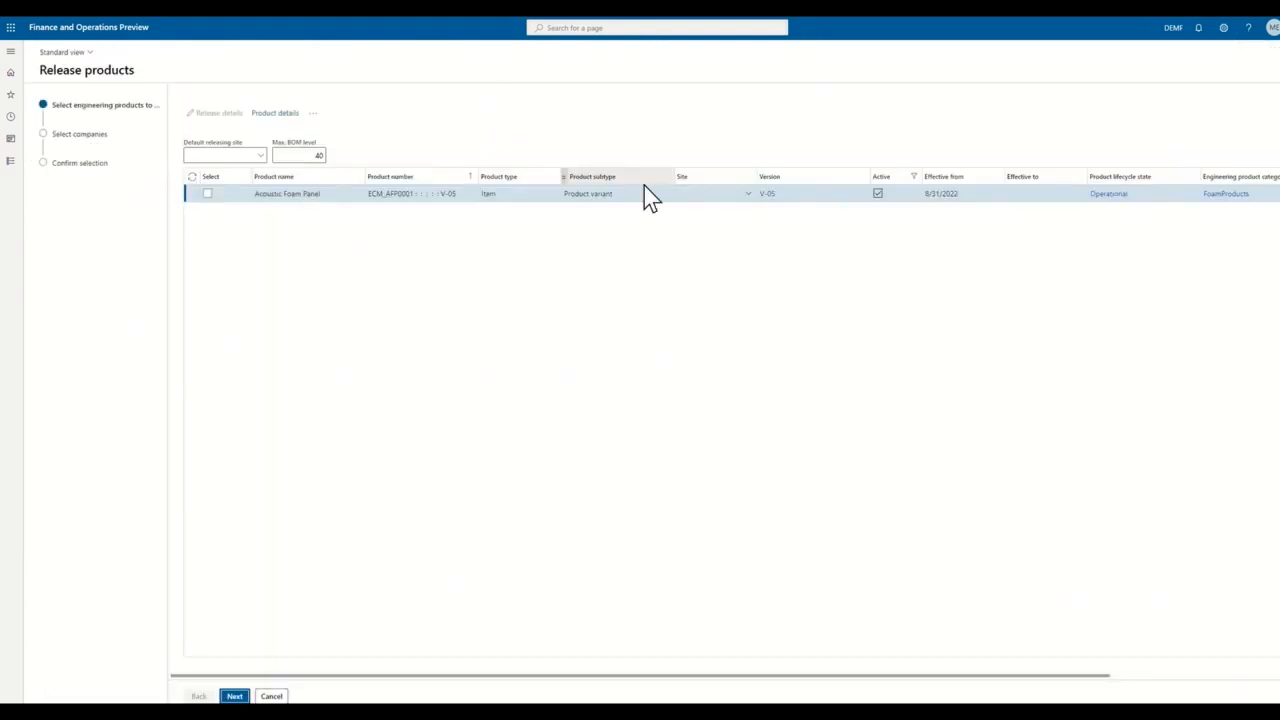
{"action": "left_click", "coordinate": [209, 194]}
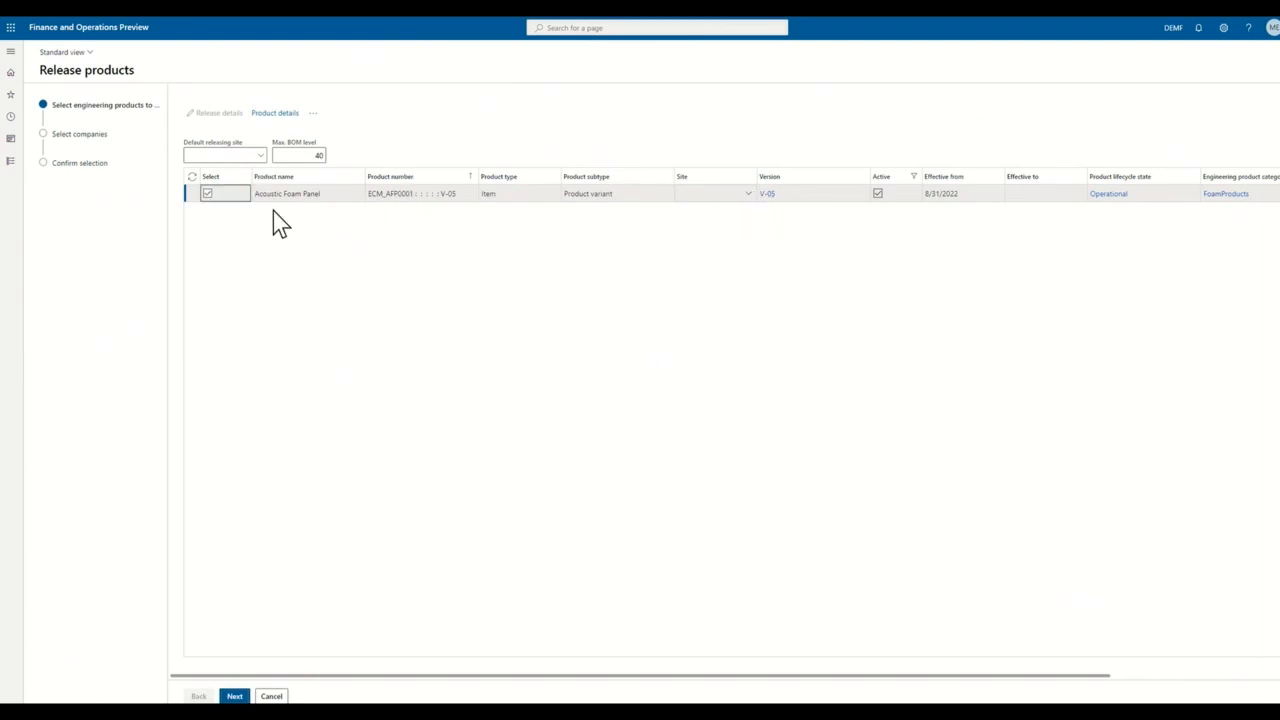
{"action": "left_click", "coordinate": [694, 206]}
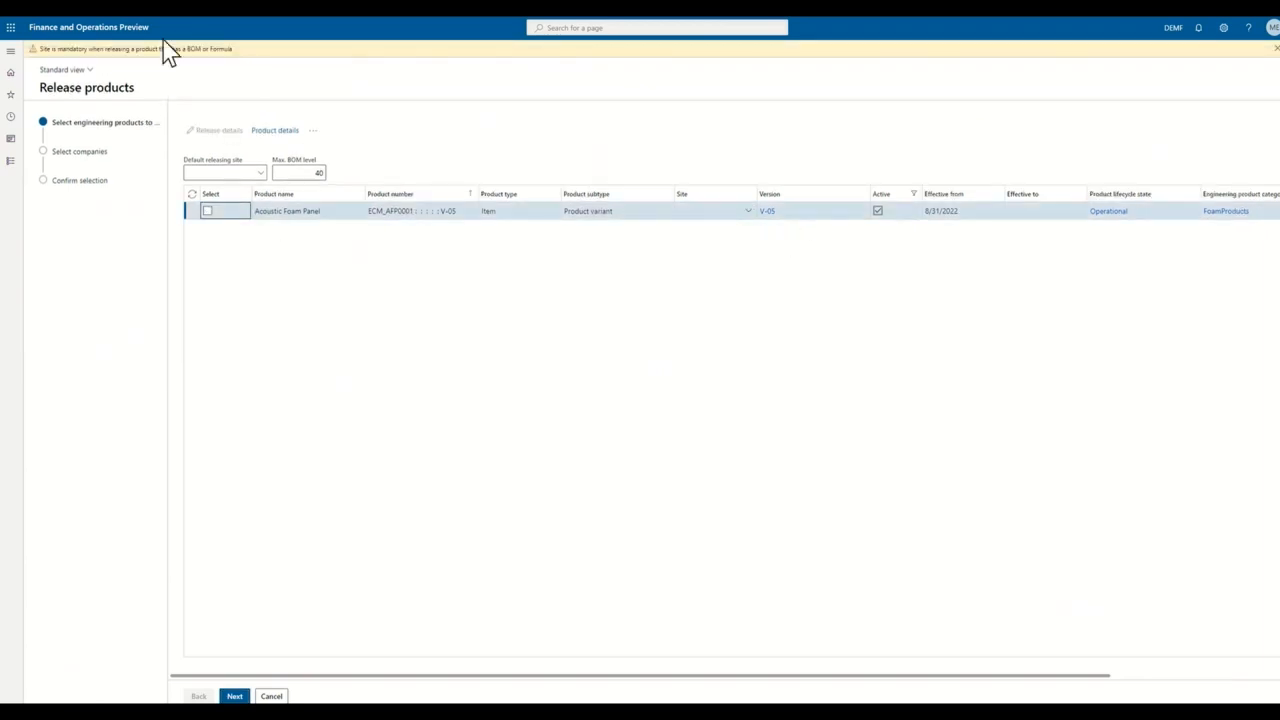
{"action": "left_click", "coordinate": [709, 214]}
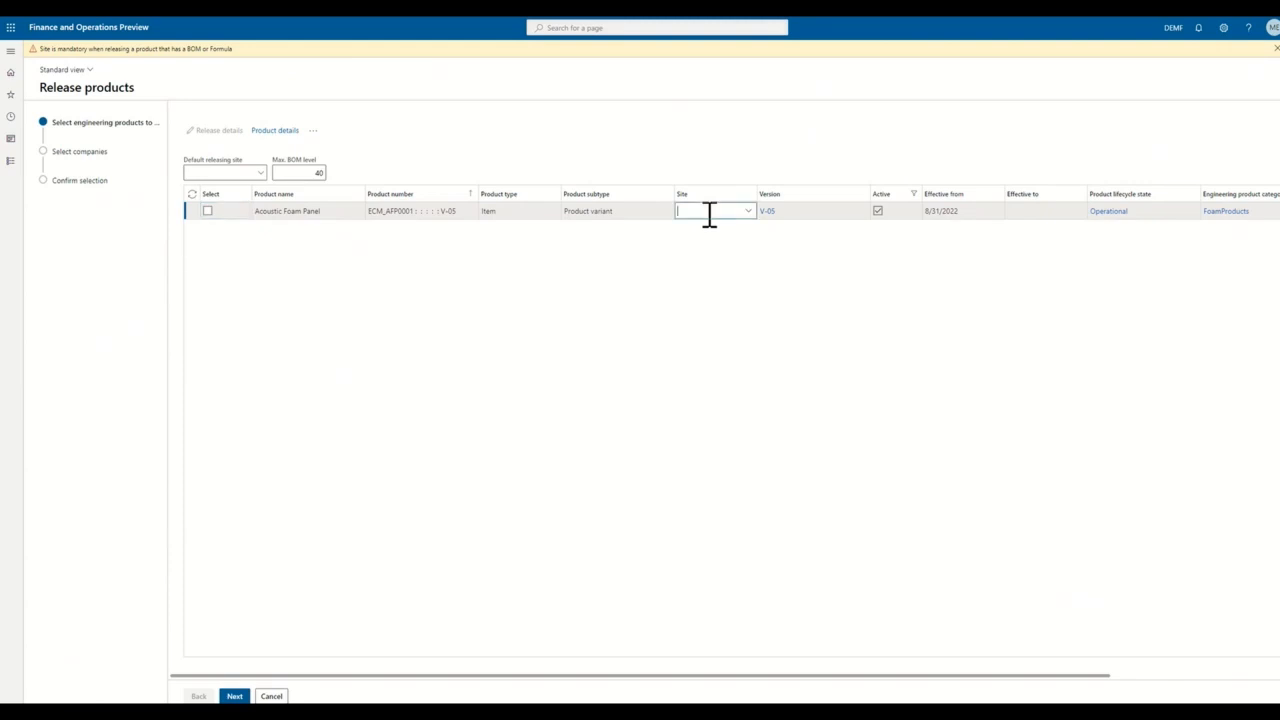
{"action": "key", "text": "Tab"}
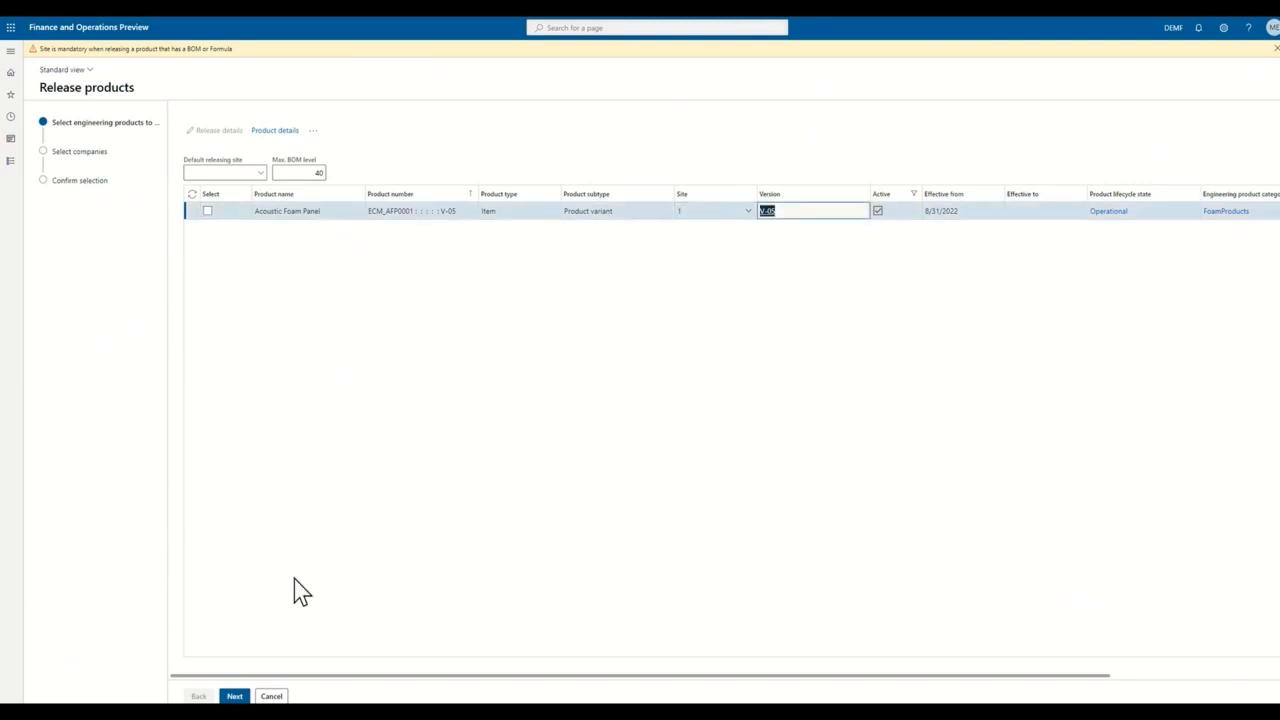
{"action": "left_click", "coordinate": [208, 211]}
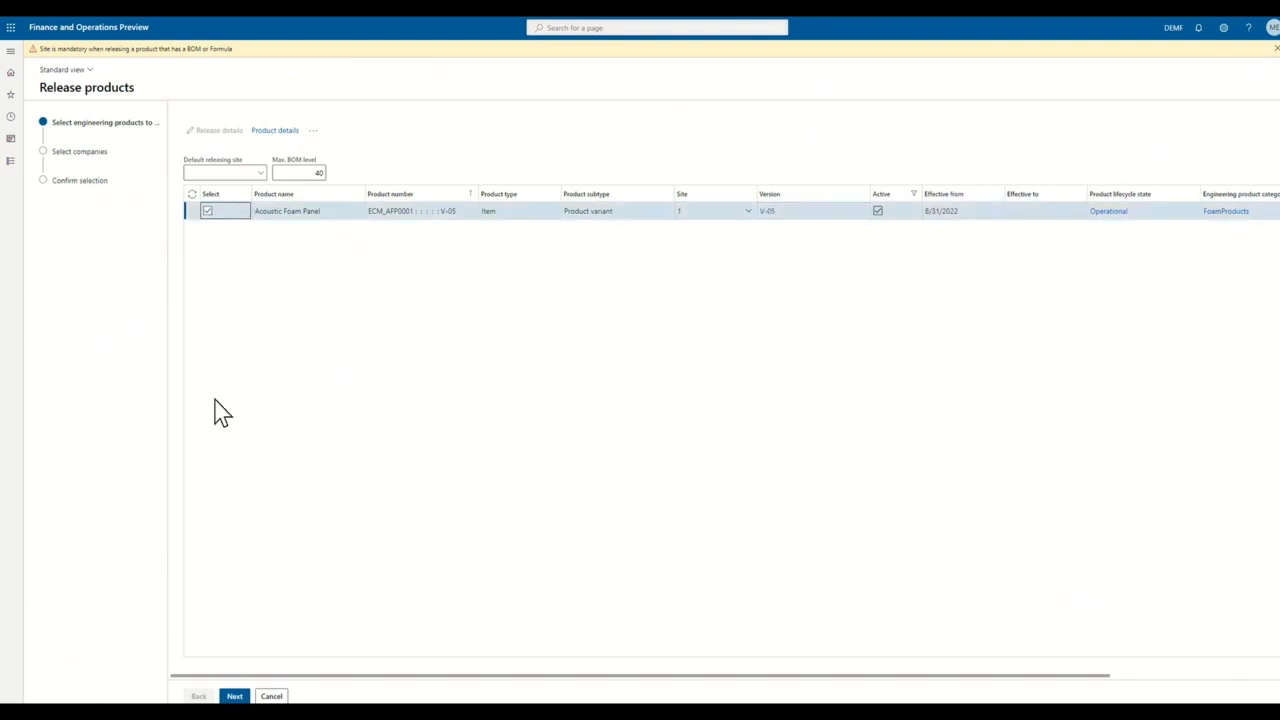
{"action": "left_click", "coordinate": [234, 696]}
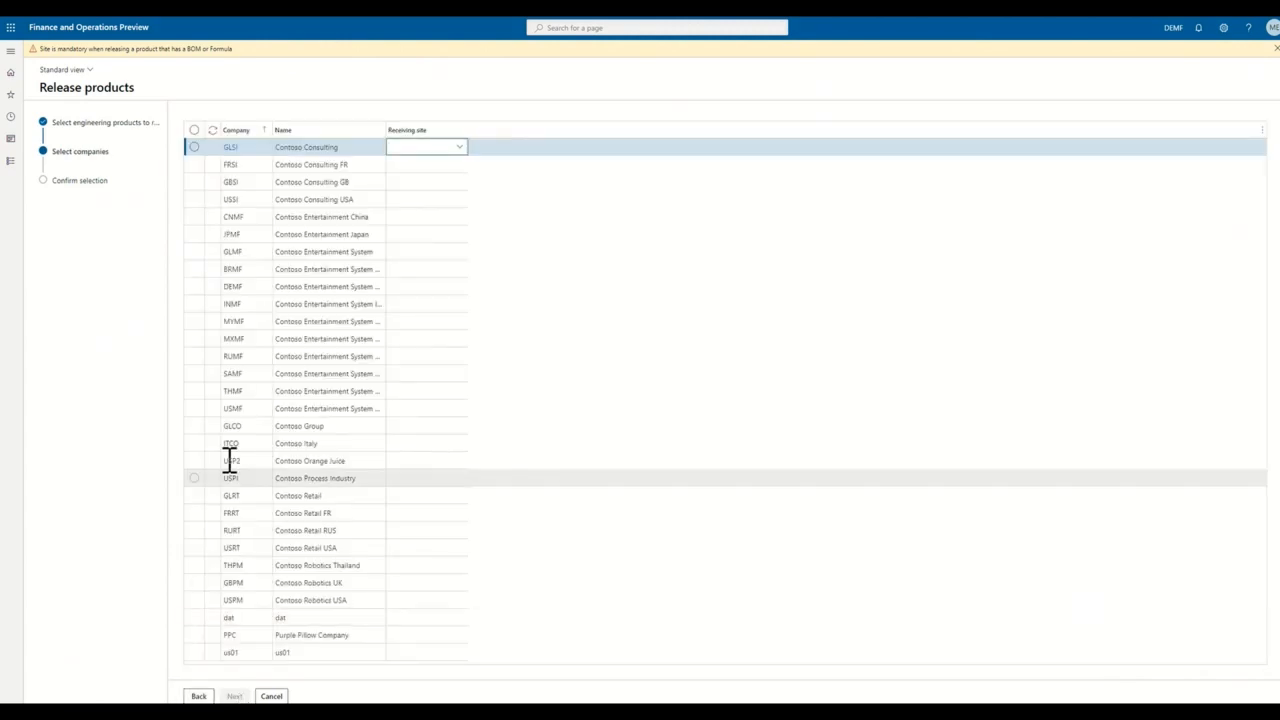
Step: Release the product to company USMF with receiving site 1, and complete the engineering change order
{"action": "left_click", "coordinate": [194, 408]}
{"action": "left_click", "coordinate": [434, 408]}
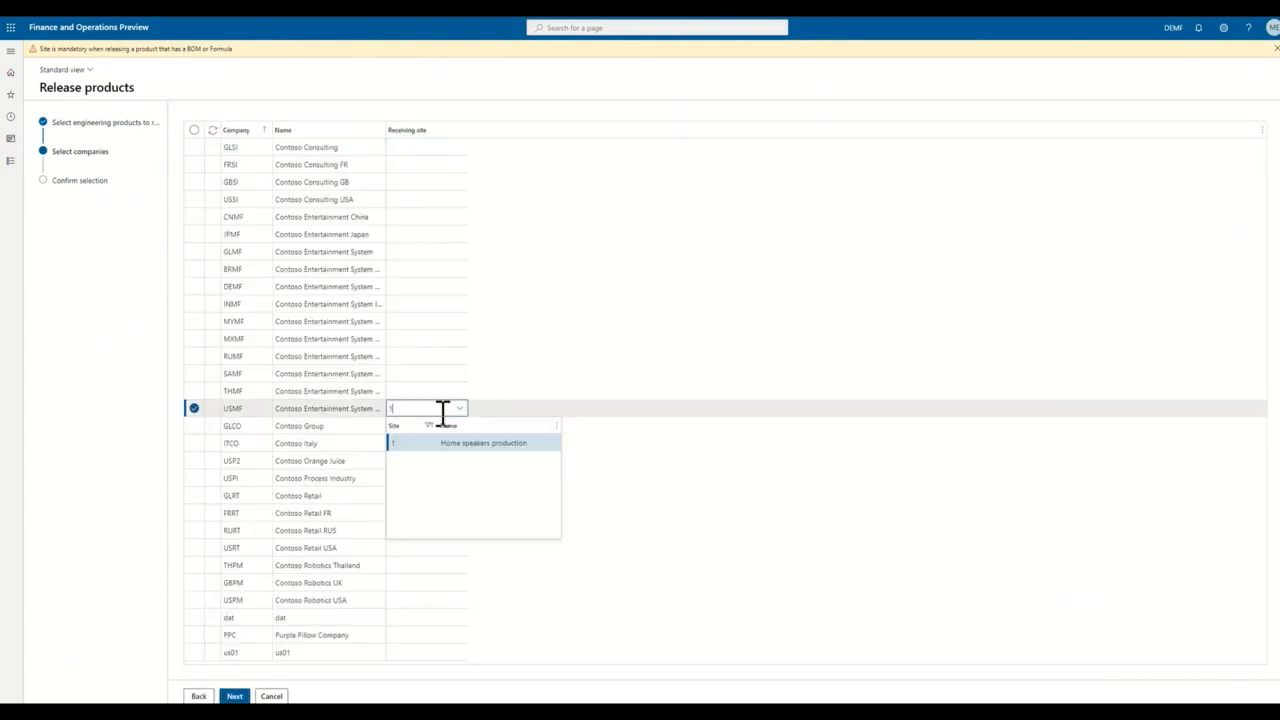
{"action": "left_click", "coordinate": [432, 443]}
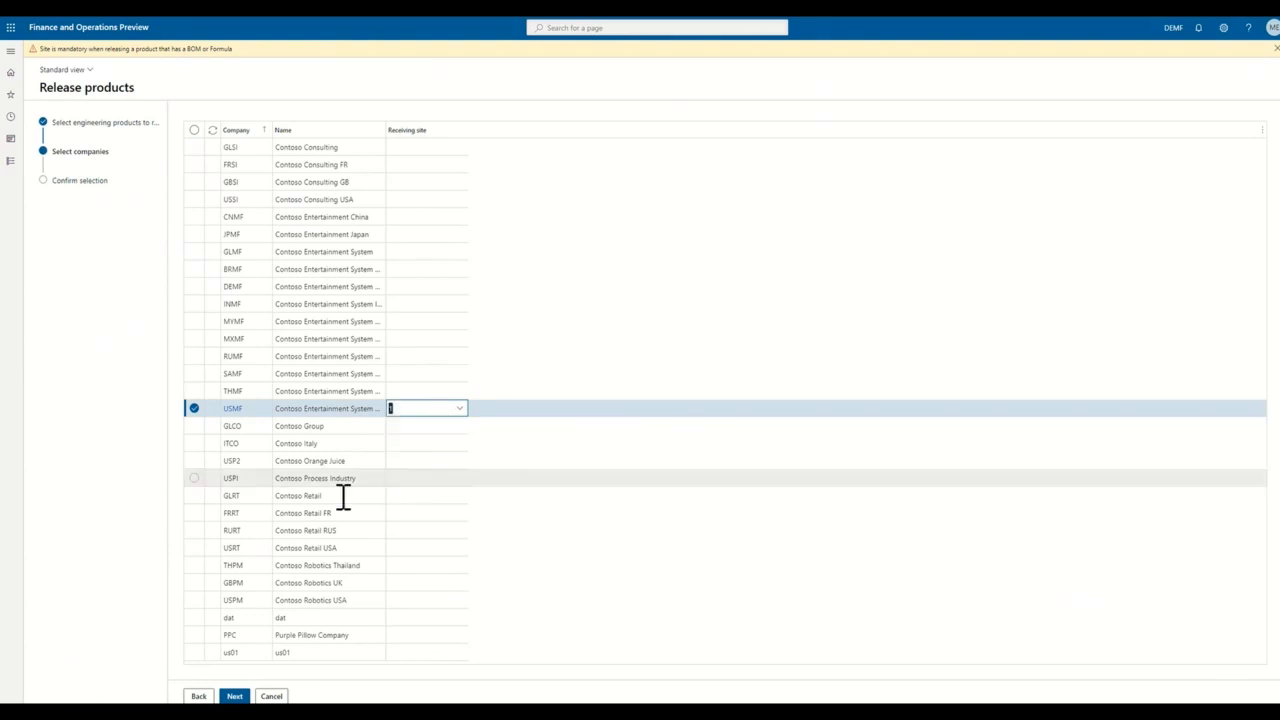
{"action": "left_click", "coordinate": [235, 696]}
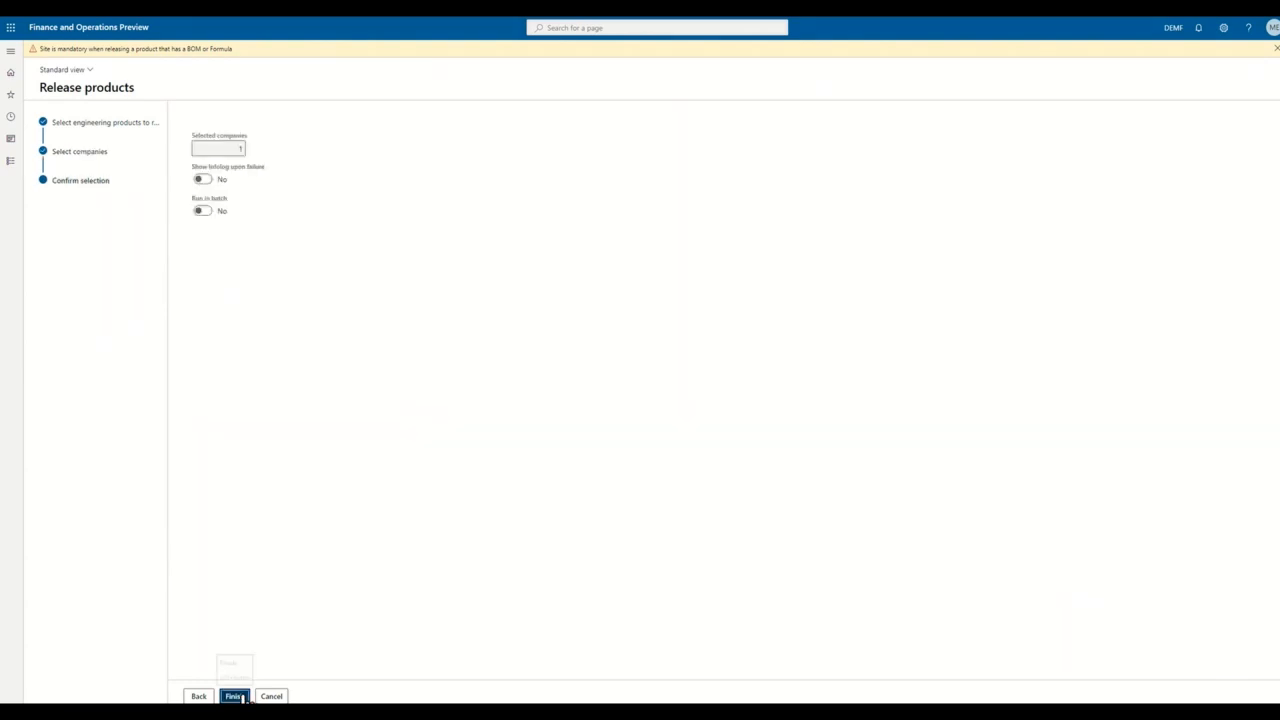
{"action": "left_click", "coordinate": [243, 697]}
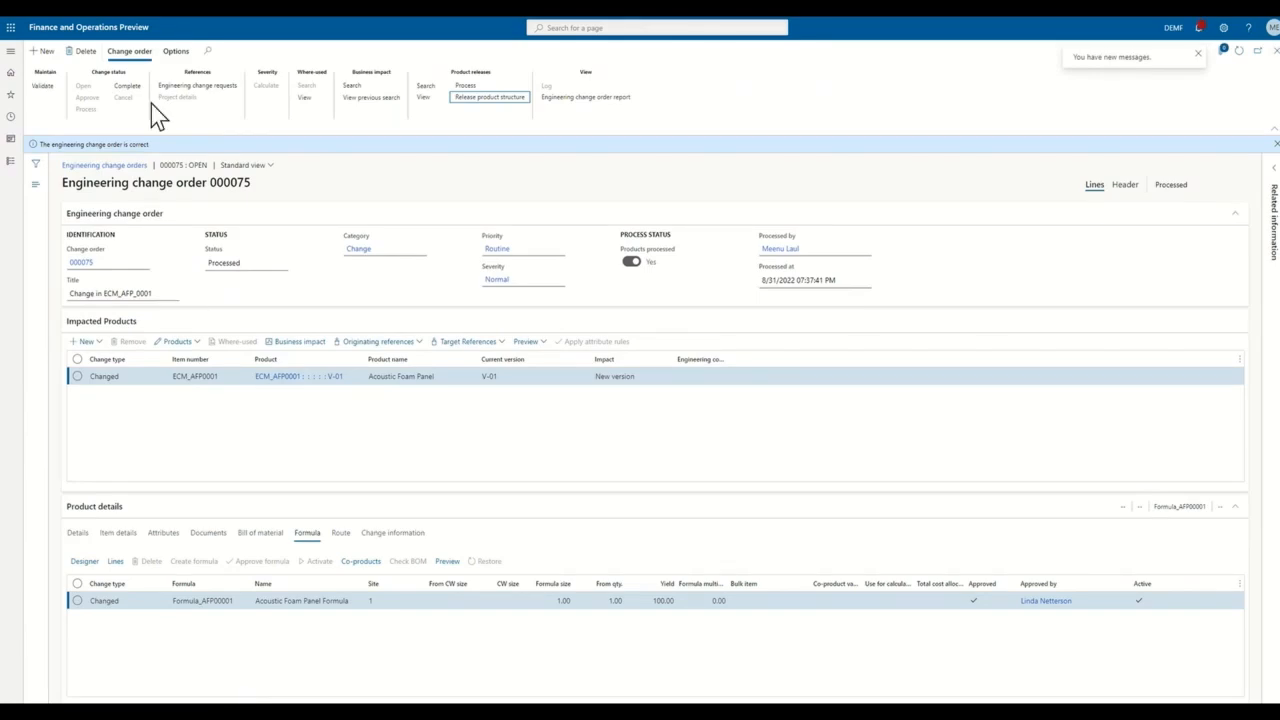
{"action": "left_click", "coordinate": [124, 87]}
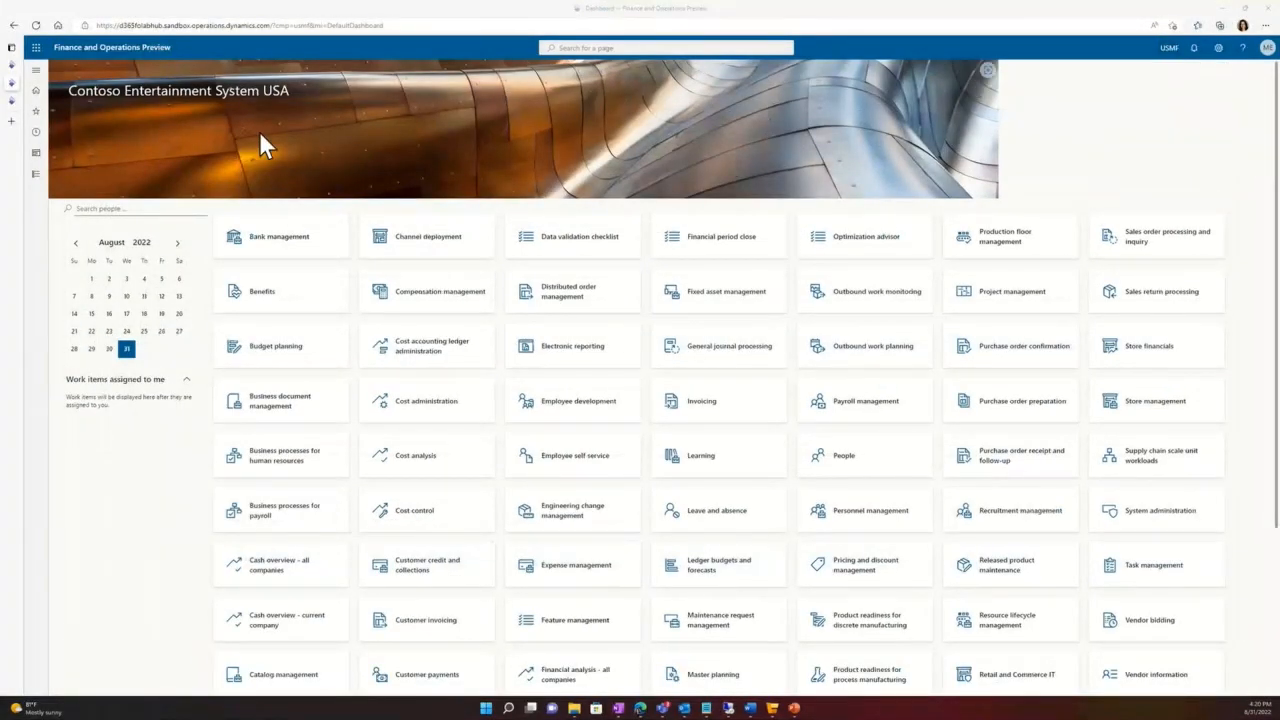
Step: Open the open product releases in company USMF and validate the pending release of ECM_AFP0001 V-05
{"action": "left_click", "coordinate": [40, 174]}
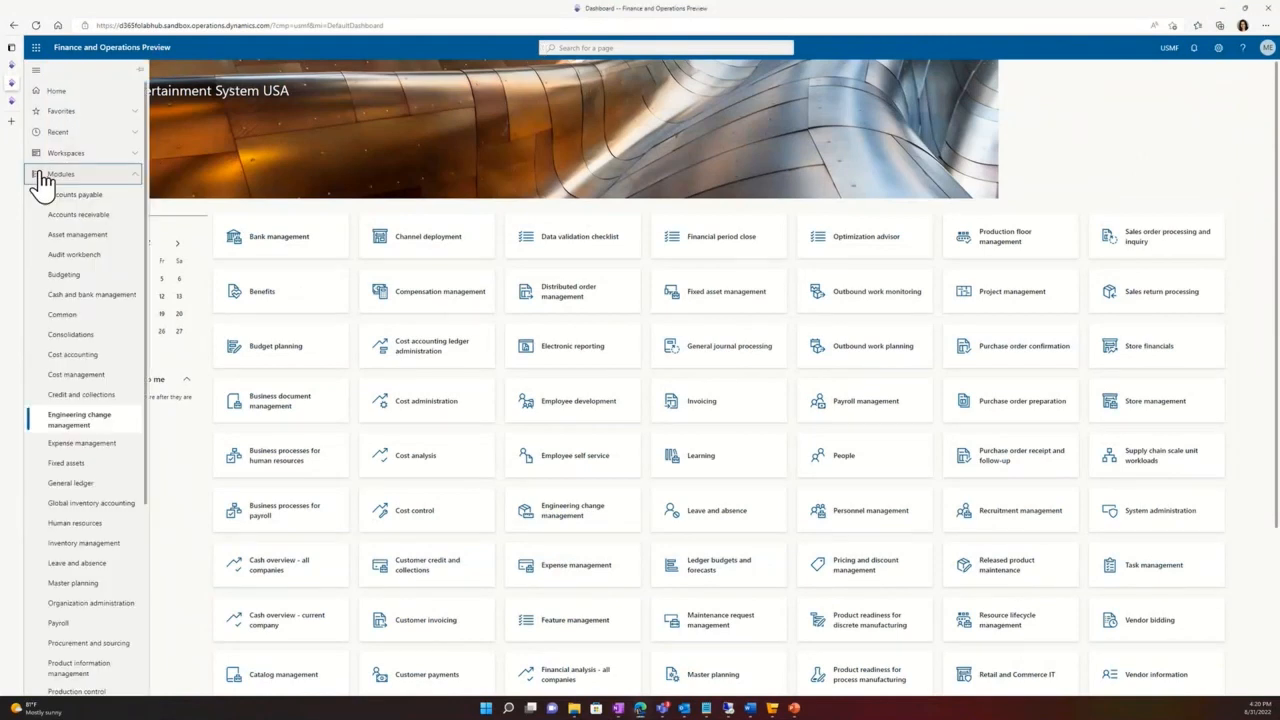
{"action": "left_click", "coordinate": [97, 428]}
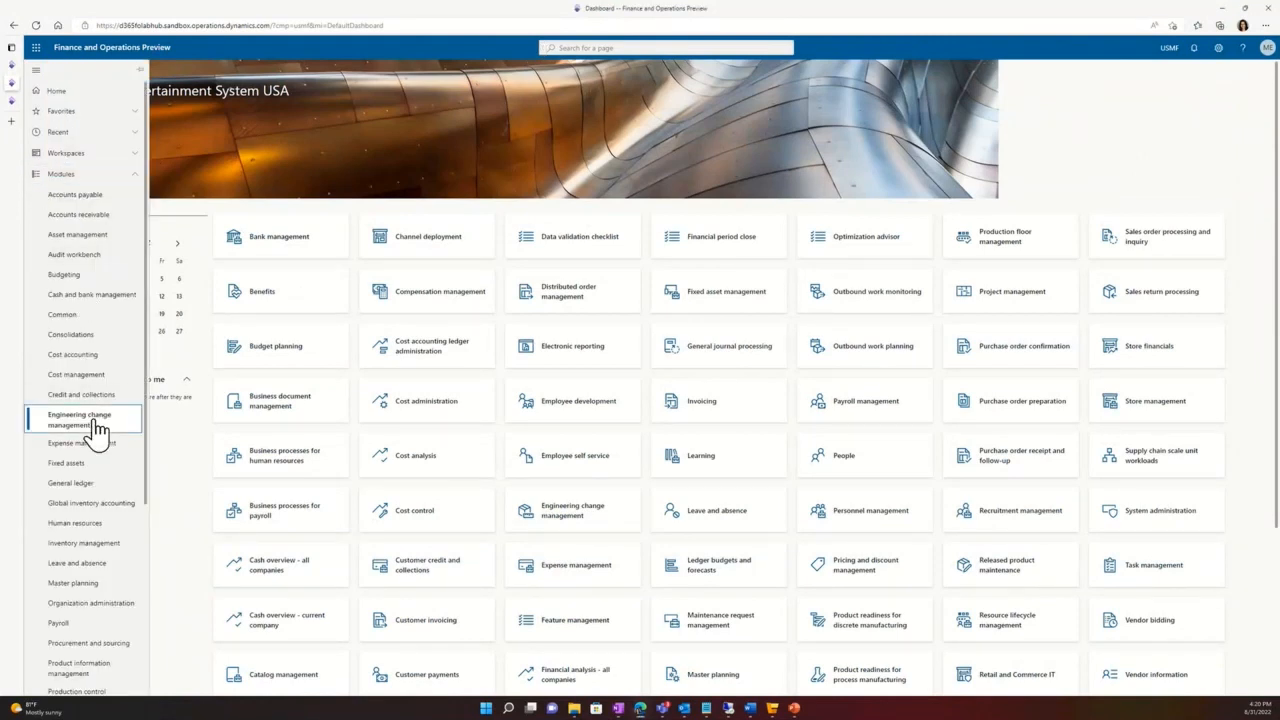
{"action": "left_click", "coordinate": [96, 396]}
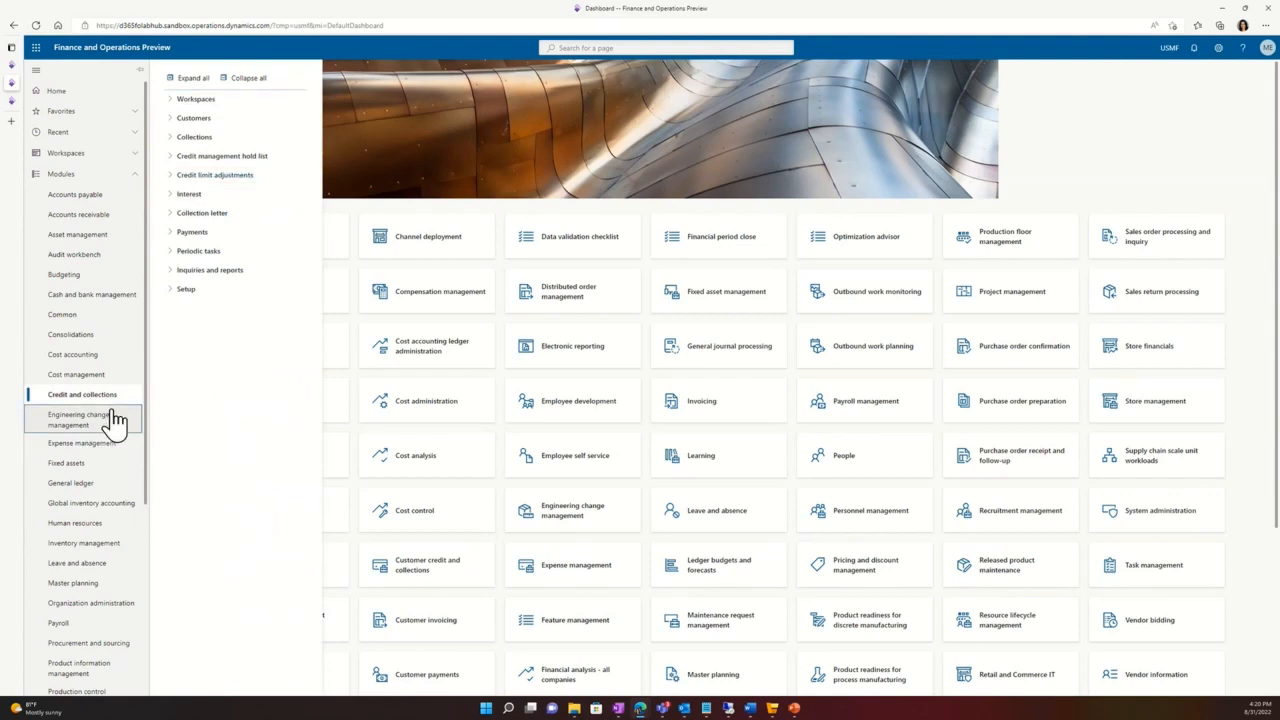
{"action": "left_click", "coordinate": [115, 420]}
{"action": "left_click", "coordinate": [217, 251]}
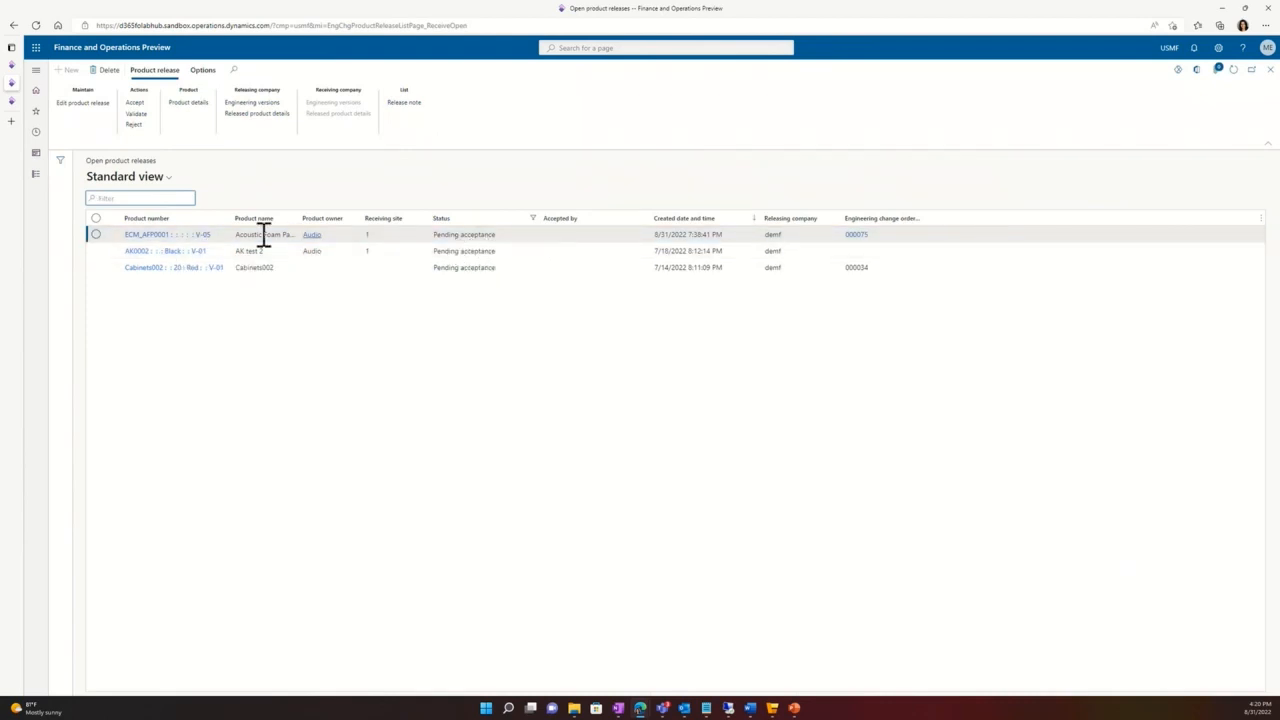
{"action": "left_click", "coordinate": [97, 235]}
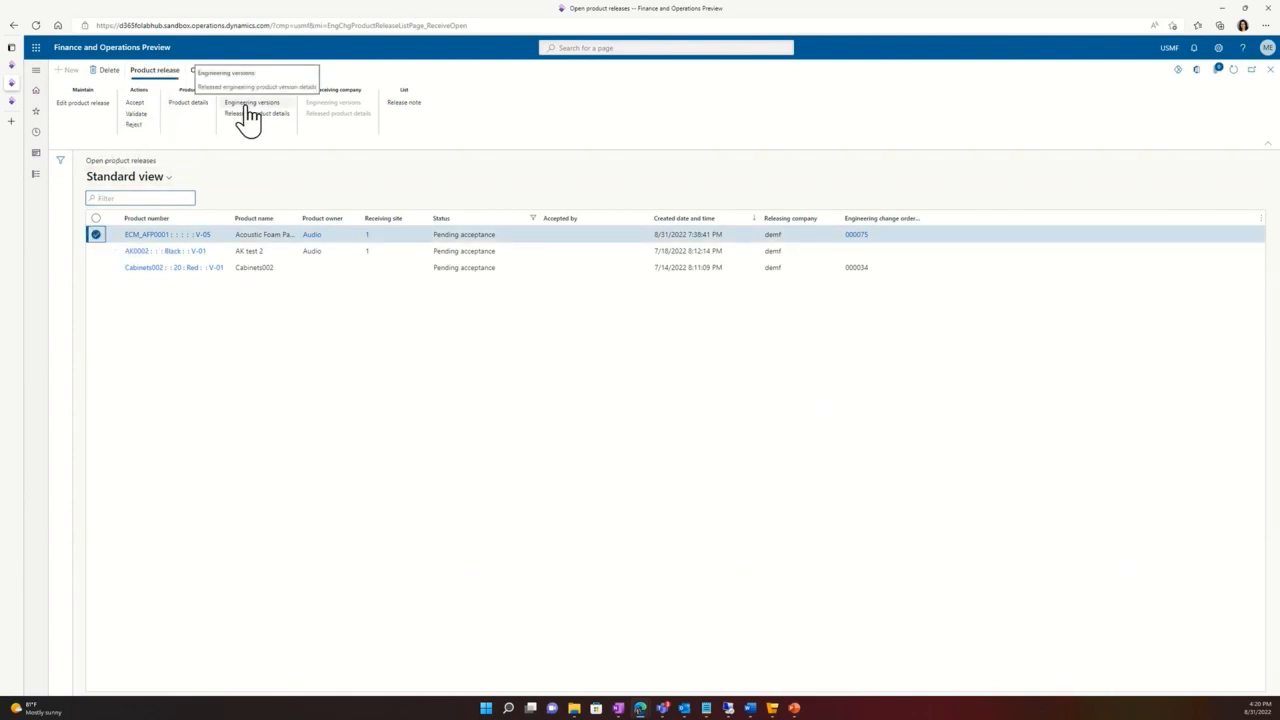
{"action": "left_click", "coordinate": [141, 113]}
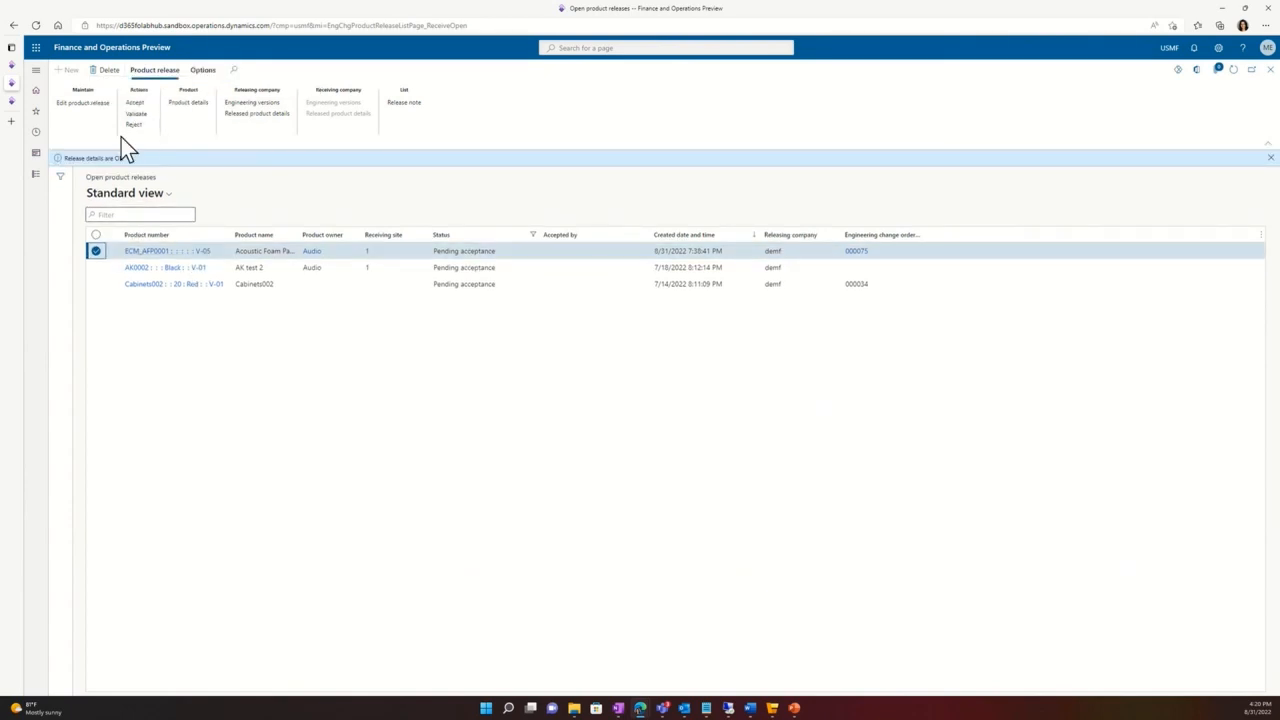
Step: Review the releasing company's engineering version V-05 and the lines of its Acoustic Foam Panel formula
{"action": "left_click", "coordinate": [250, 103]}
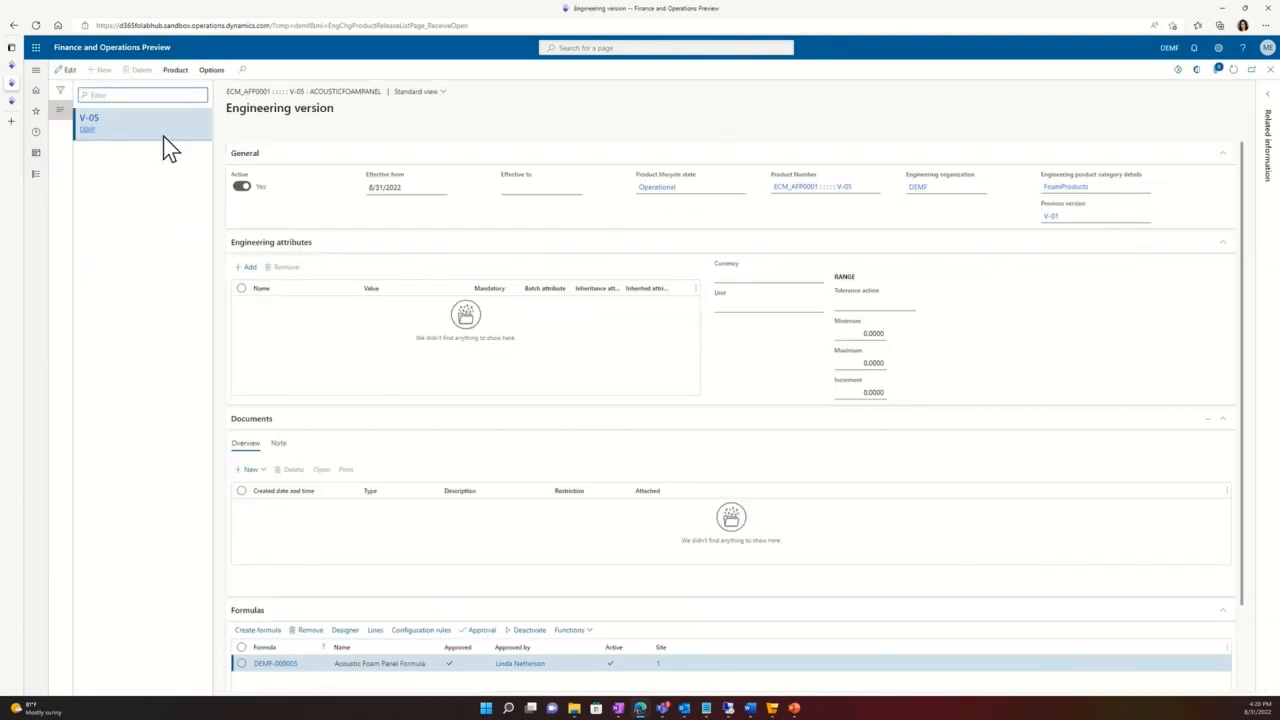
{"action": "scroll", "coordinate": [420, 660], "scroll_direction": "down", "scroll_amount": 3}
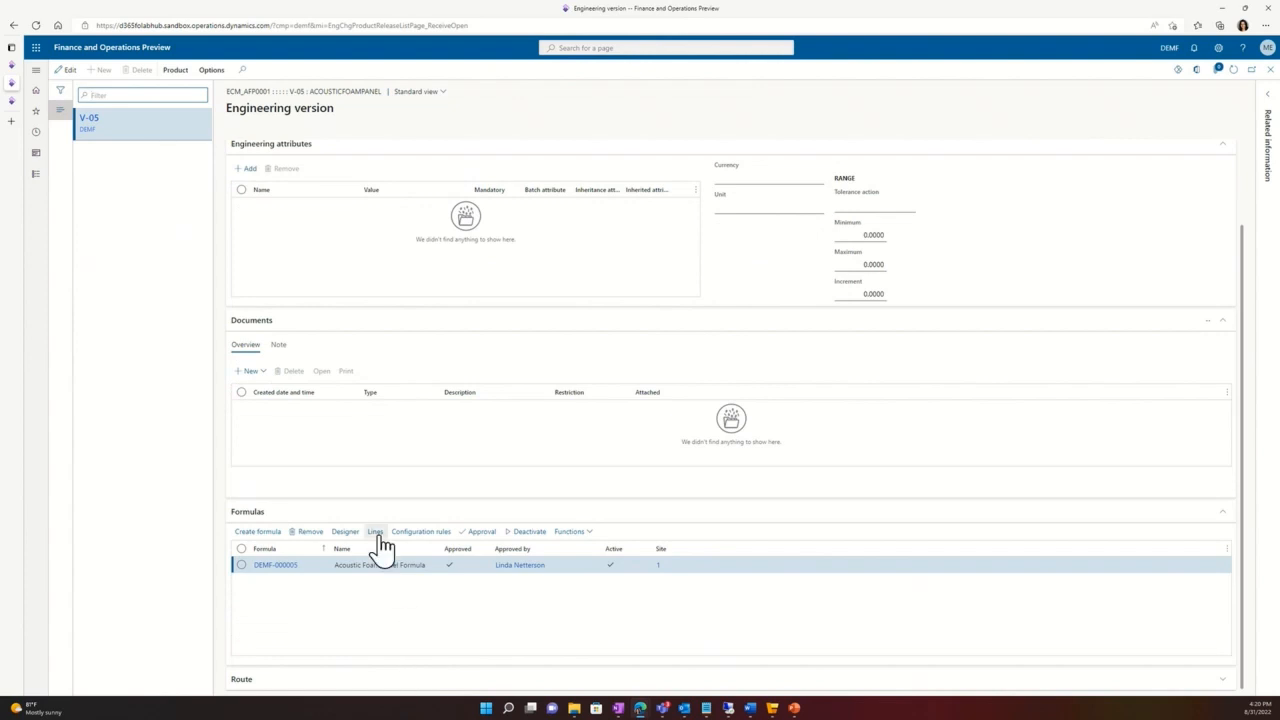
{"action": "left_click", "coordinate": [375, 533]}
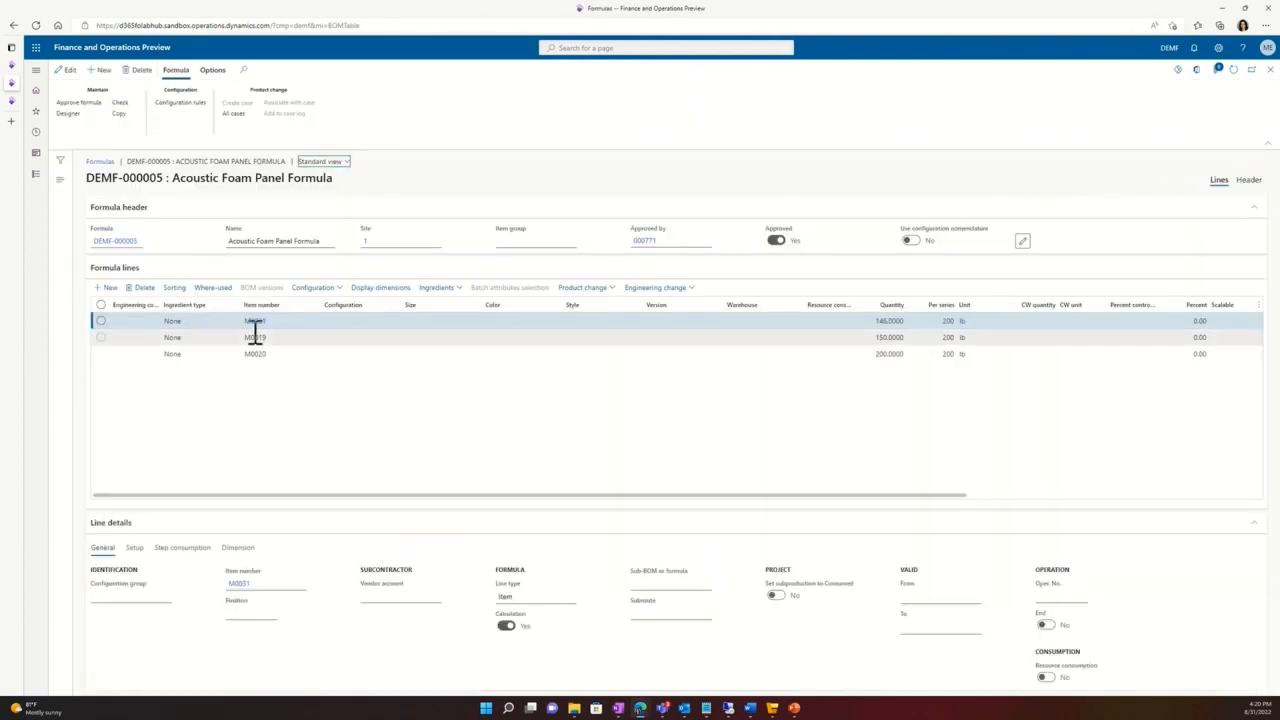
{"action": "left_click", "coordinate": [1270, 70]}
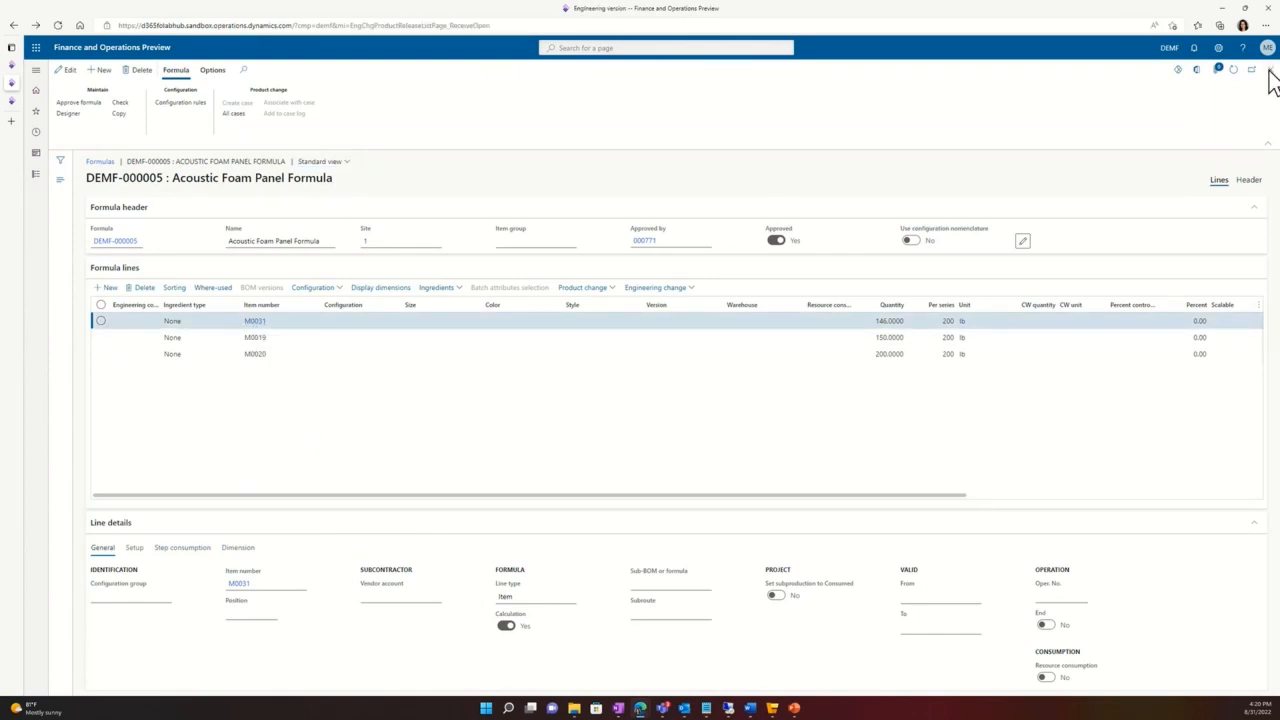
Step: Open the readiness checks of version V-05 and complete the BOM check, proceeding although it is not assigned
{"action": "left_click", "coordinate": [173, 72]}
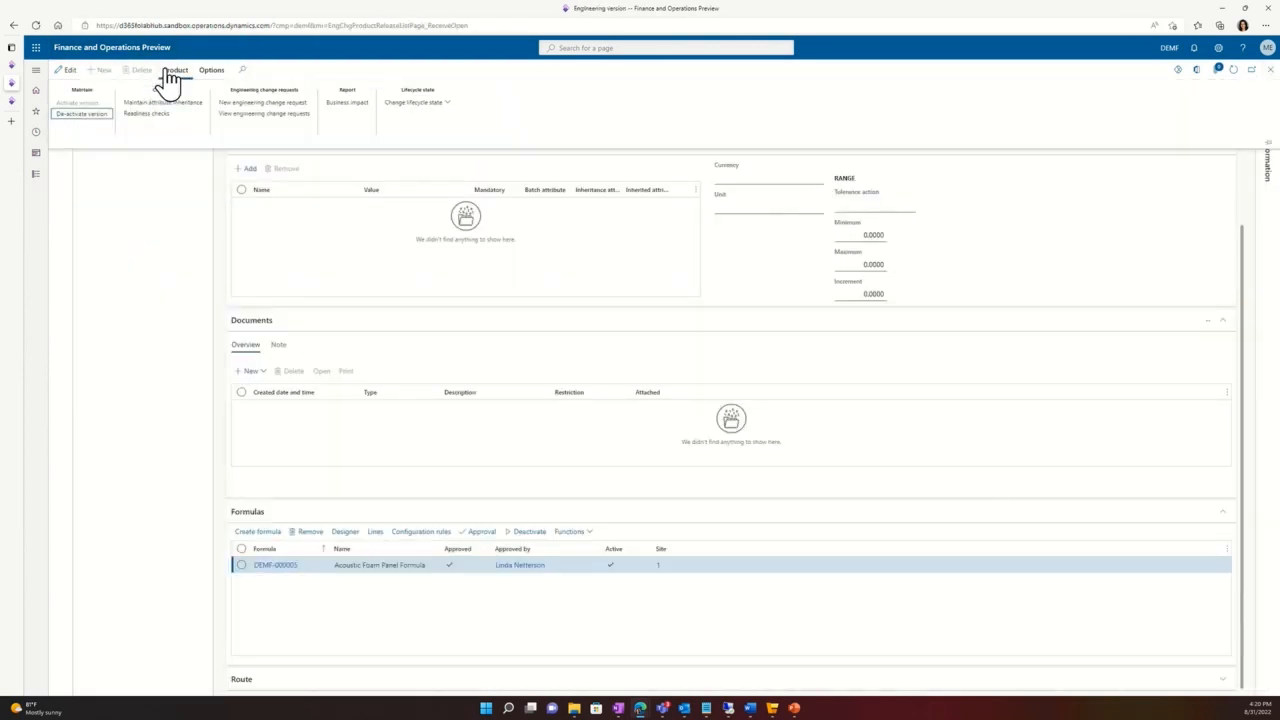
{"action": "left_click", "coordinate": [137, 113]}
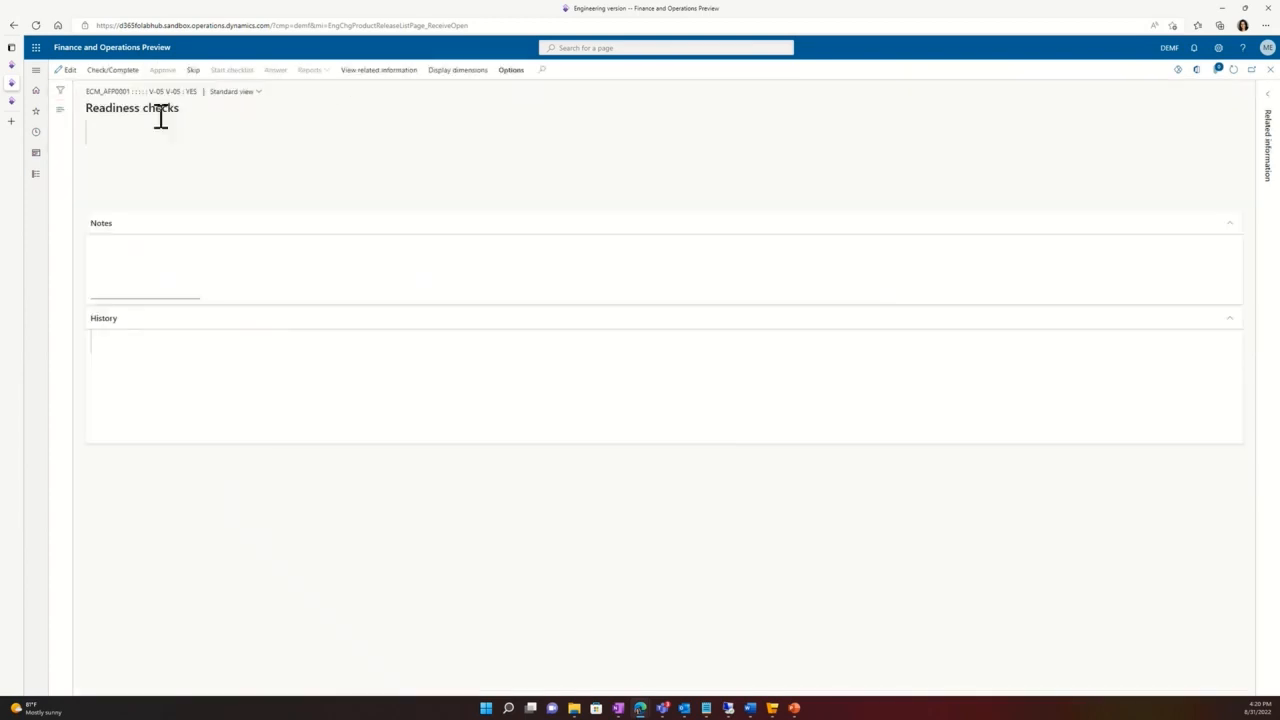
{"action": "left_click", "coordinate": [96, 145]}
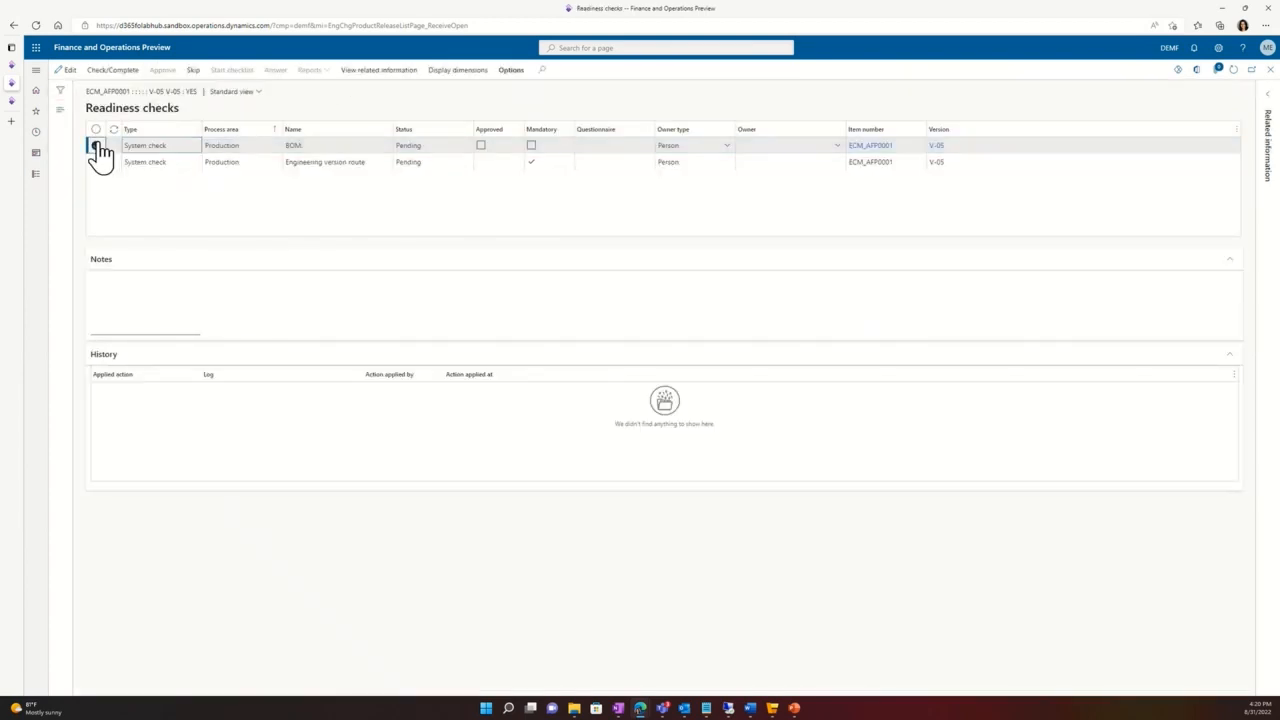
{"action": "left_click", "coordinate": [126, 70]}
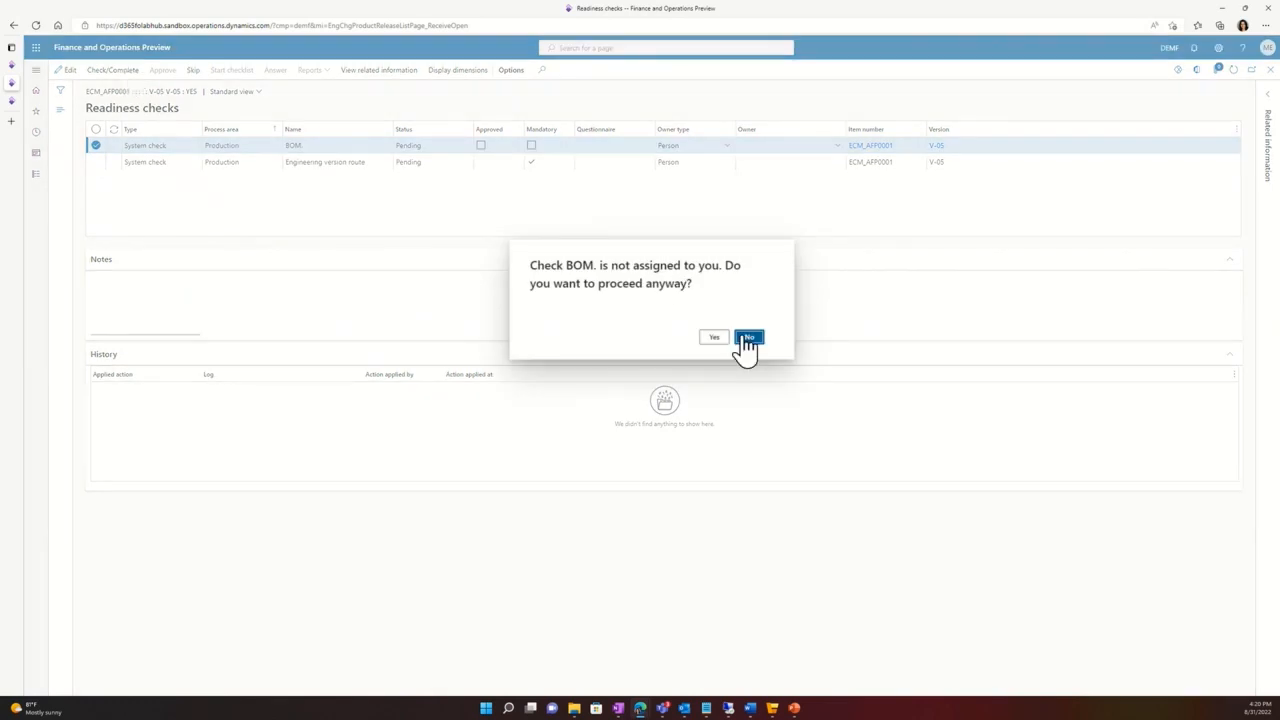
{"action": "left_click", "coordinate": [712, 338]}
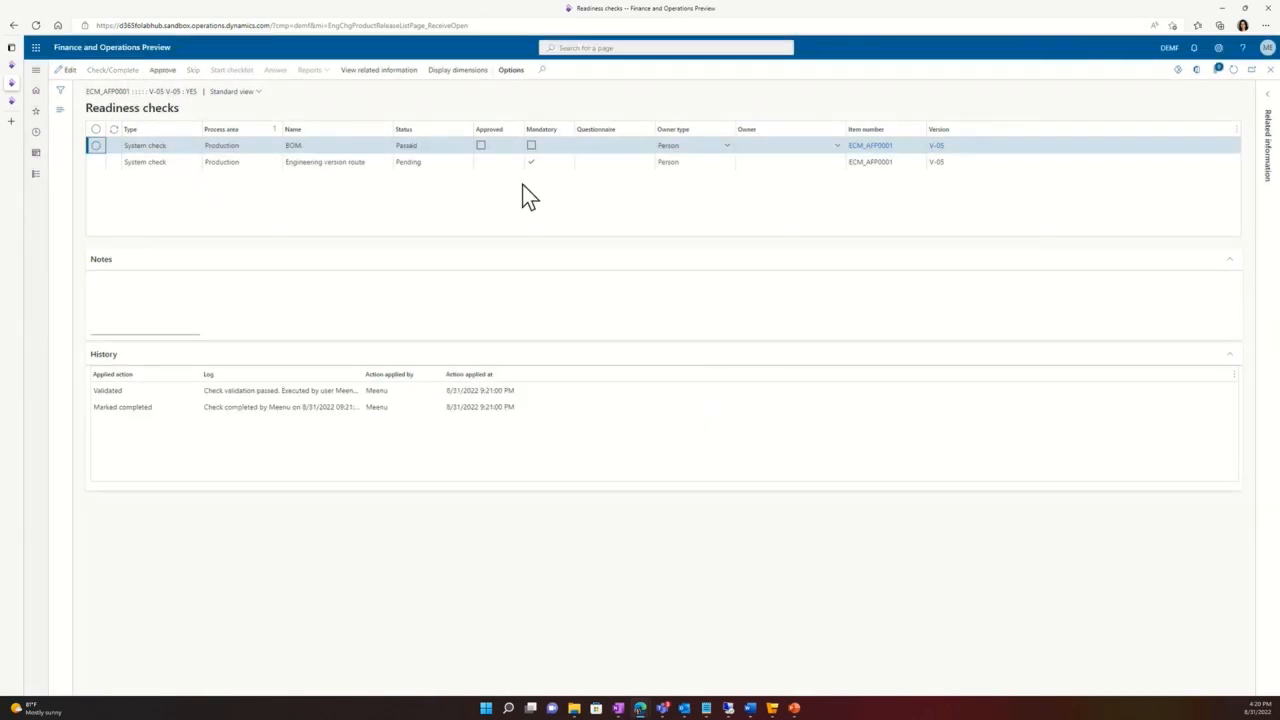
Step: Approve the BOM readiness check of V-05, proceeding although it is not assigned, and accept the pending release of ECM_AFP0001 V-05 in USMF
{"action": "left_click", "coordinate": [174, 72]}
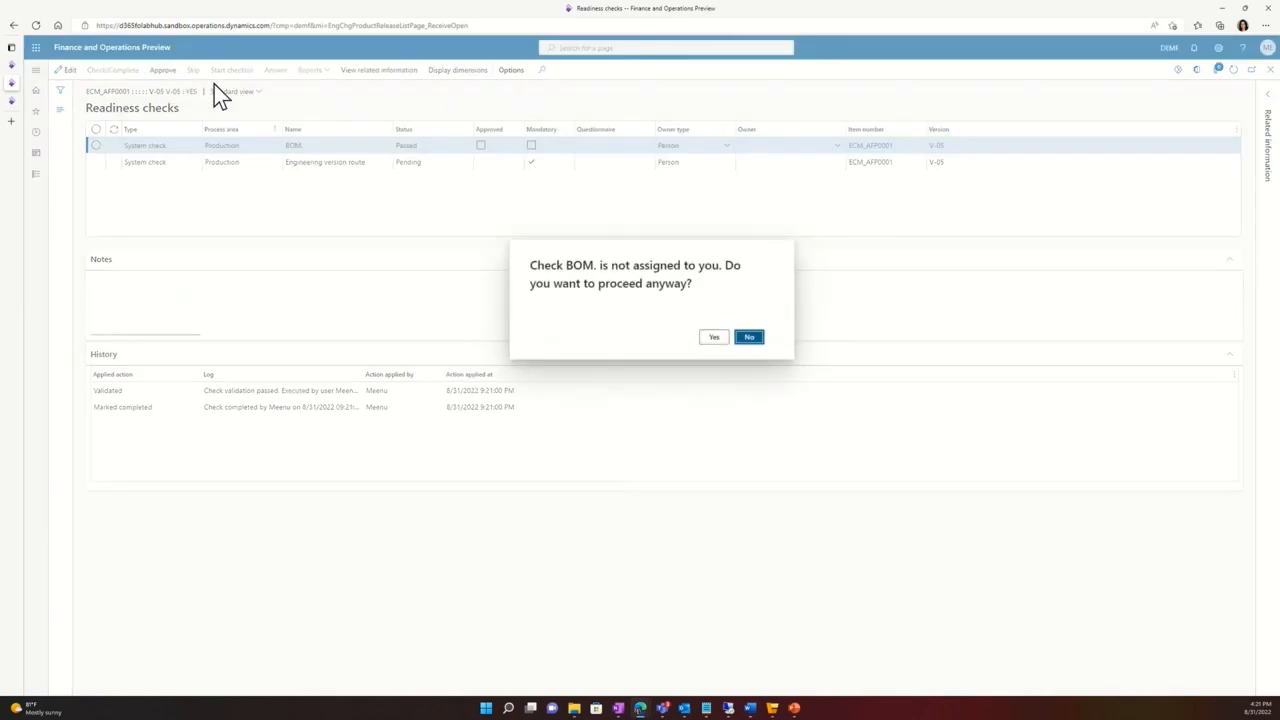
{"action": "left_click", "coordinate": [720, 337]}
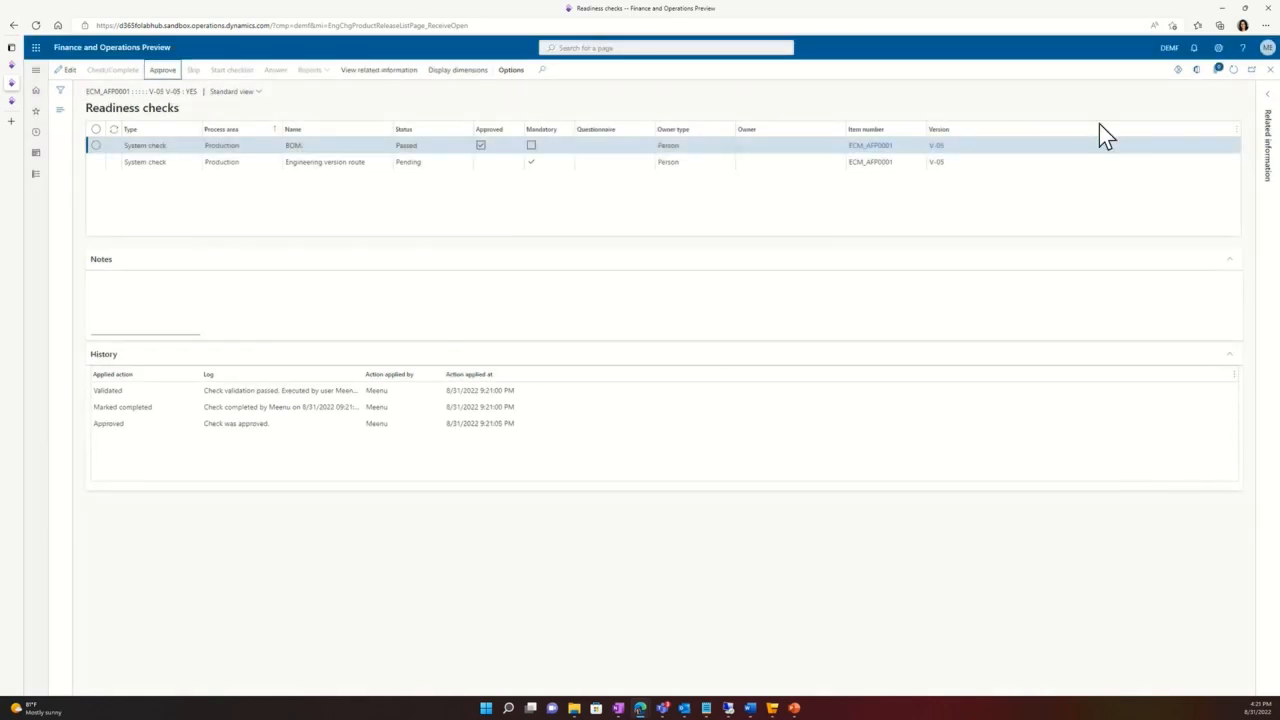
{"action": "left_click", "coordinate": [1270, 70]}
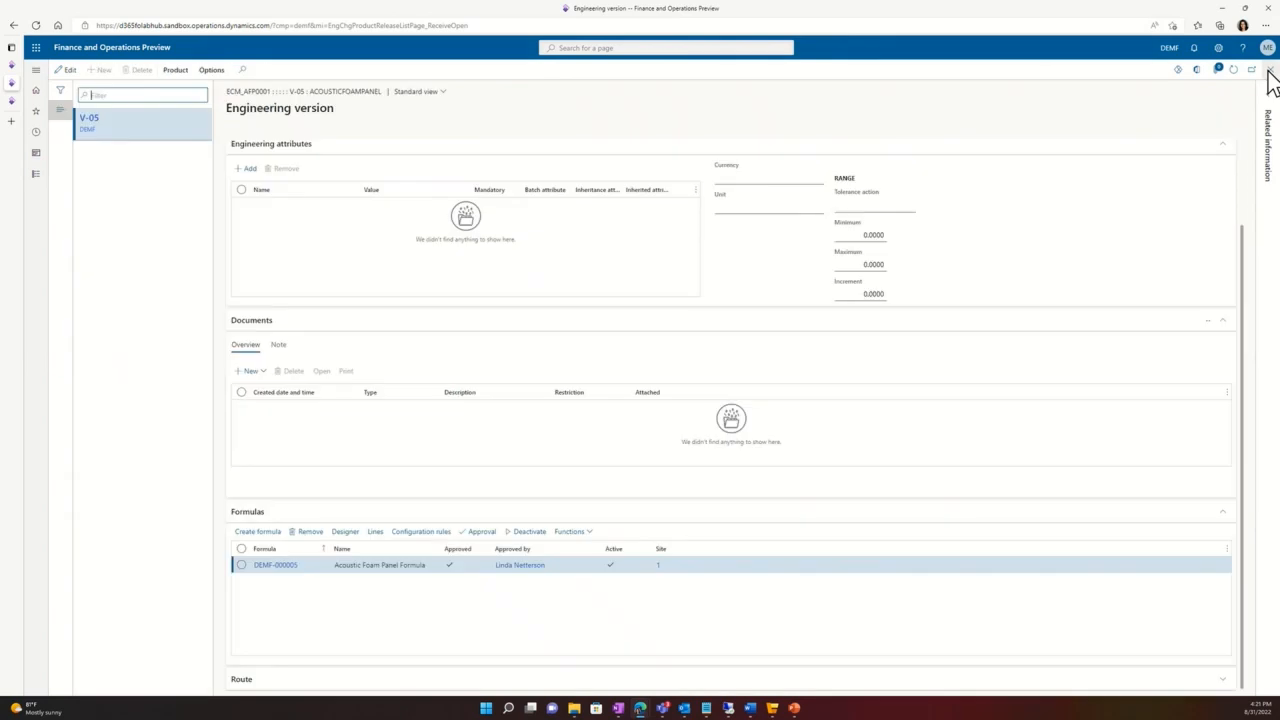
{"action": "left_click", "coordinate": [1269, 71]}
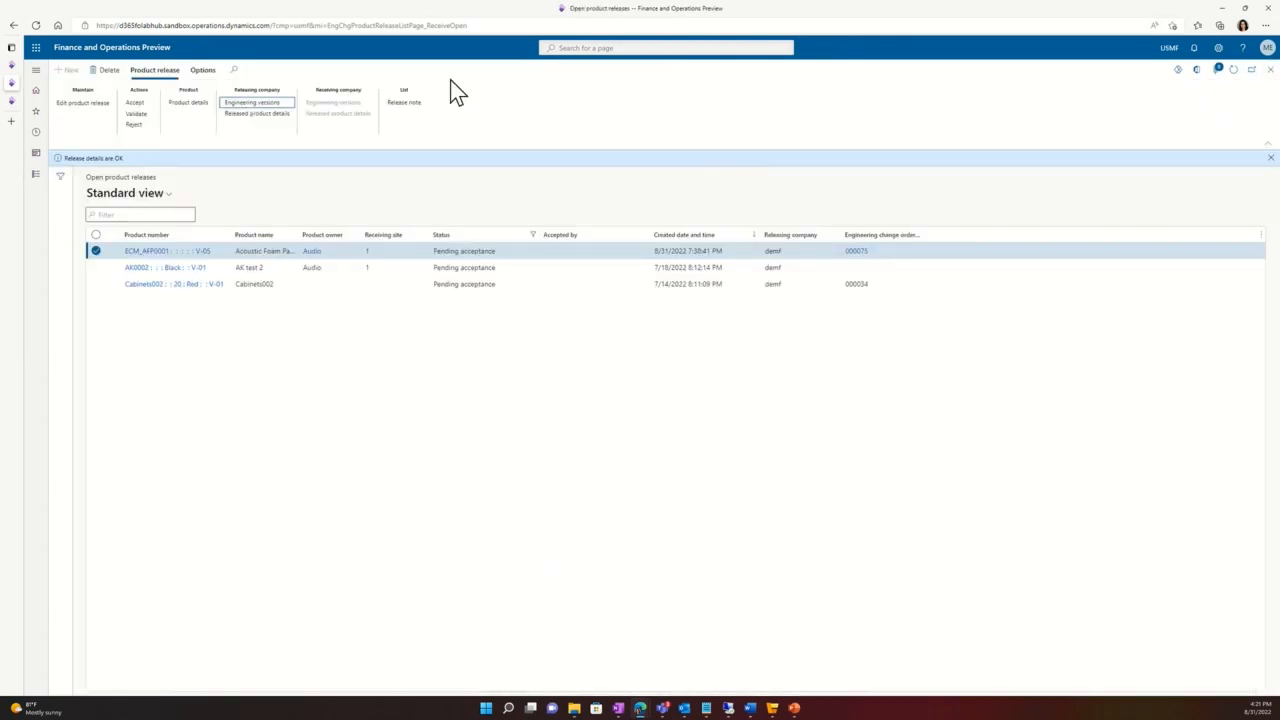
{"action": "left_click", "coordinate": [141, 104]}
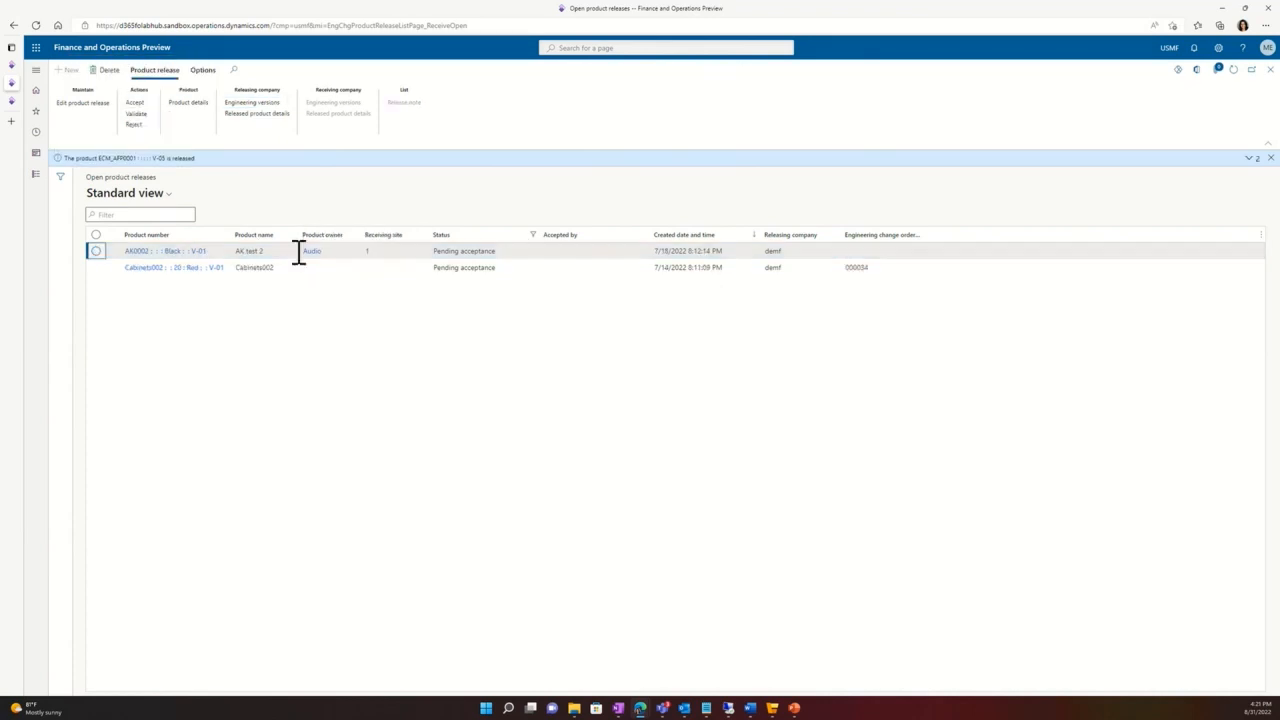
Step: Open the released products of company USMF and filter the list to item numbers that contain ECM
{"action": "left_click", "coordinate": [36, 178]}
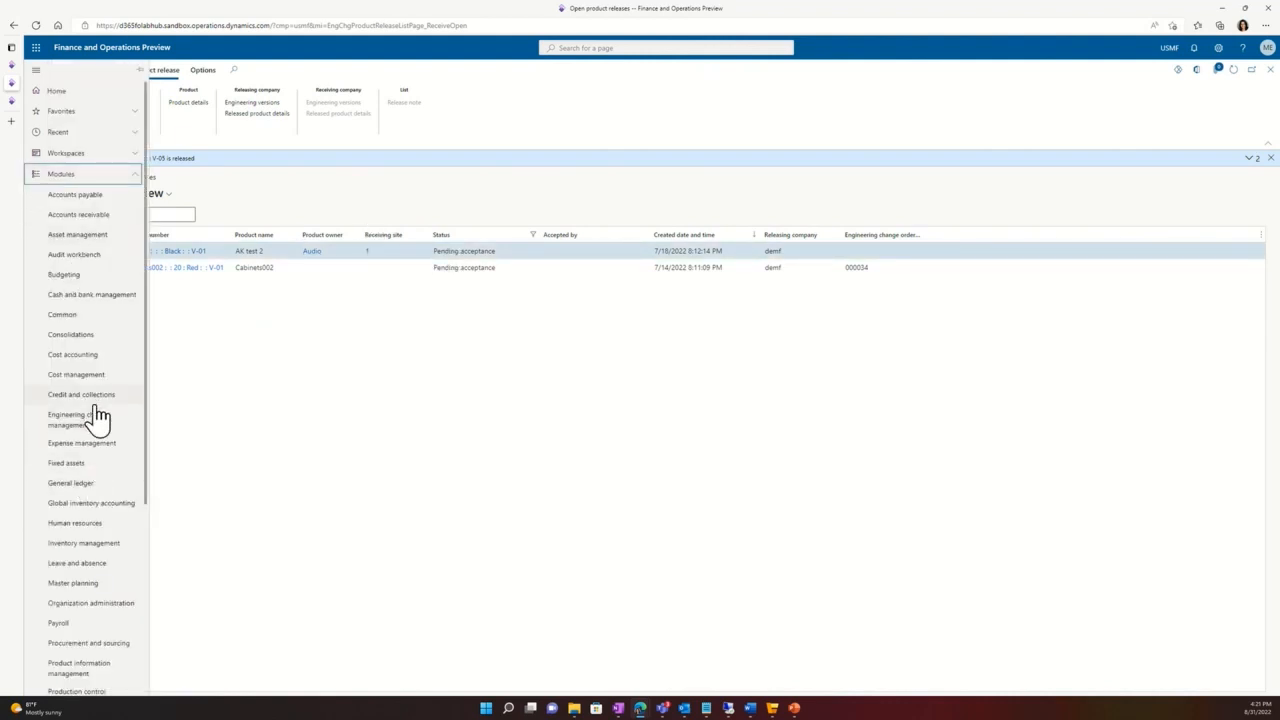
{"action": "left_click", "coordinate": [90, 673]}
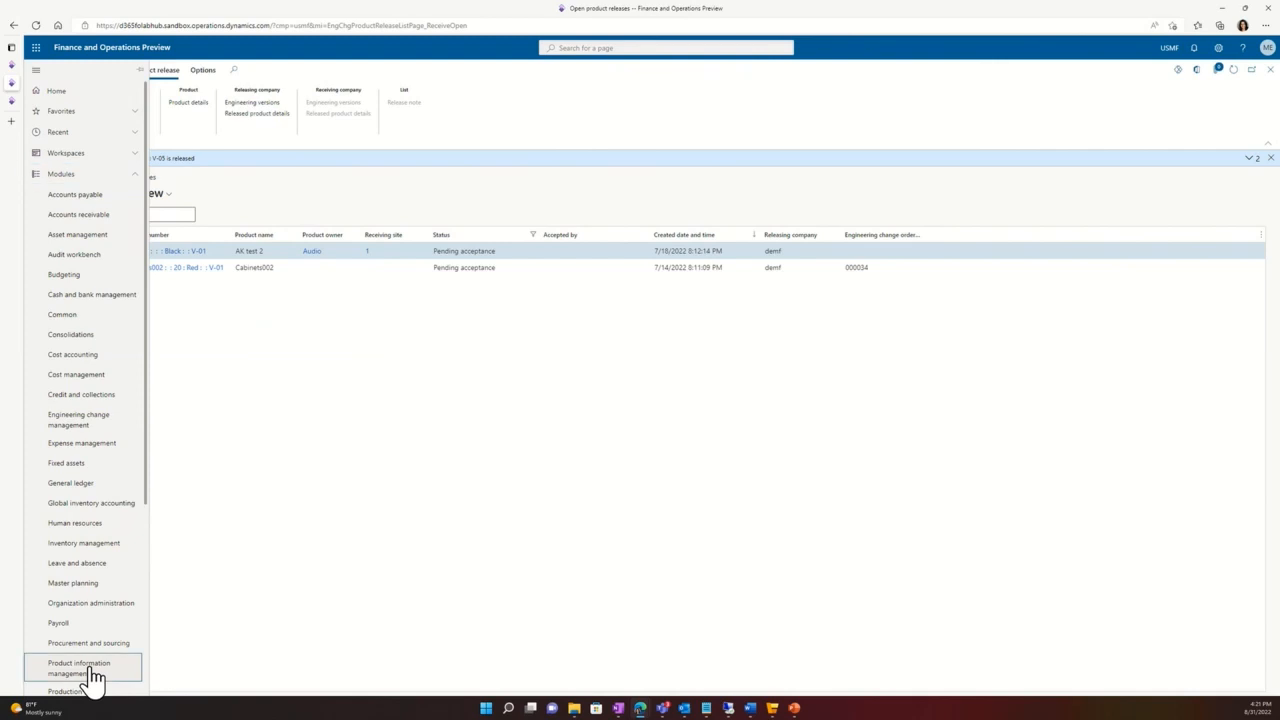
{"action": "left_click", "coordinate": [209, 225]}
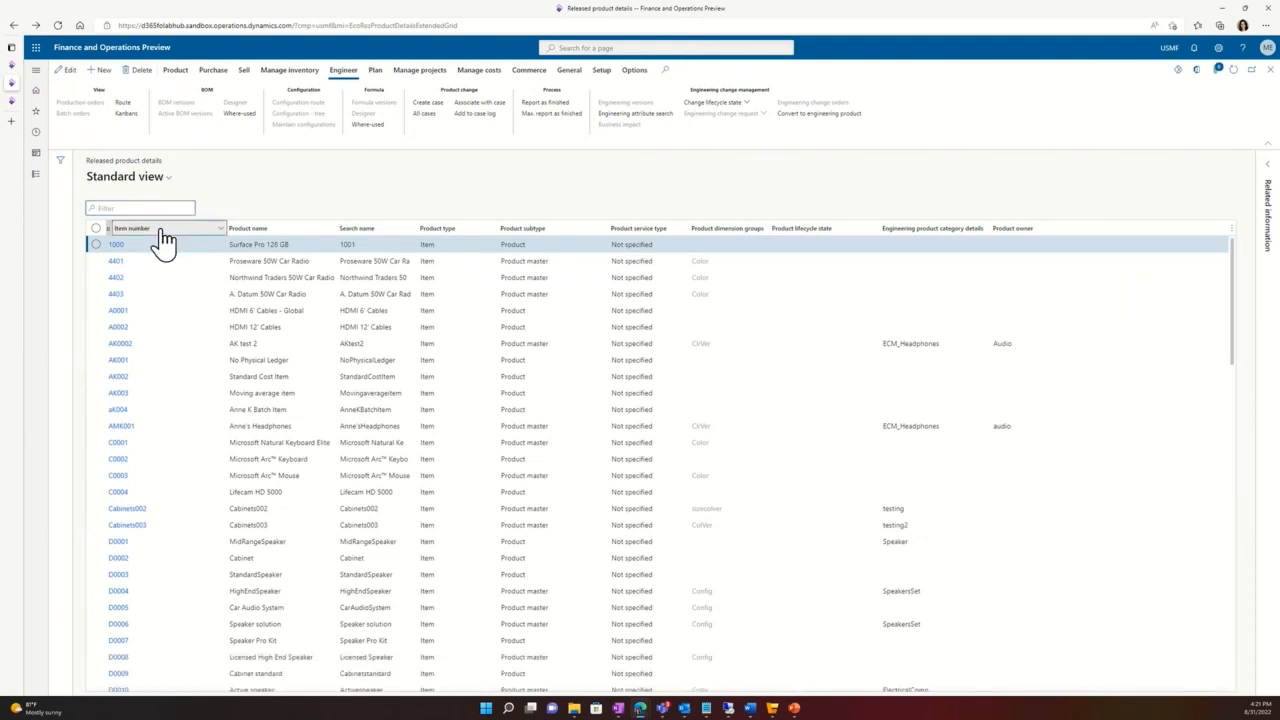
{"action": "left_click", "coordinate": [163, 232]}
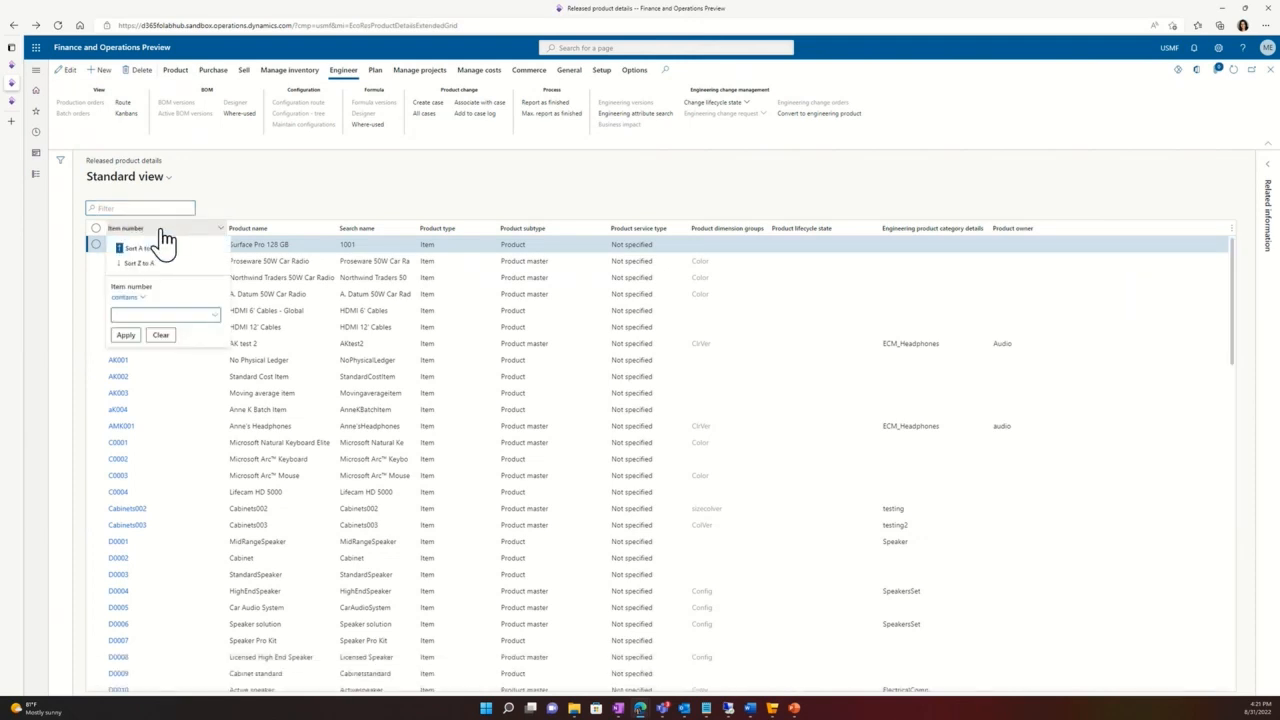
{"action": "type", "text": "ECM"}
{"action": "left_click", "coordinate": [144, 297]}
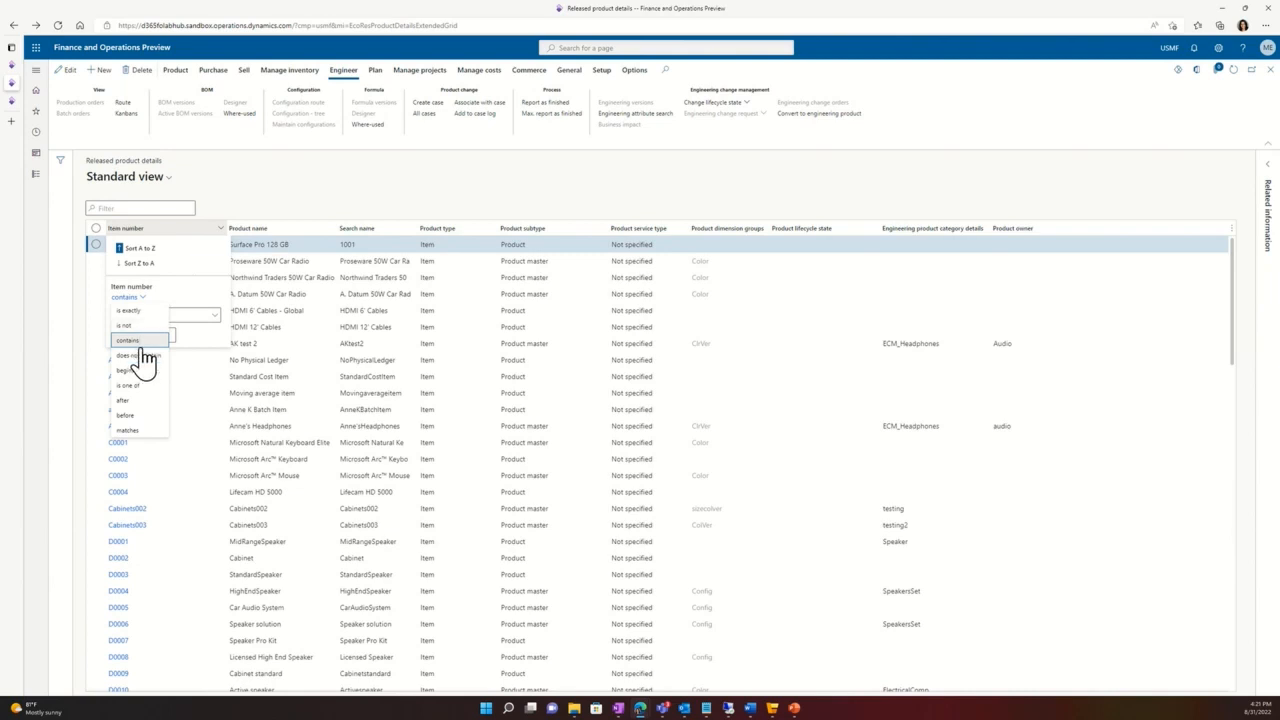
{"action": "left_click", "coordinate": [143, 345]}
{"action": "left_click", "coordinate": [135, 337]}
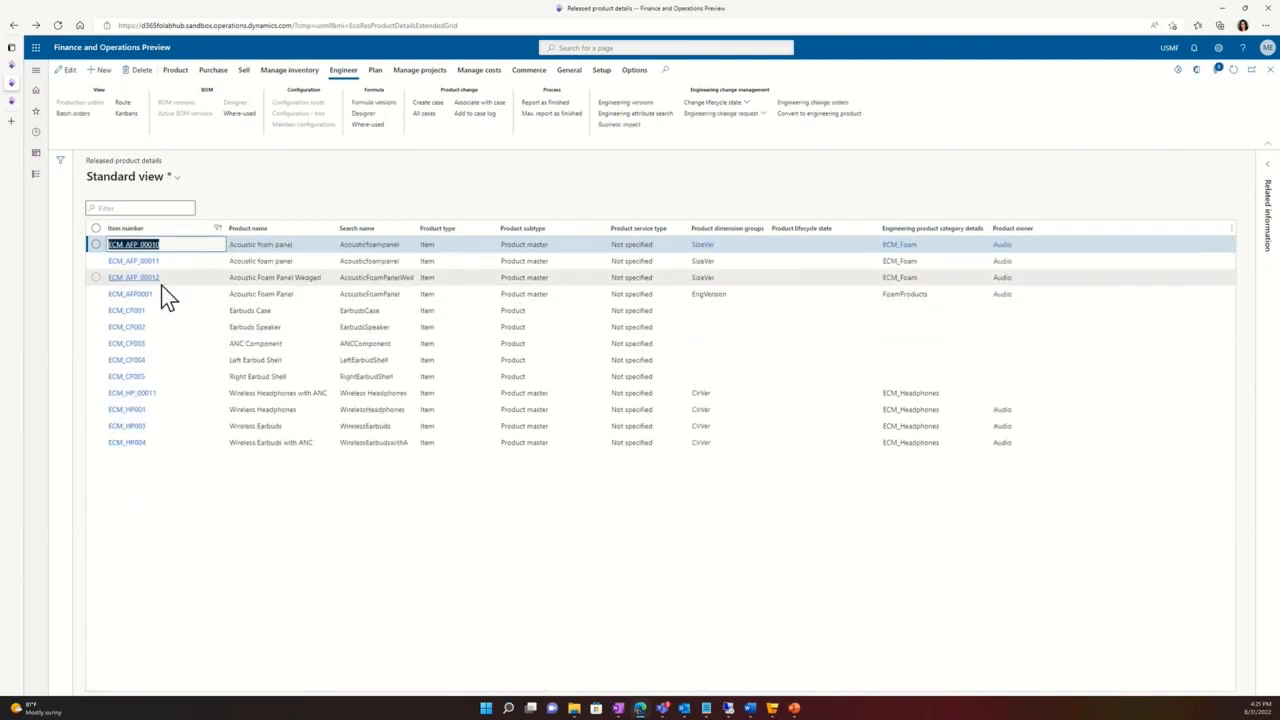
Step: Open the formula versions of released product ECM_AFP0001
{"action": "left_click", "coordinate": [97, 295]}
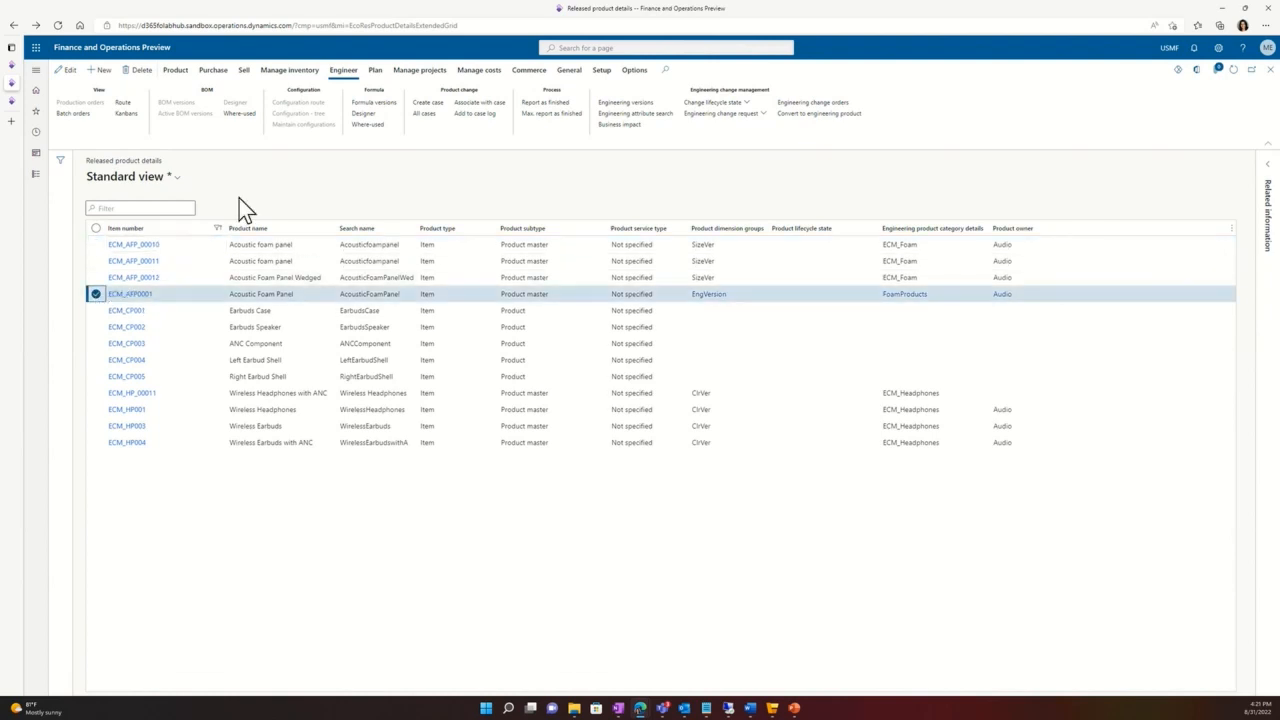
{"action": "left_click", "coordinate": [393, 105]}
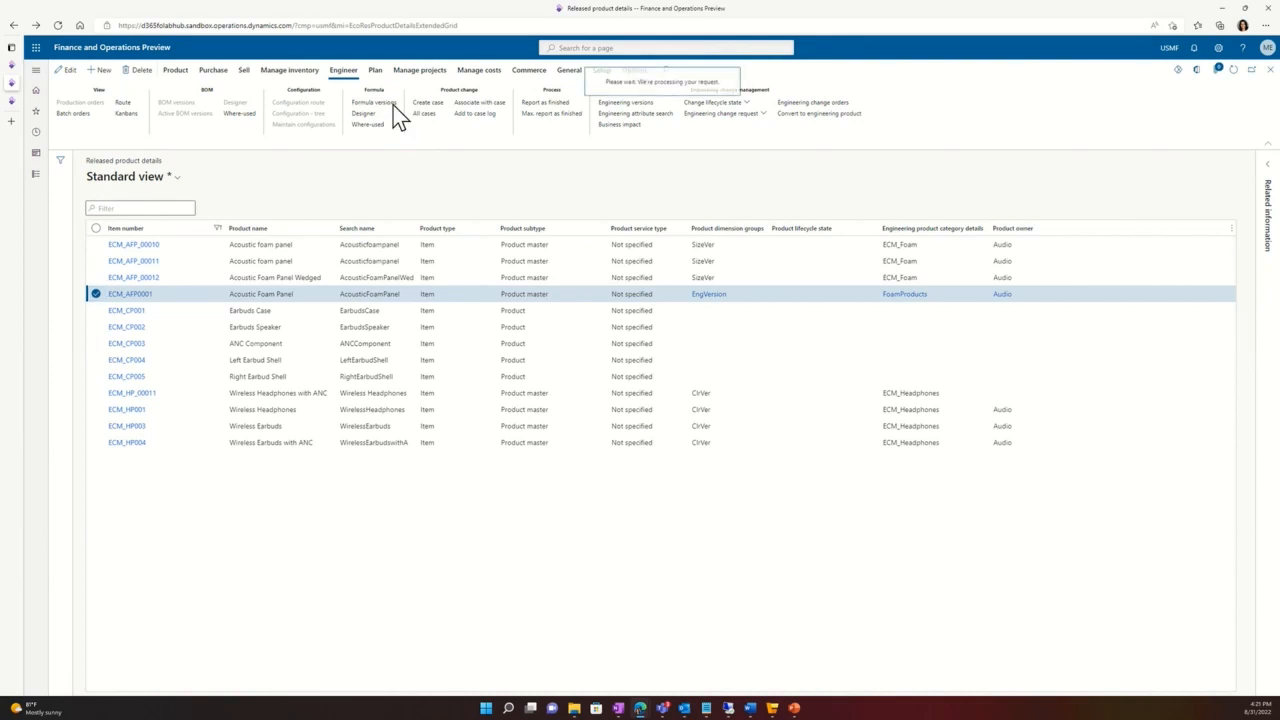